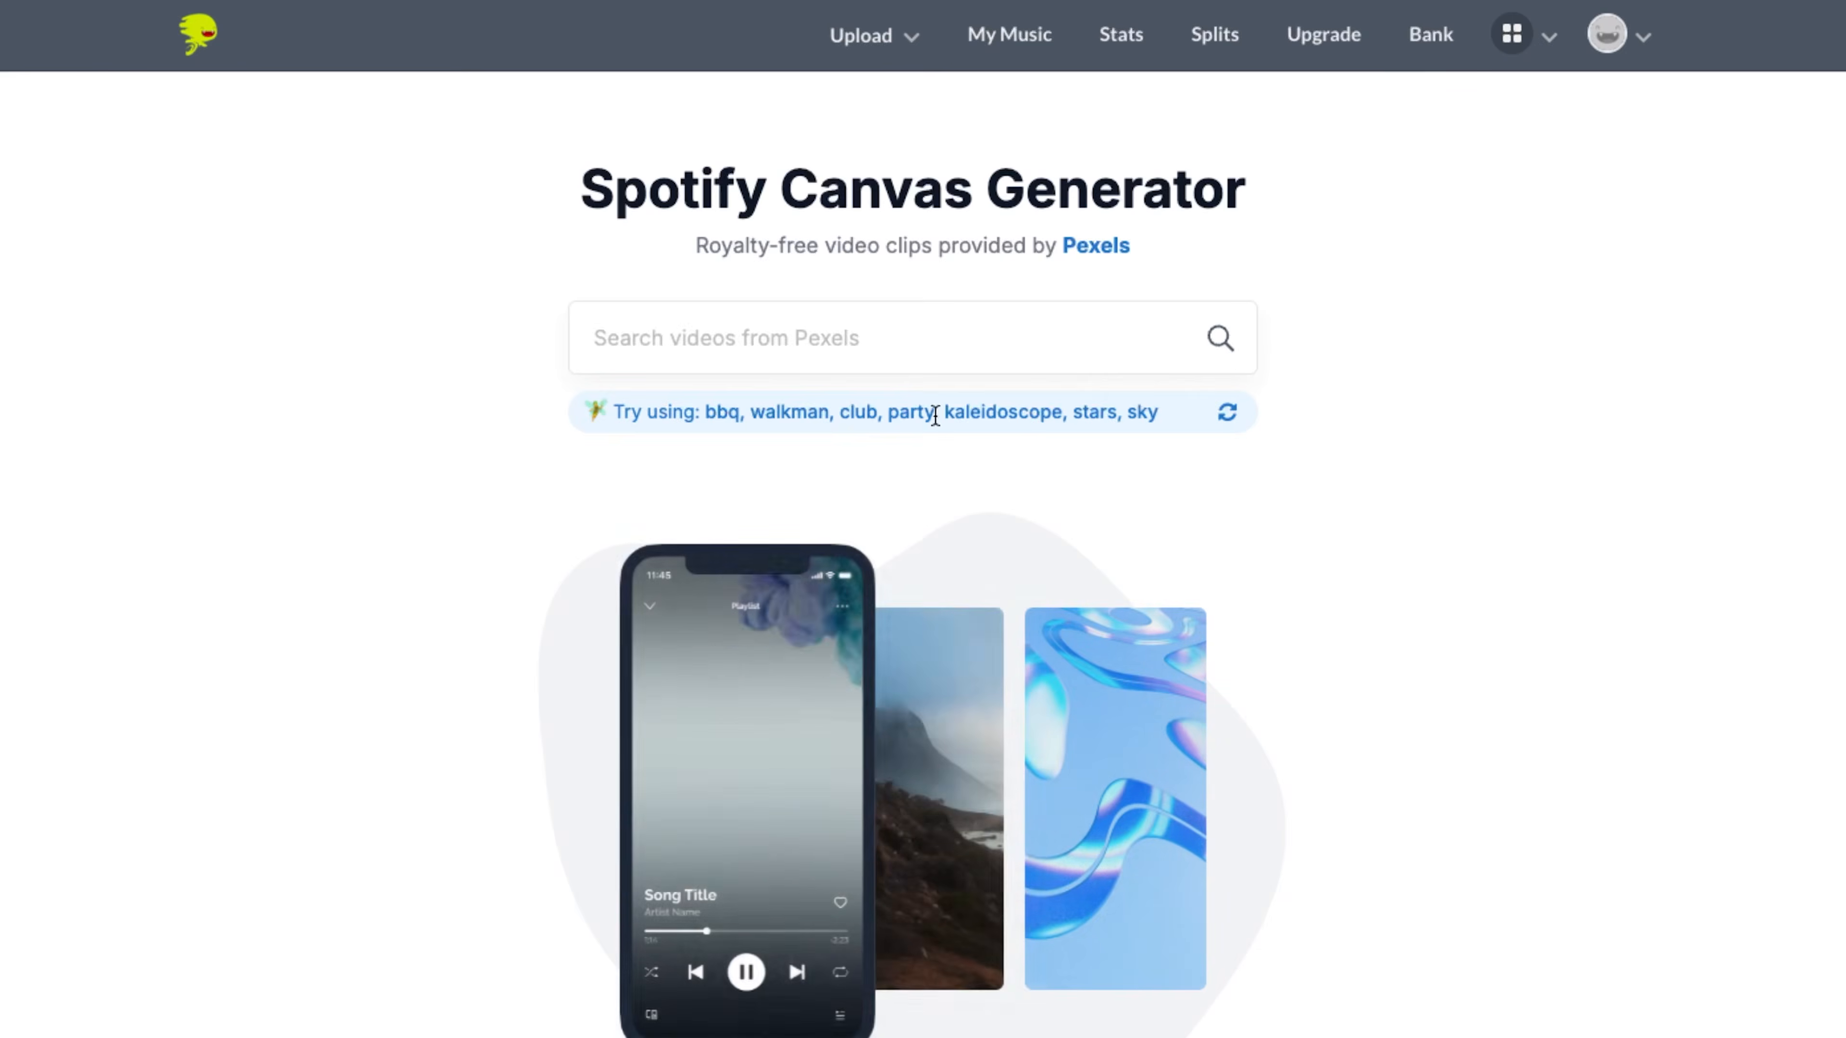
# Search the Pexels video clips in the Spotify Canvas Generator for "waves"
pyautogui.click(899, 363)
pyautogui.write('waves')
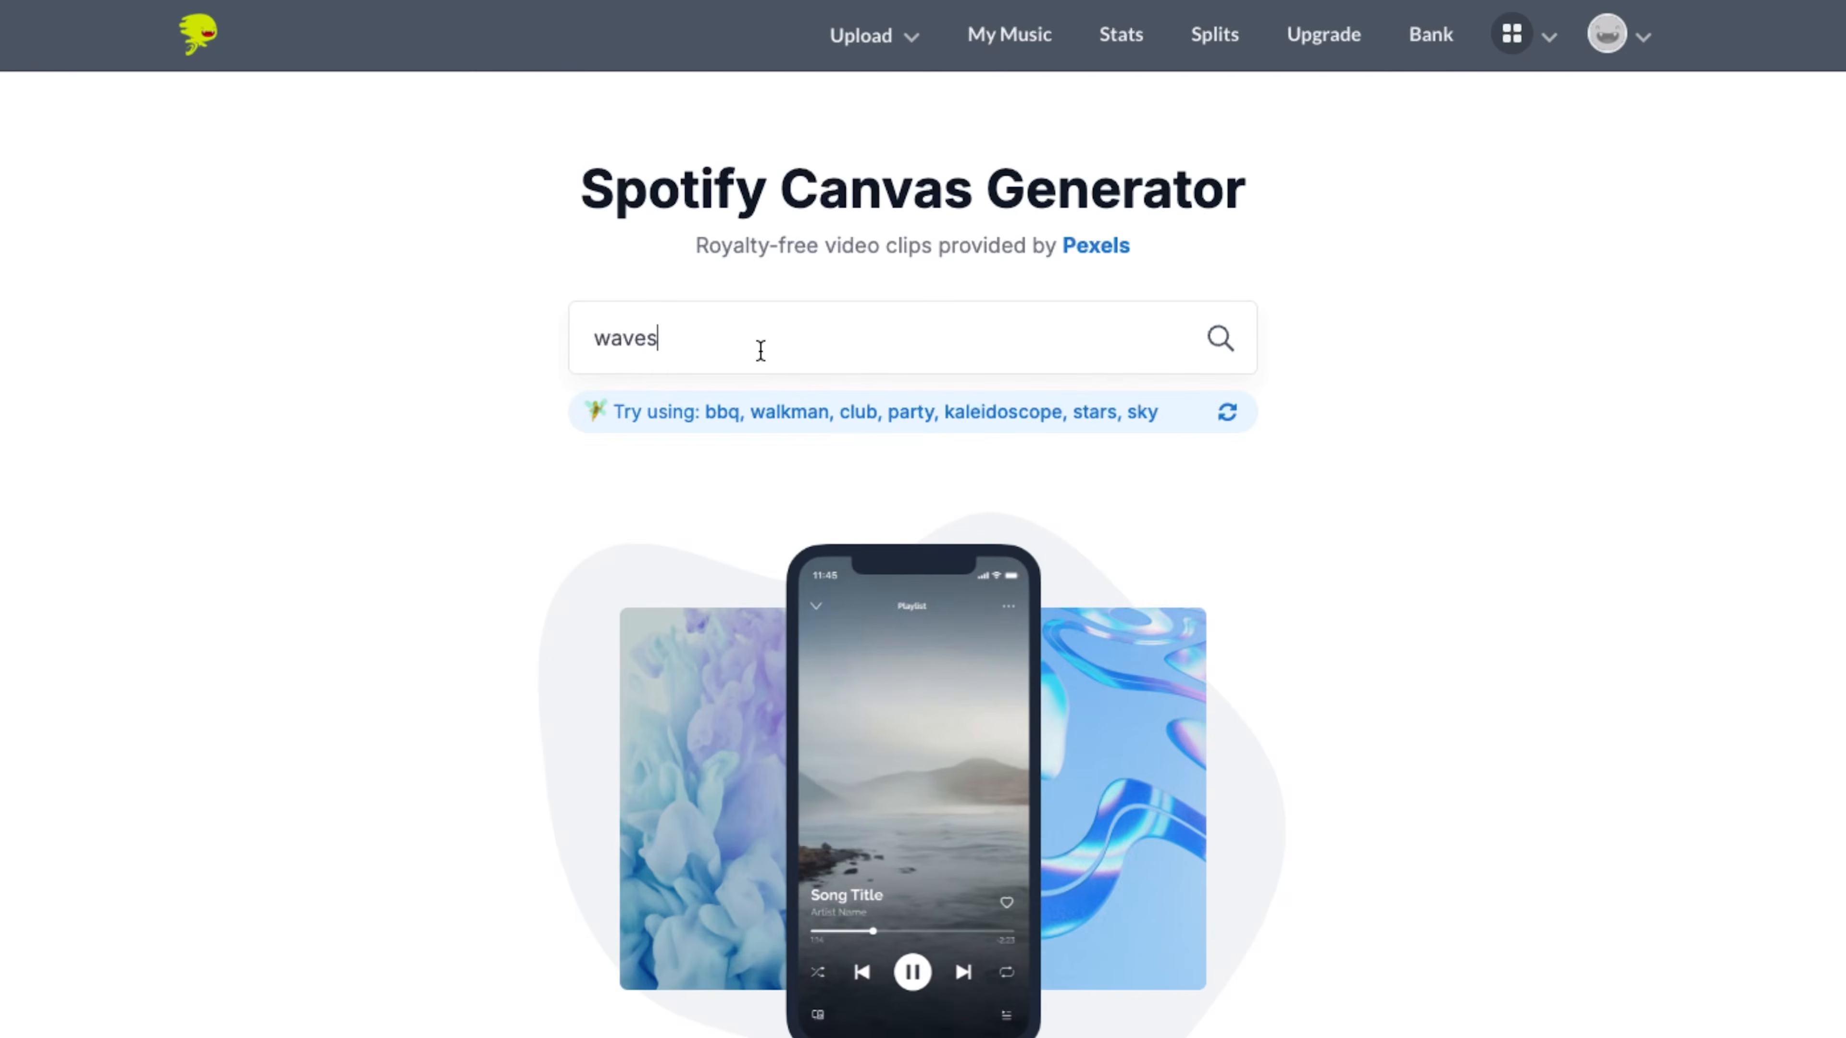
pyautogui.press('Return')
pyautogui.click(468, 704)
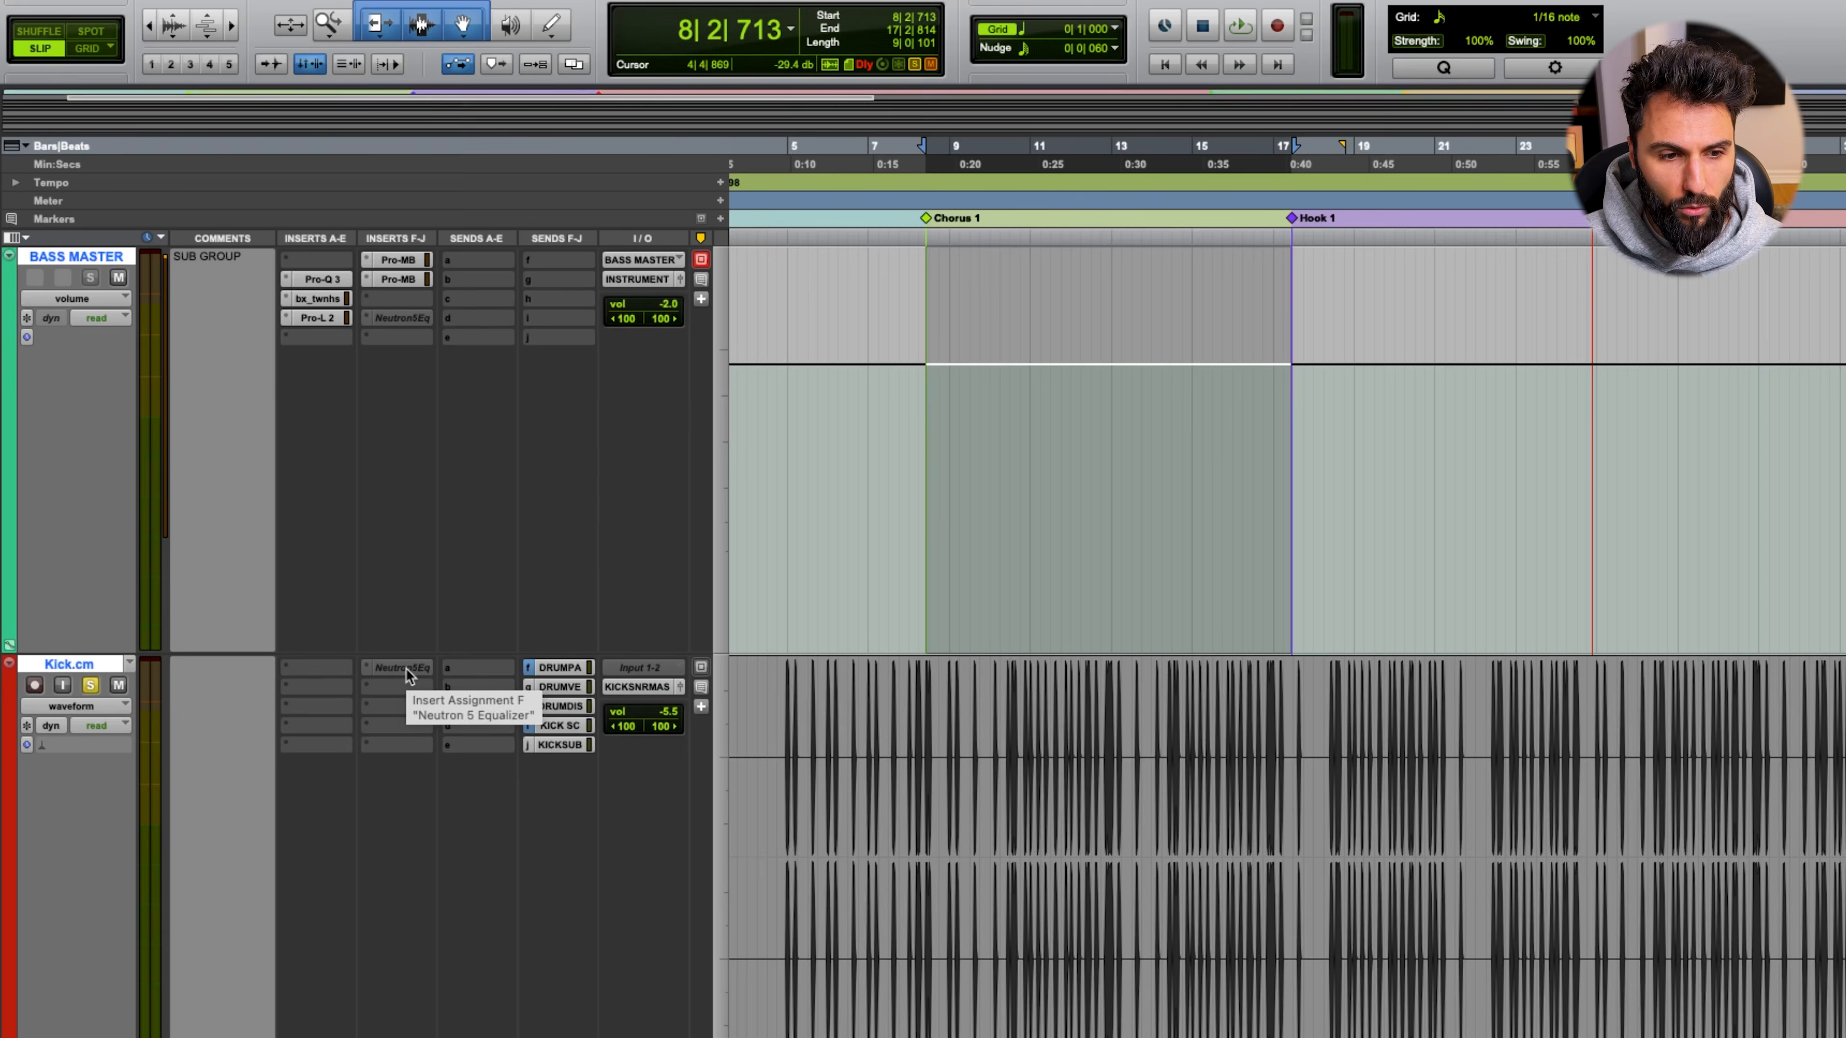
# Activate Neutron 5 Equalizer on Kick.cm and BASS MASTER, and enable Masking in the bass instance against Kick.cm - Equalizer 2
pyautogui.moveTo(404, 668); pyautogui.dragTo(404, 326)
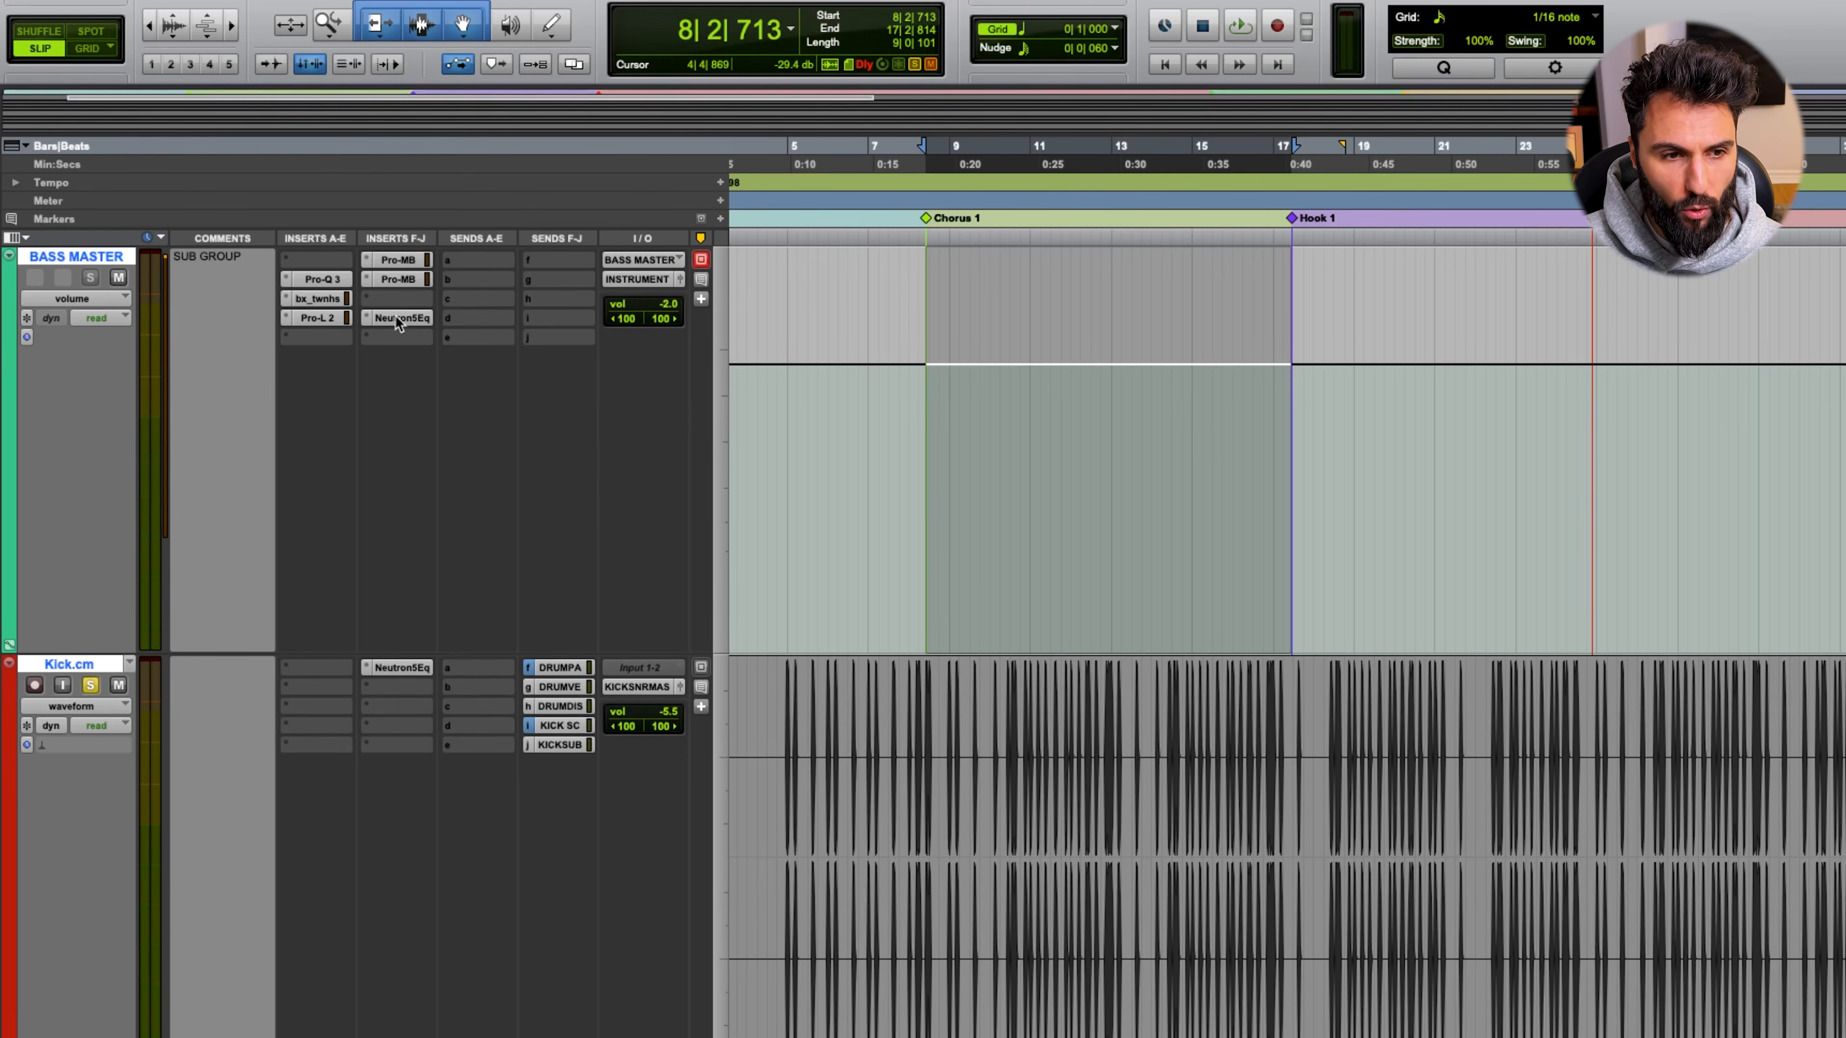
pyautogui.click(398, 319)
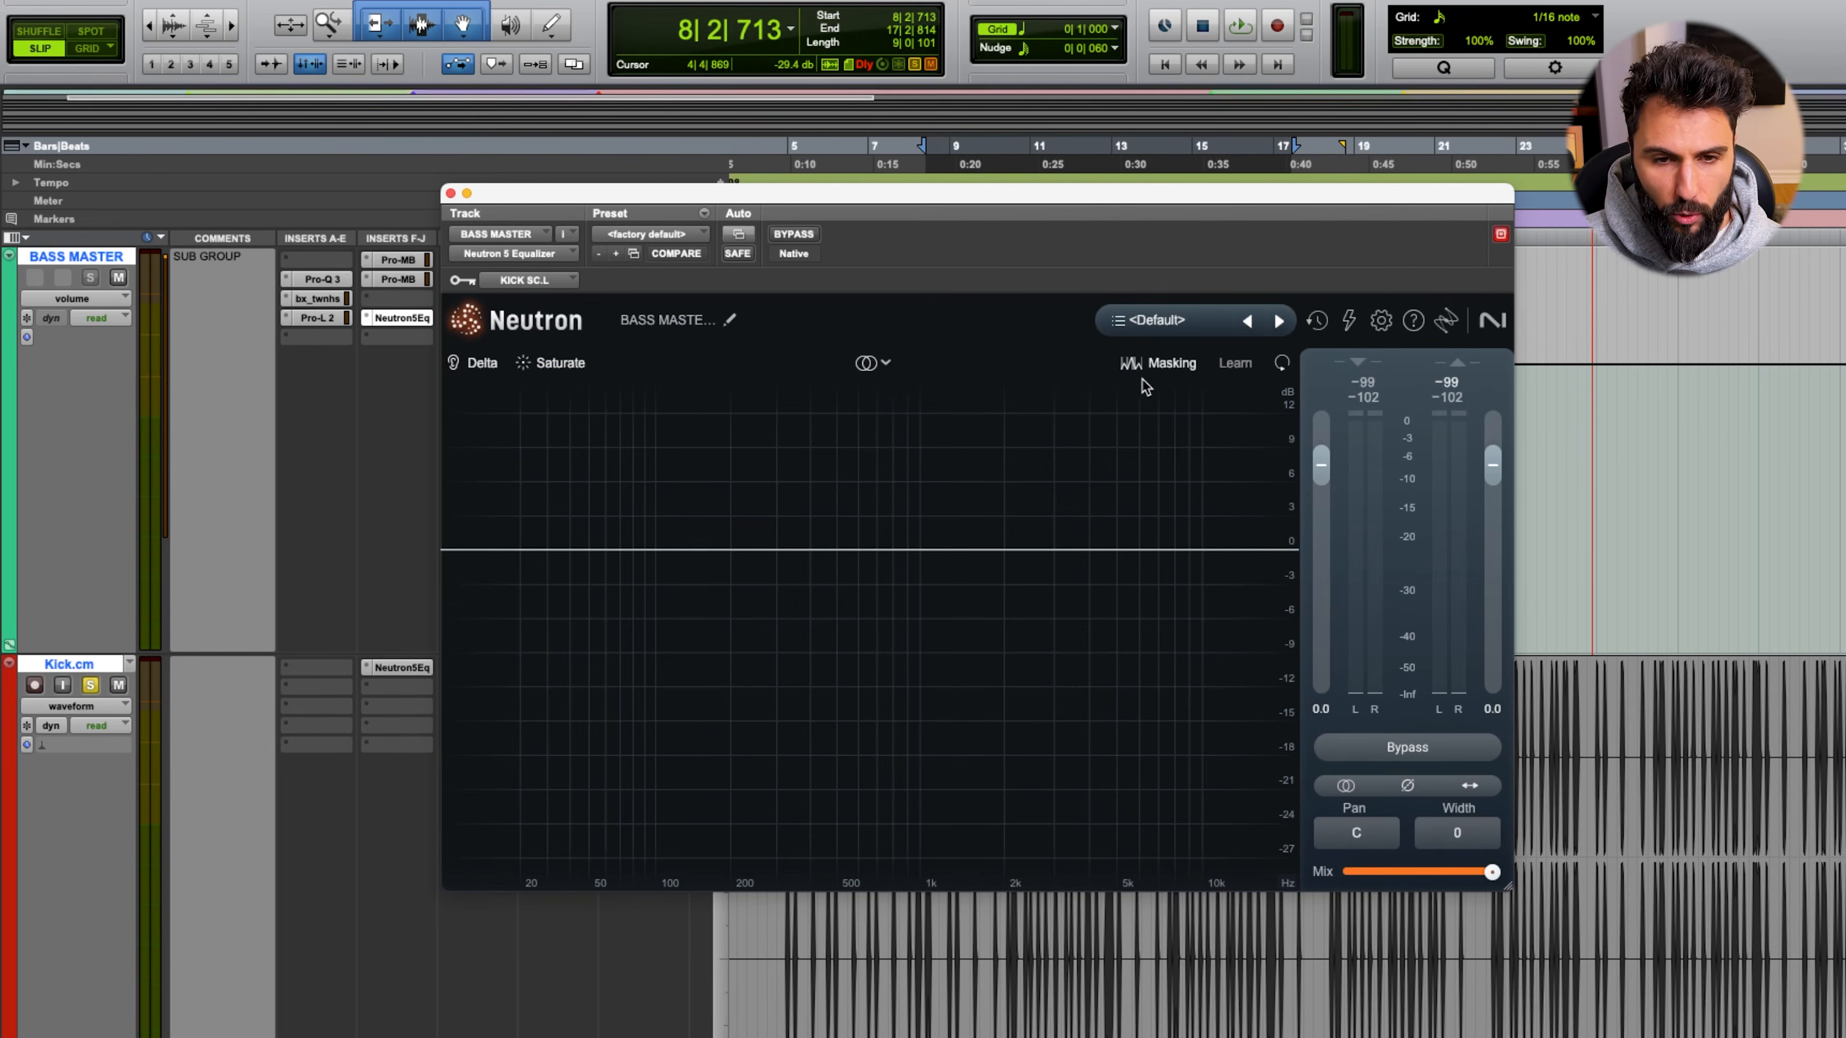
pyautogui.click(1158, 360)
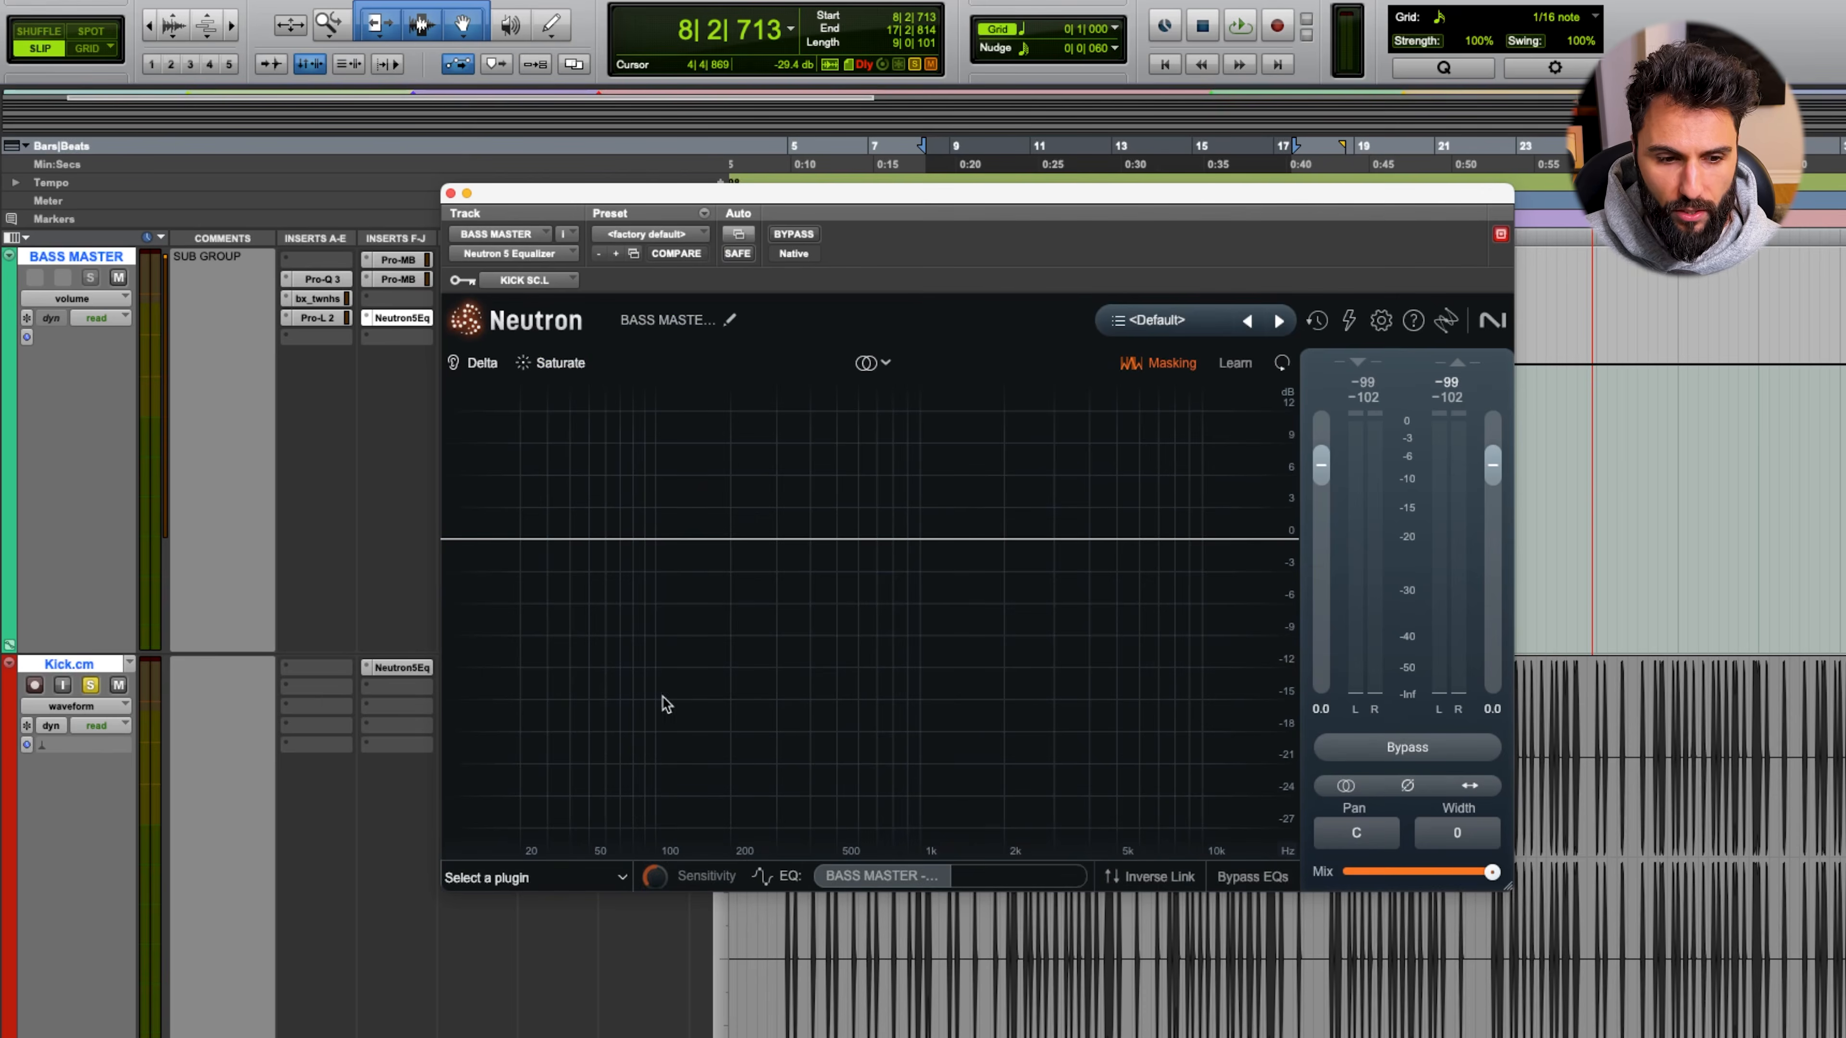
pyautogui.click(545, 878)
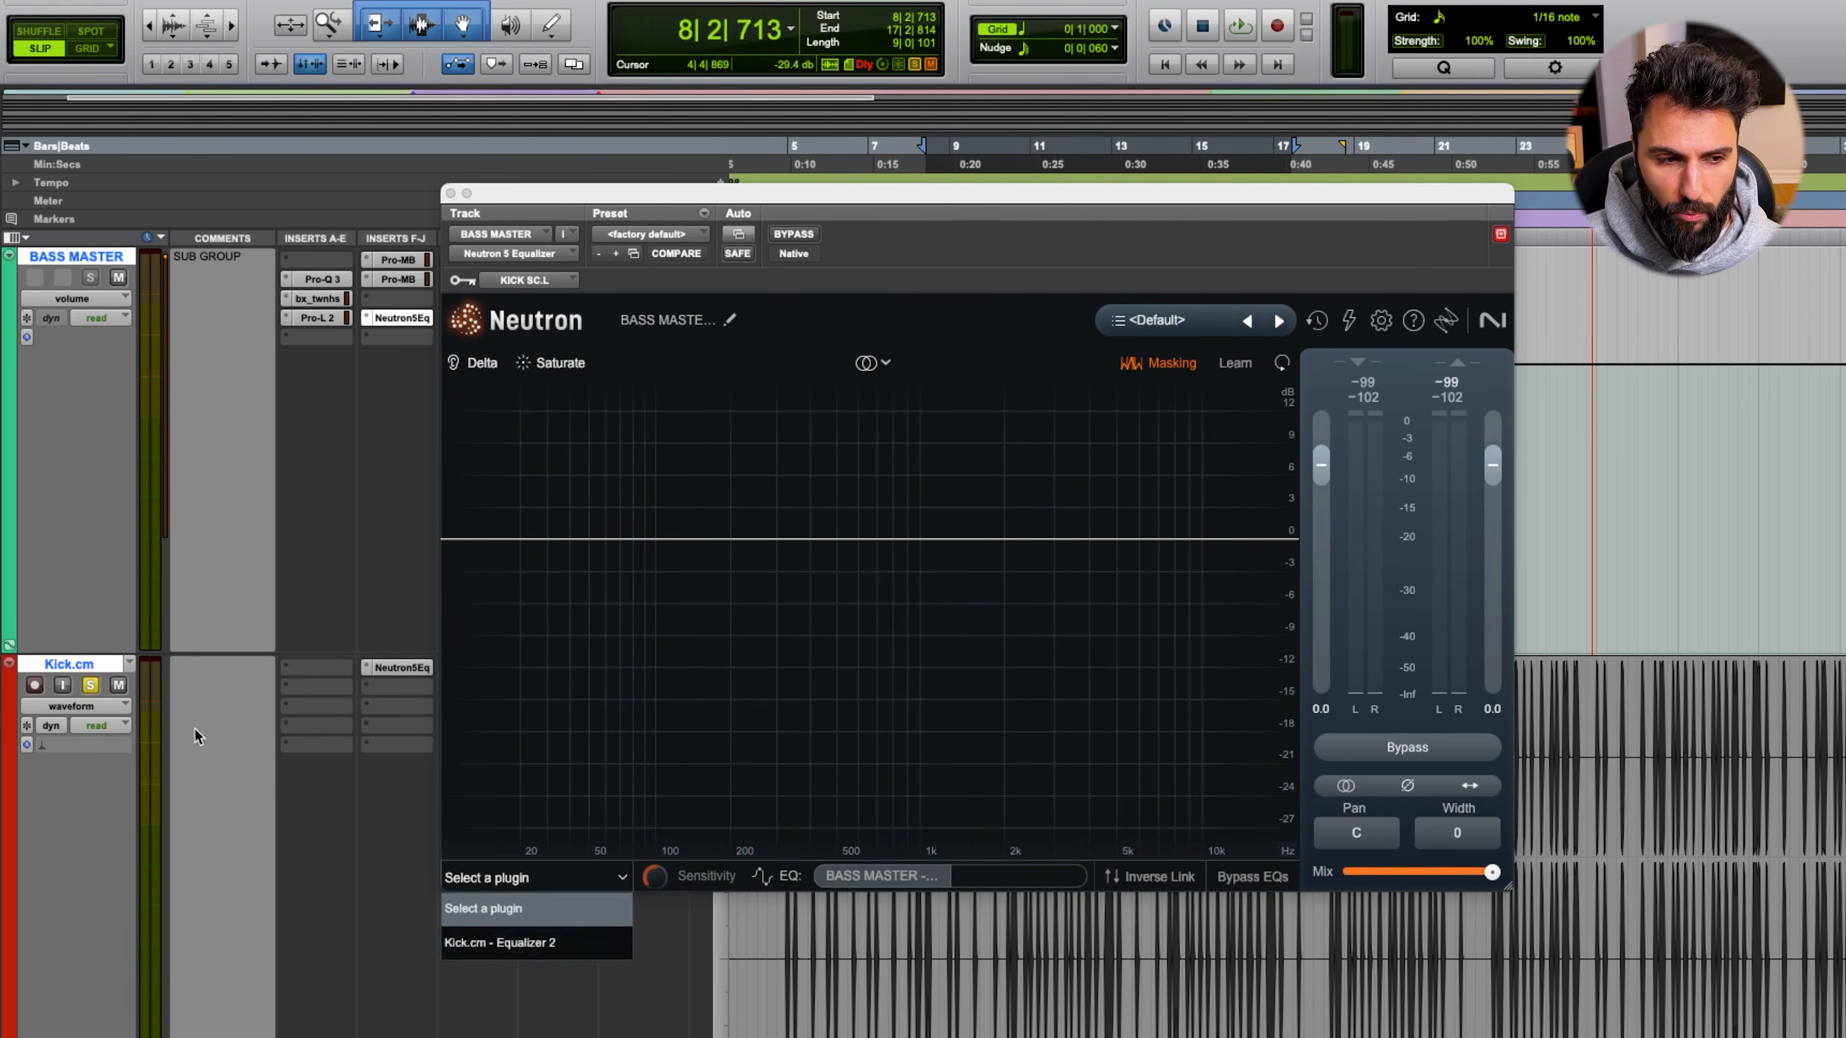
pyautogui.click(552, 944)
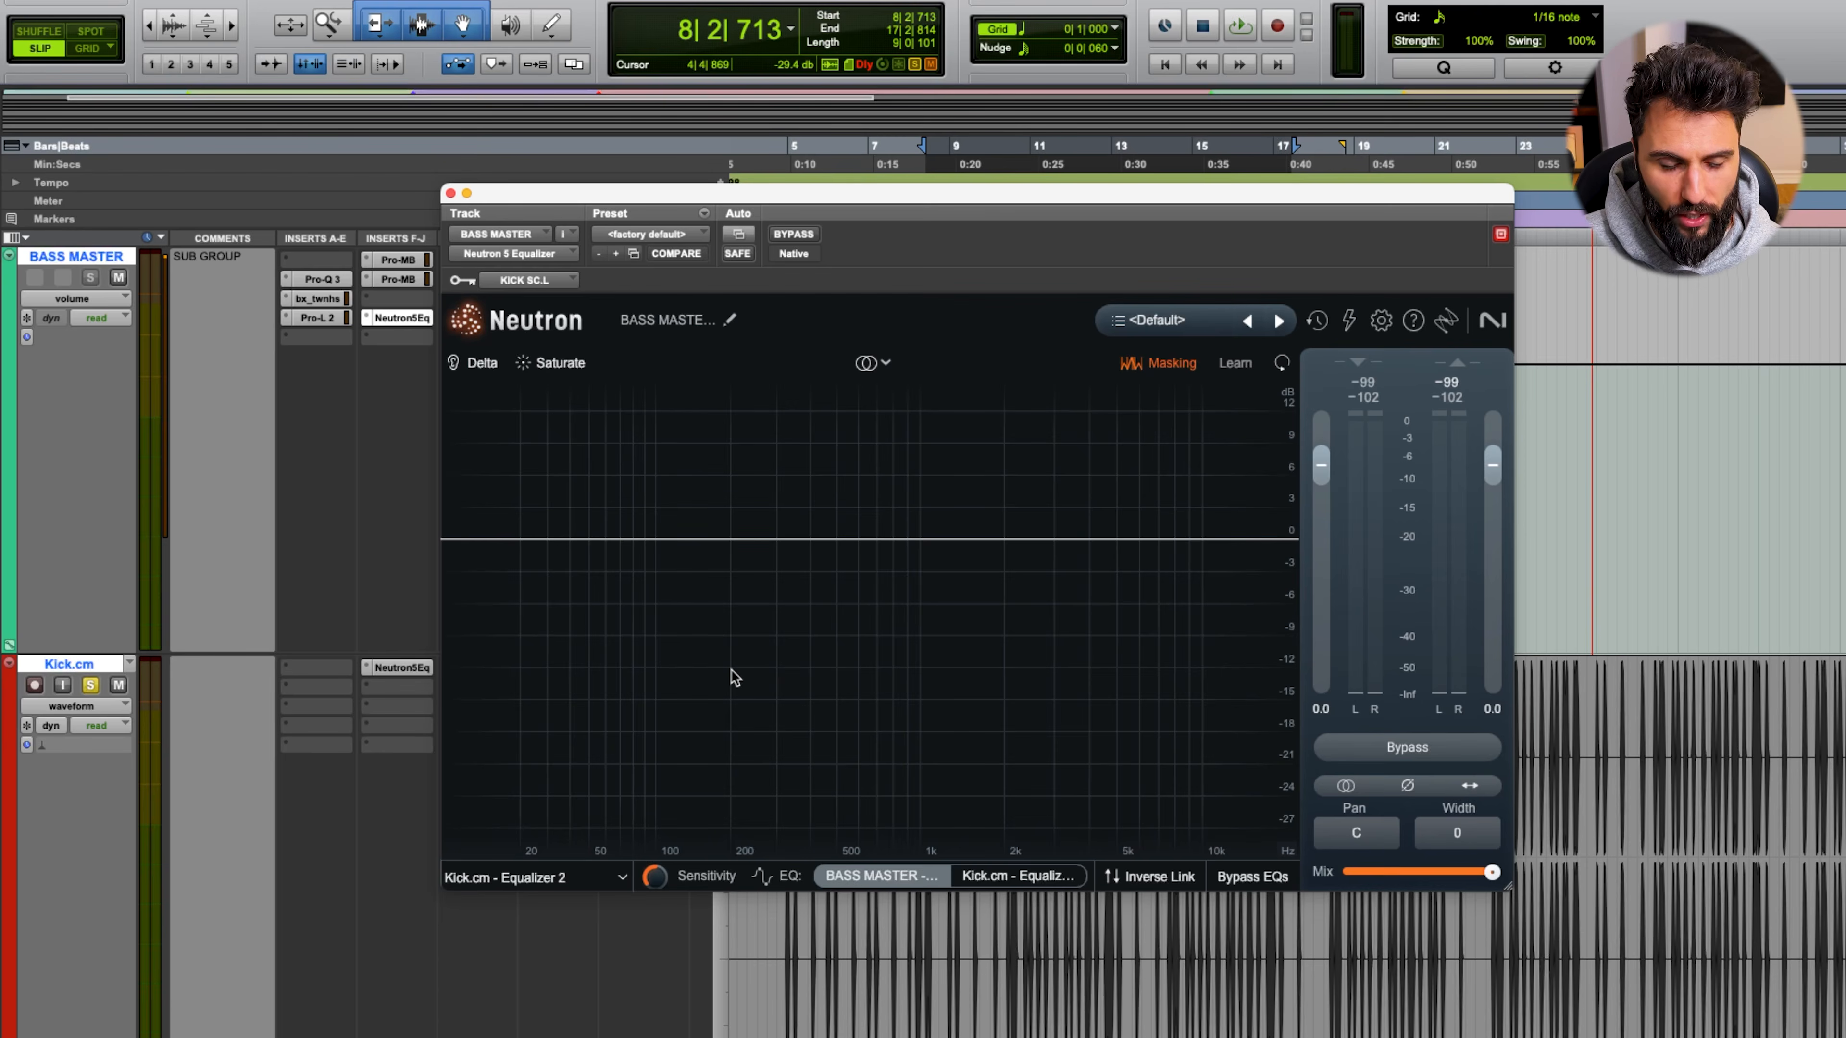
# Play the chorus and add an EQ node at about 64 Hz with 0.0 dB gain in the bass equalizer
pyautogui.press('space')
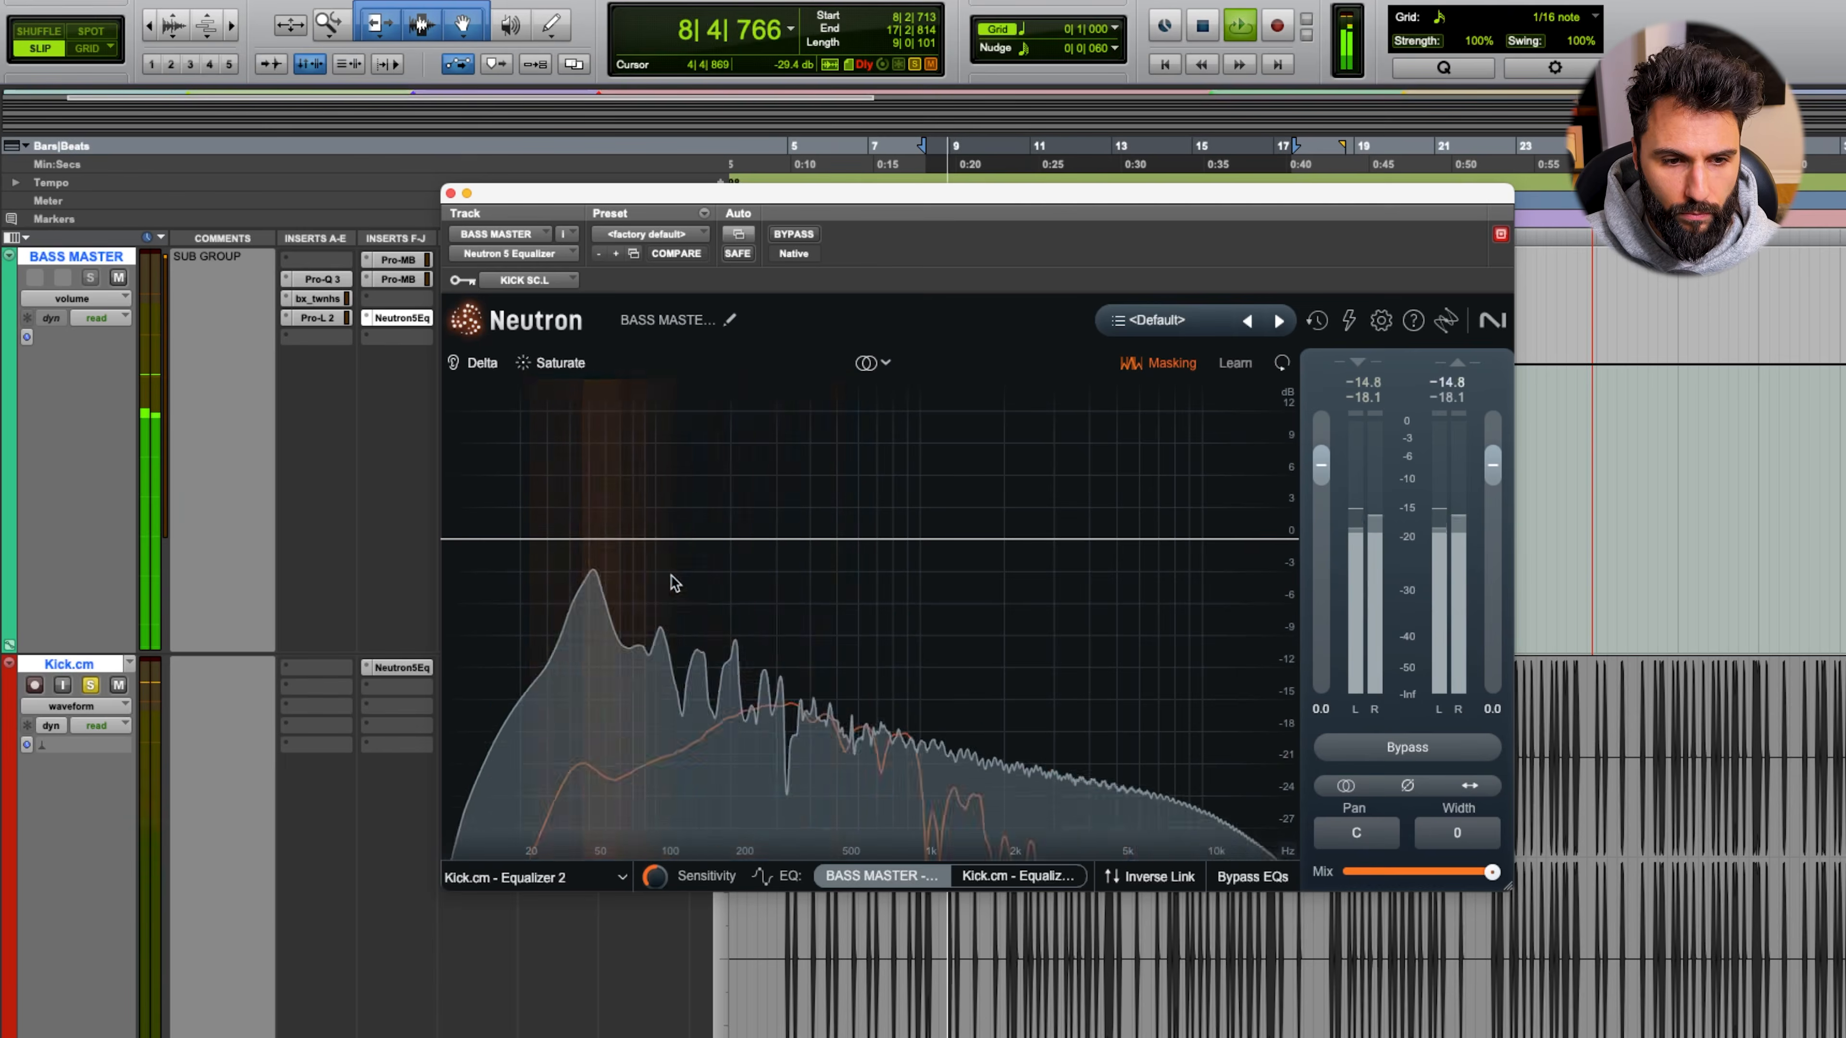
pyautogui.click(611, 539)
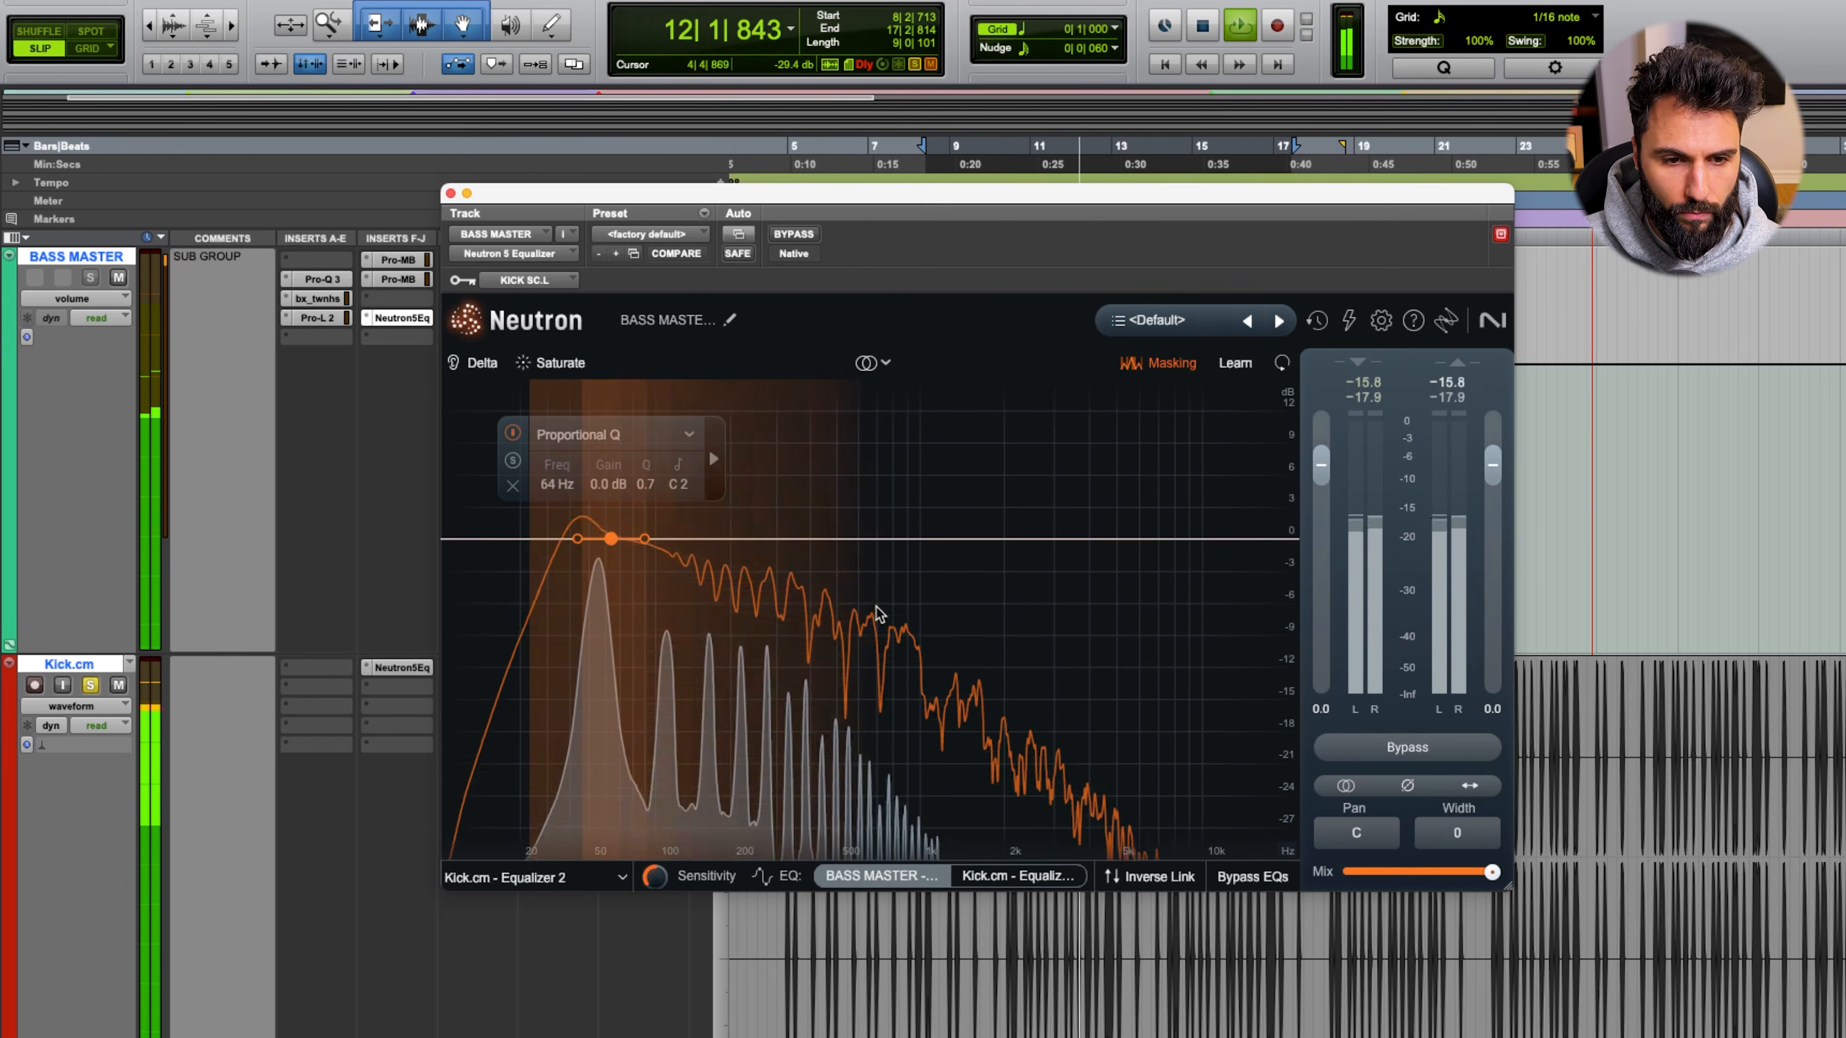
pyautogui.press('space')
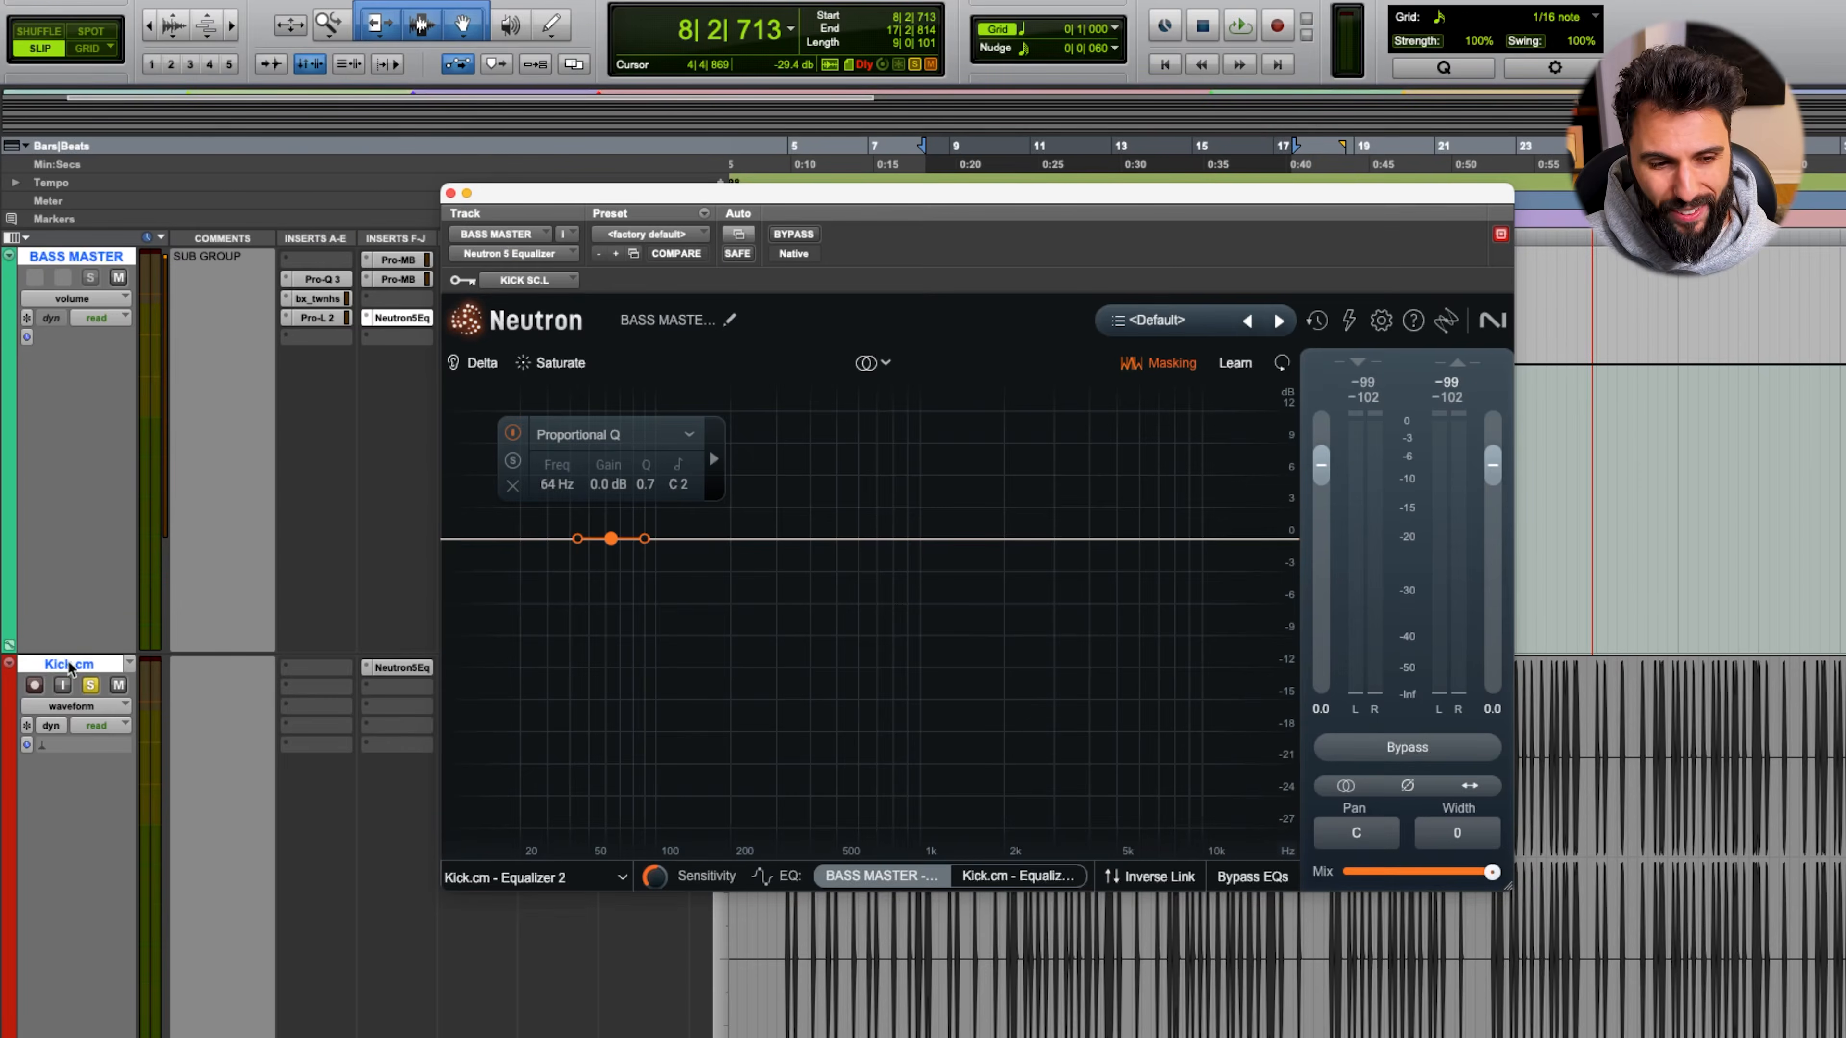
# Inspect the KICK SC send on the Kick.cm track and the key input of the BASS MASTER equalizer
pyautogui.click(402, 319)
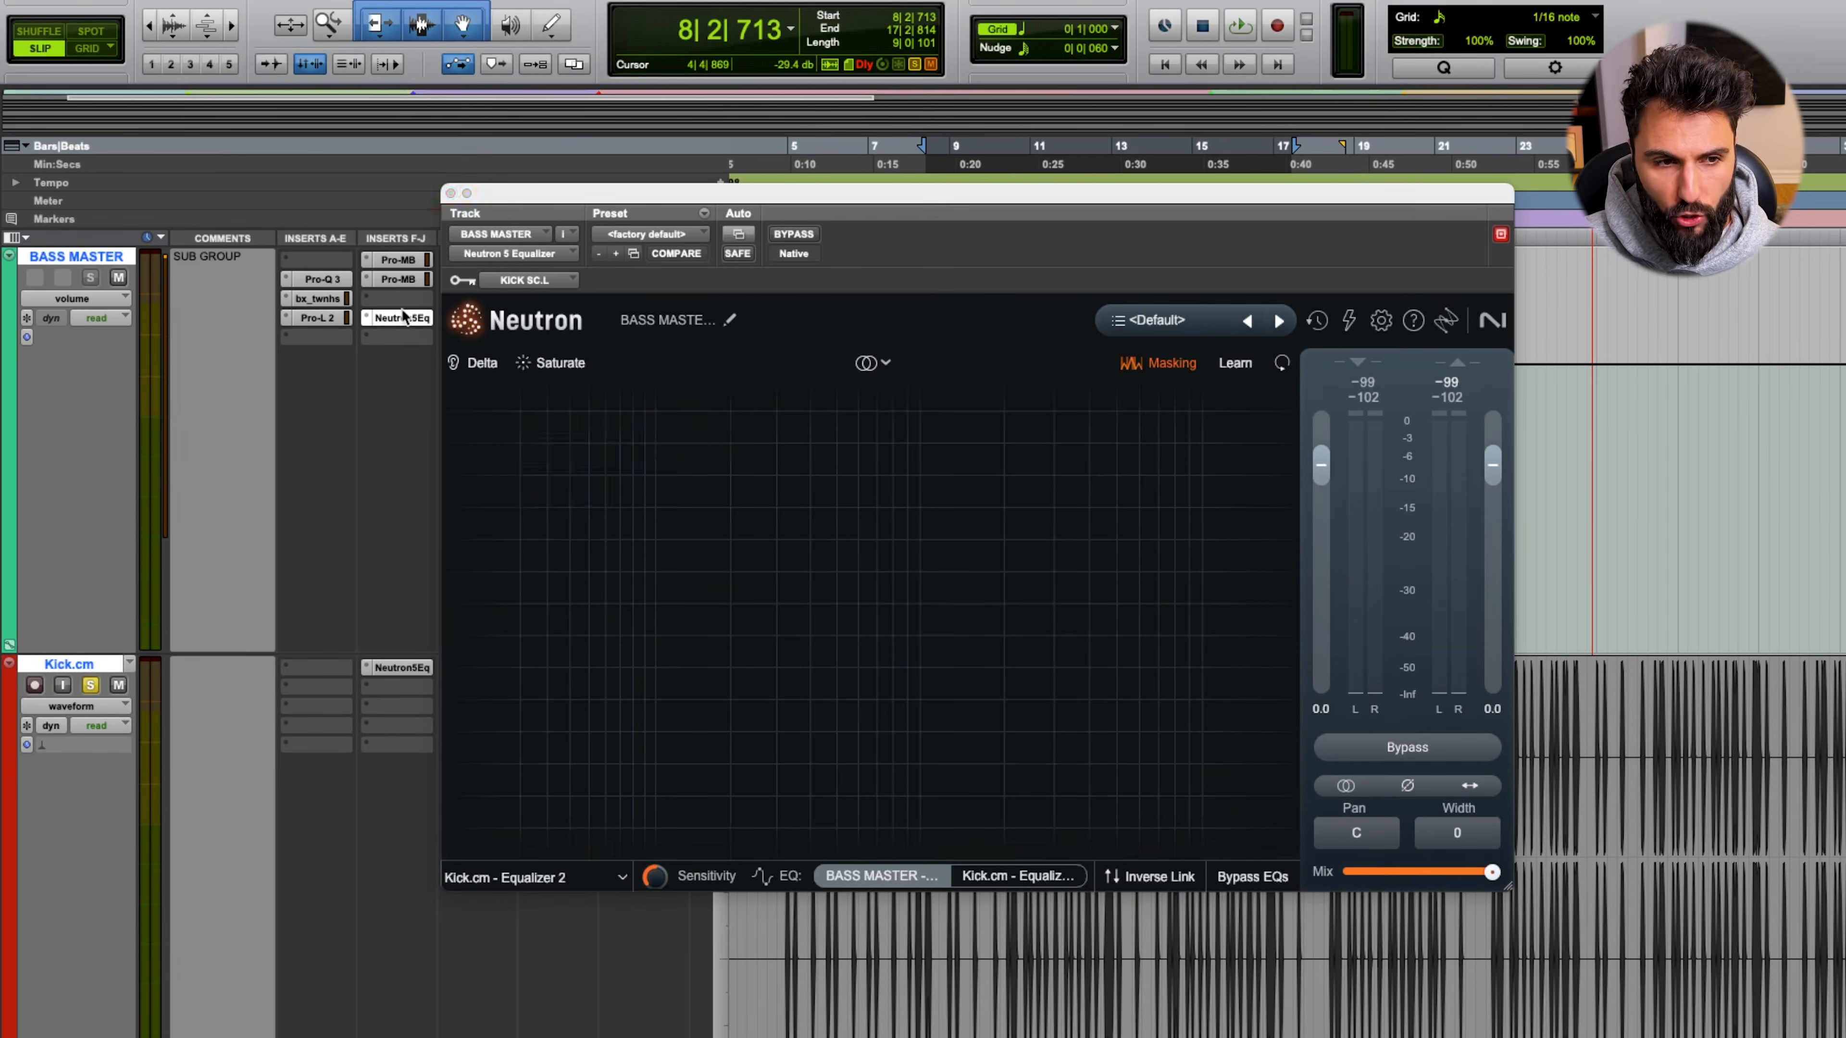
pyautogui.click(561, 726)
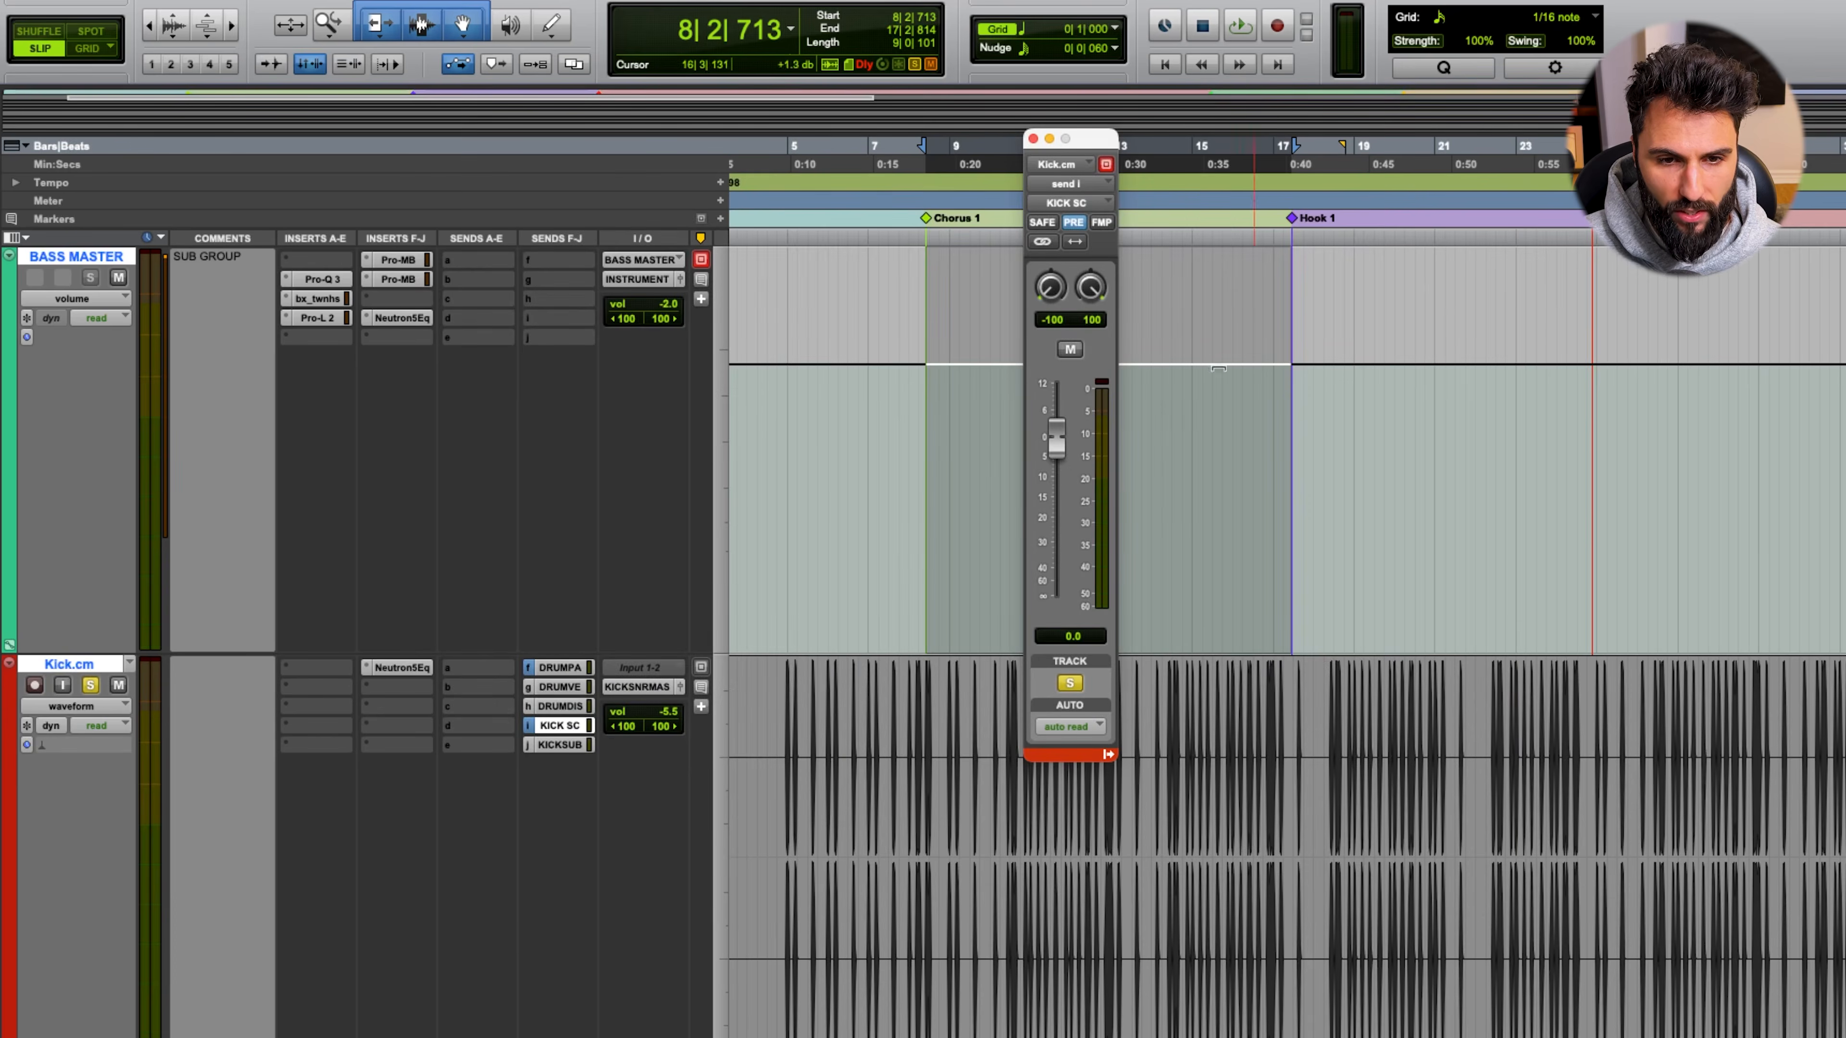
pyautogui.click(402, 320)
pyautogui.click(403, 320)
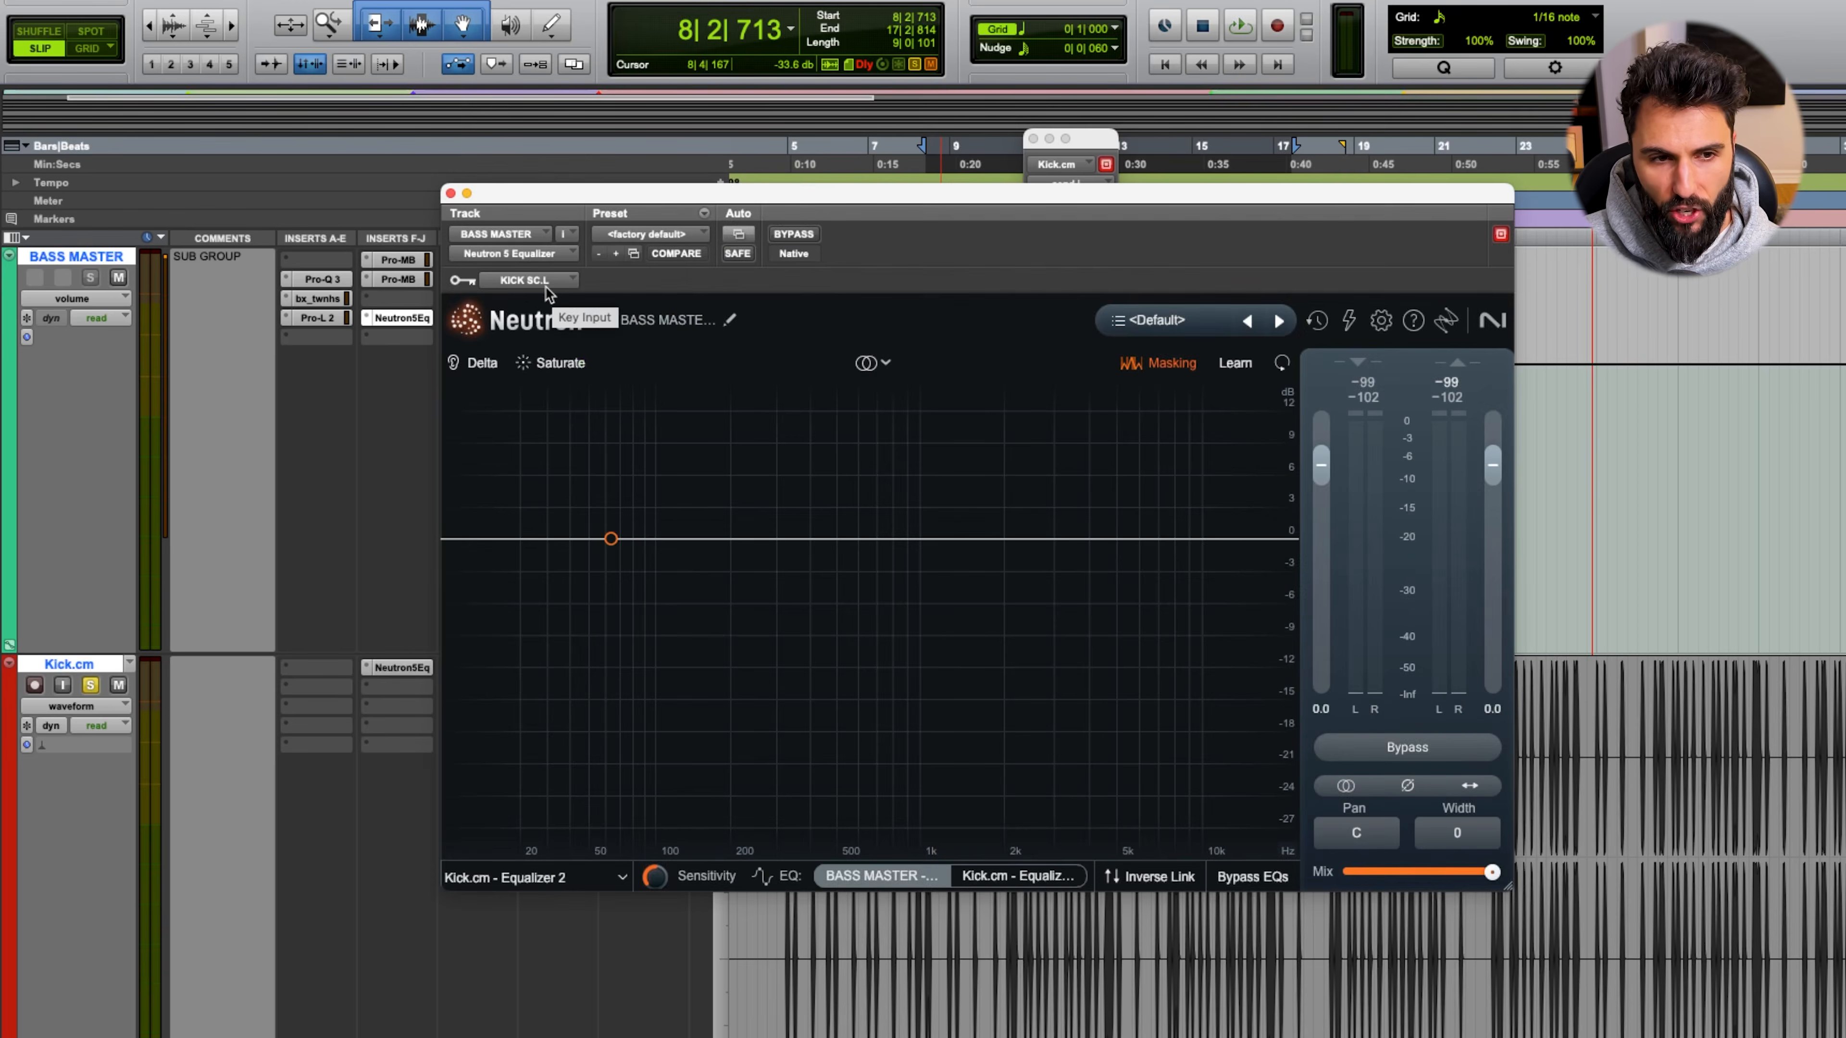
# Switch the bass equalizer from stereo to Transient/Sustain processing and keep the Transient curve selected for editing
pyautogui.click(872, 365)
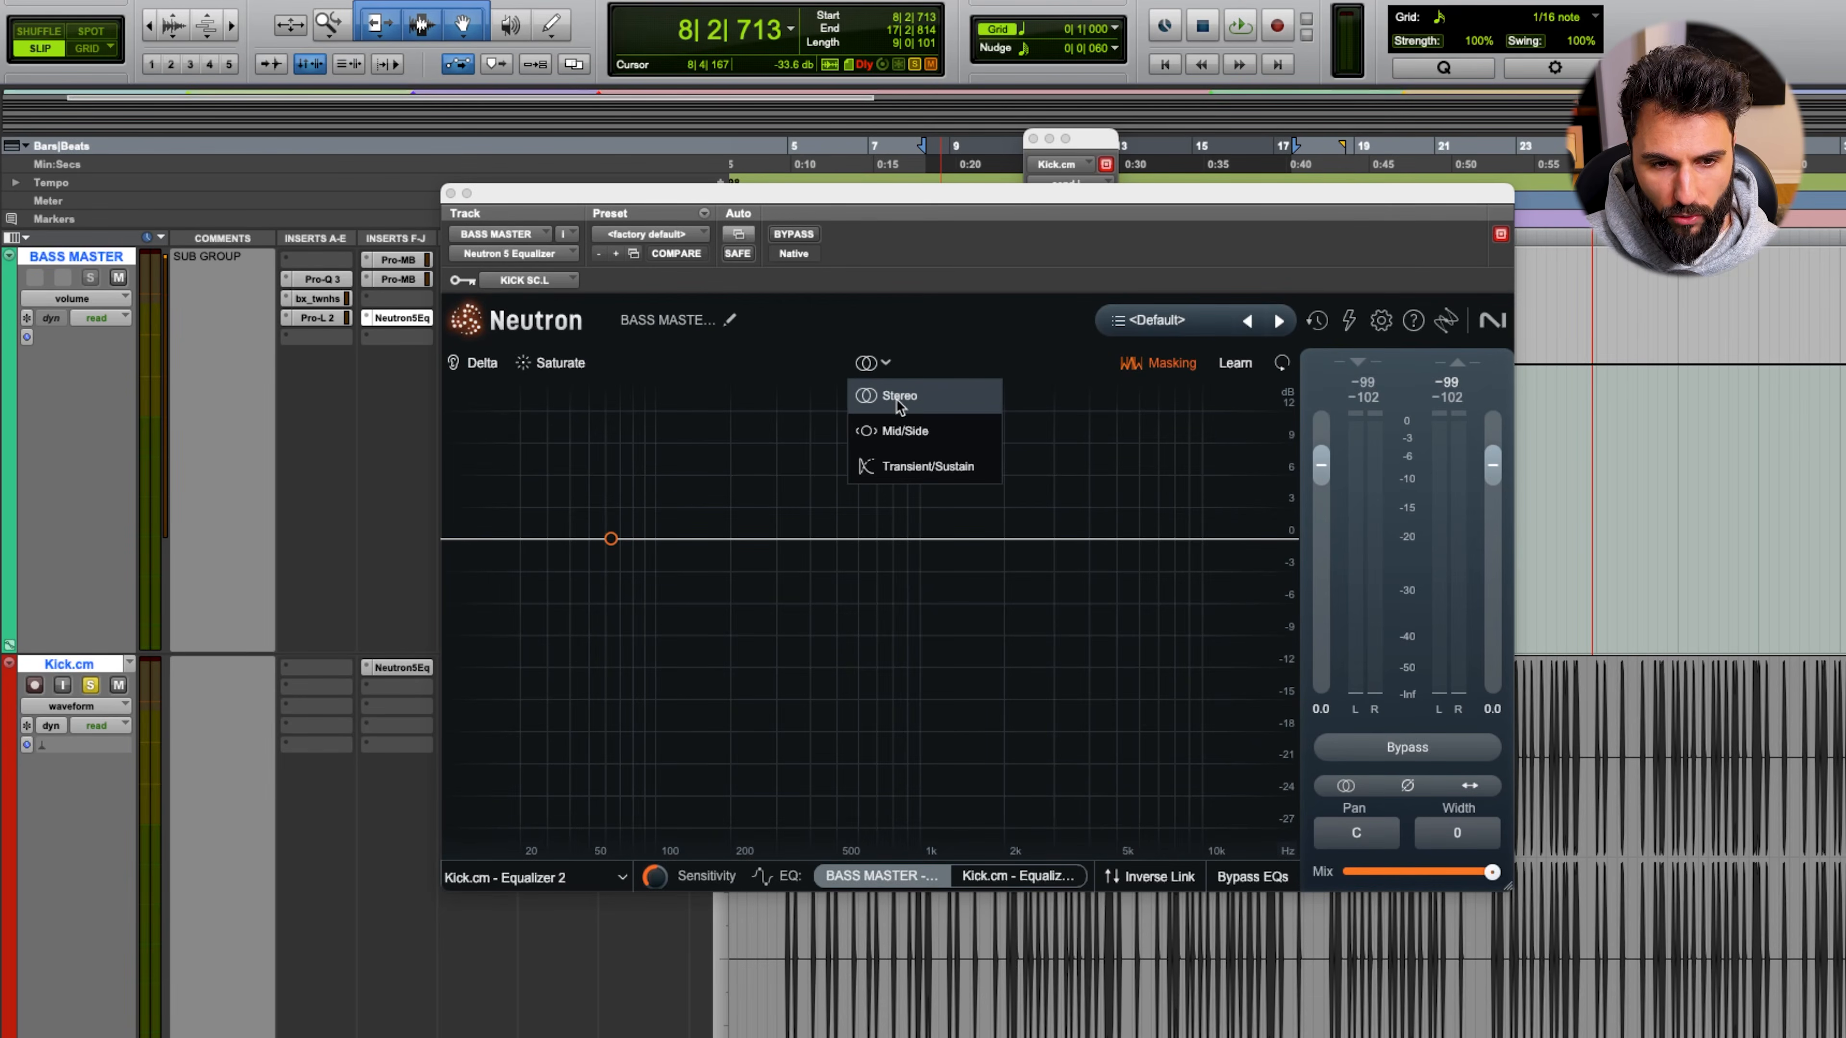
pyautogui.click(946, 468)
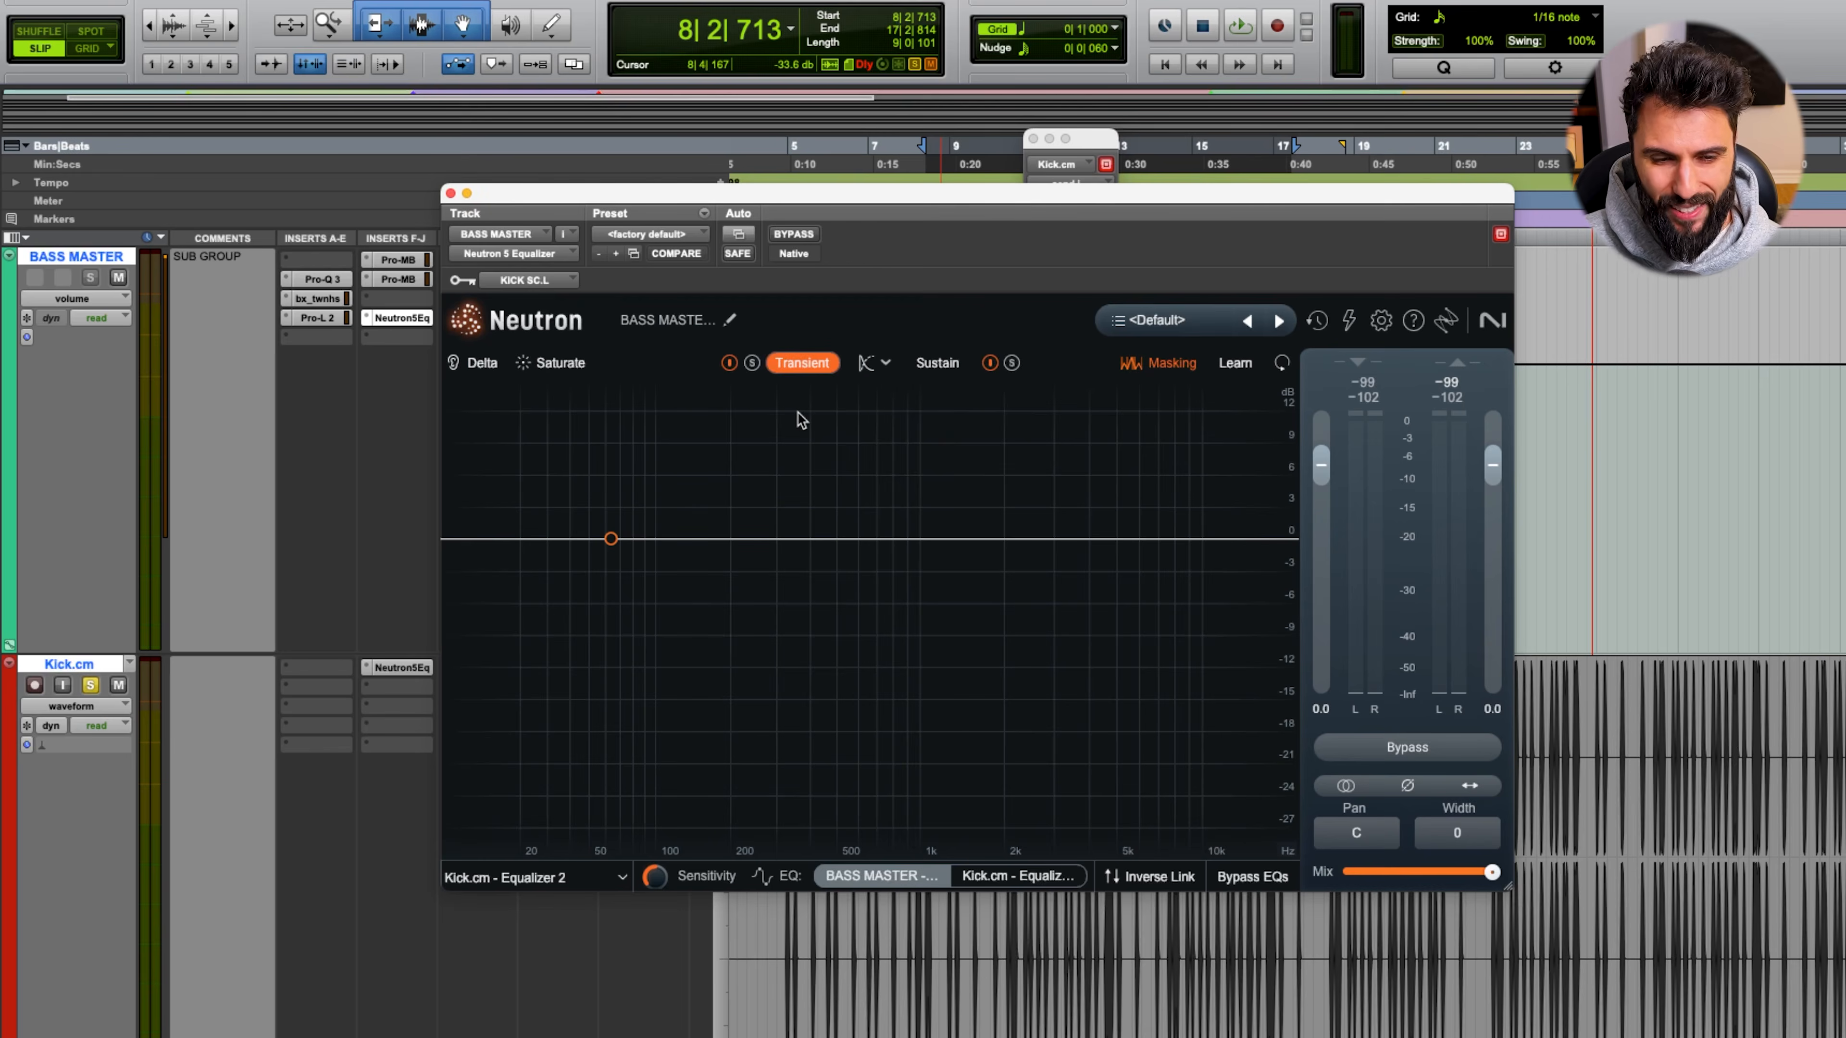
pyautogui.click(801, 360)
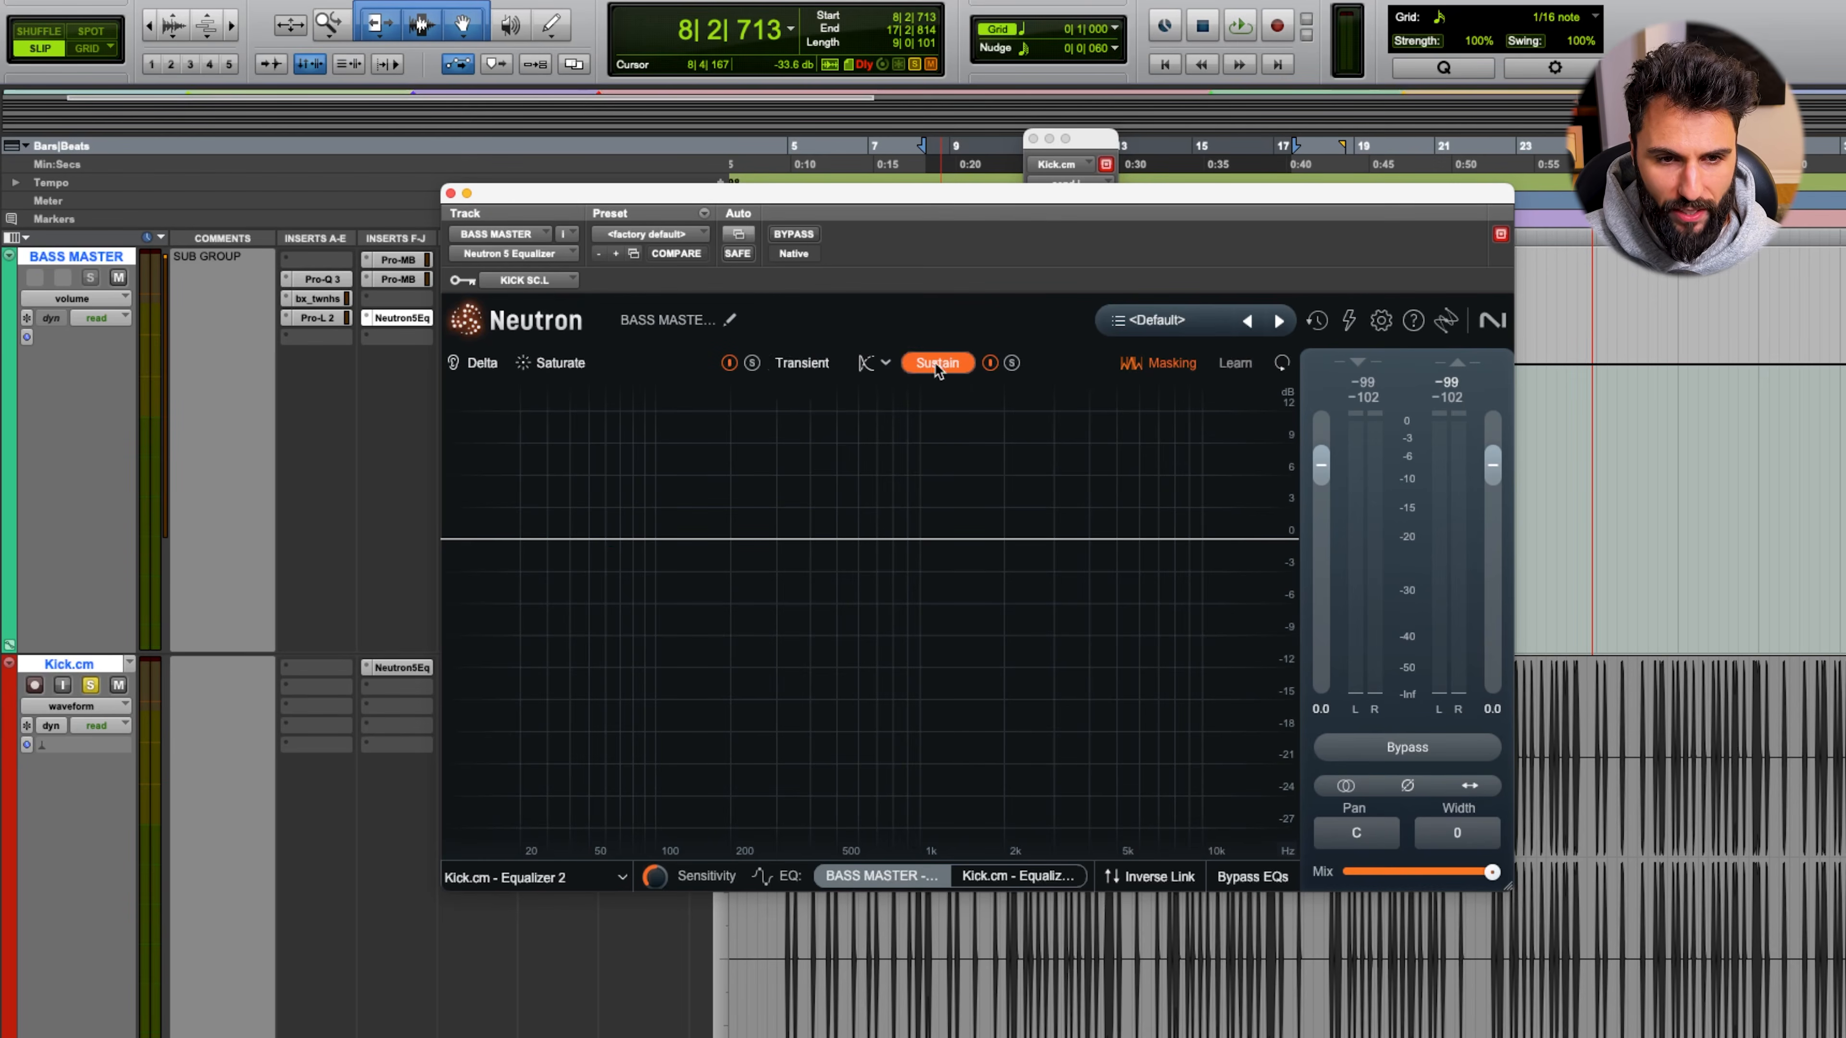
pyautogui.click(802, 362)
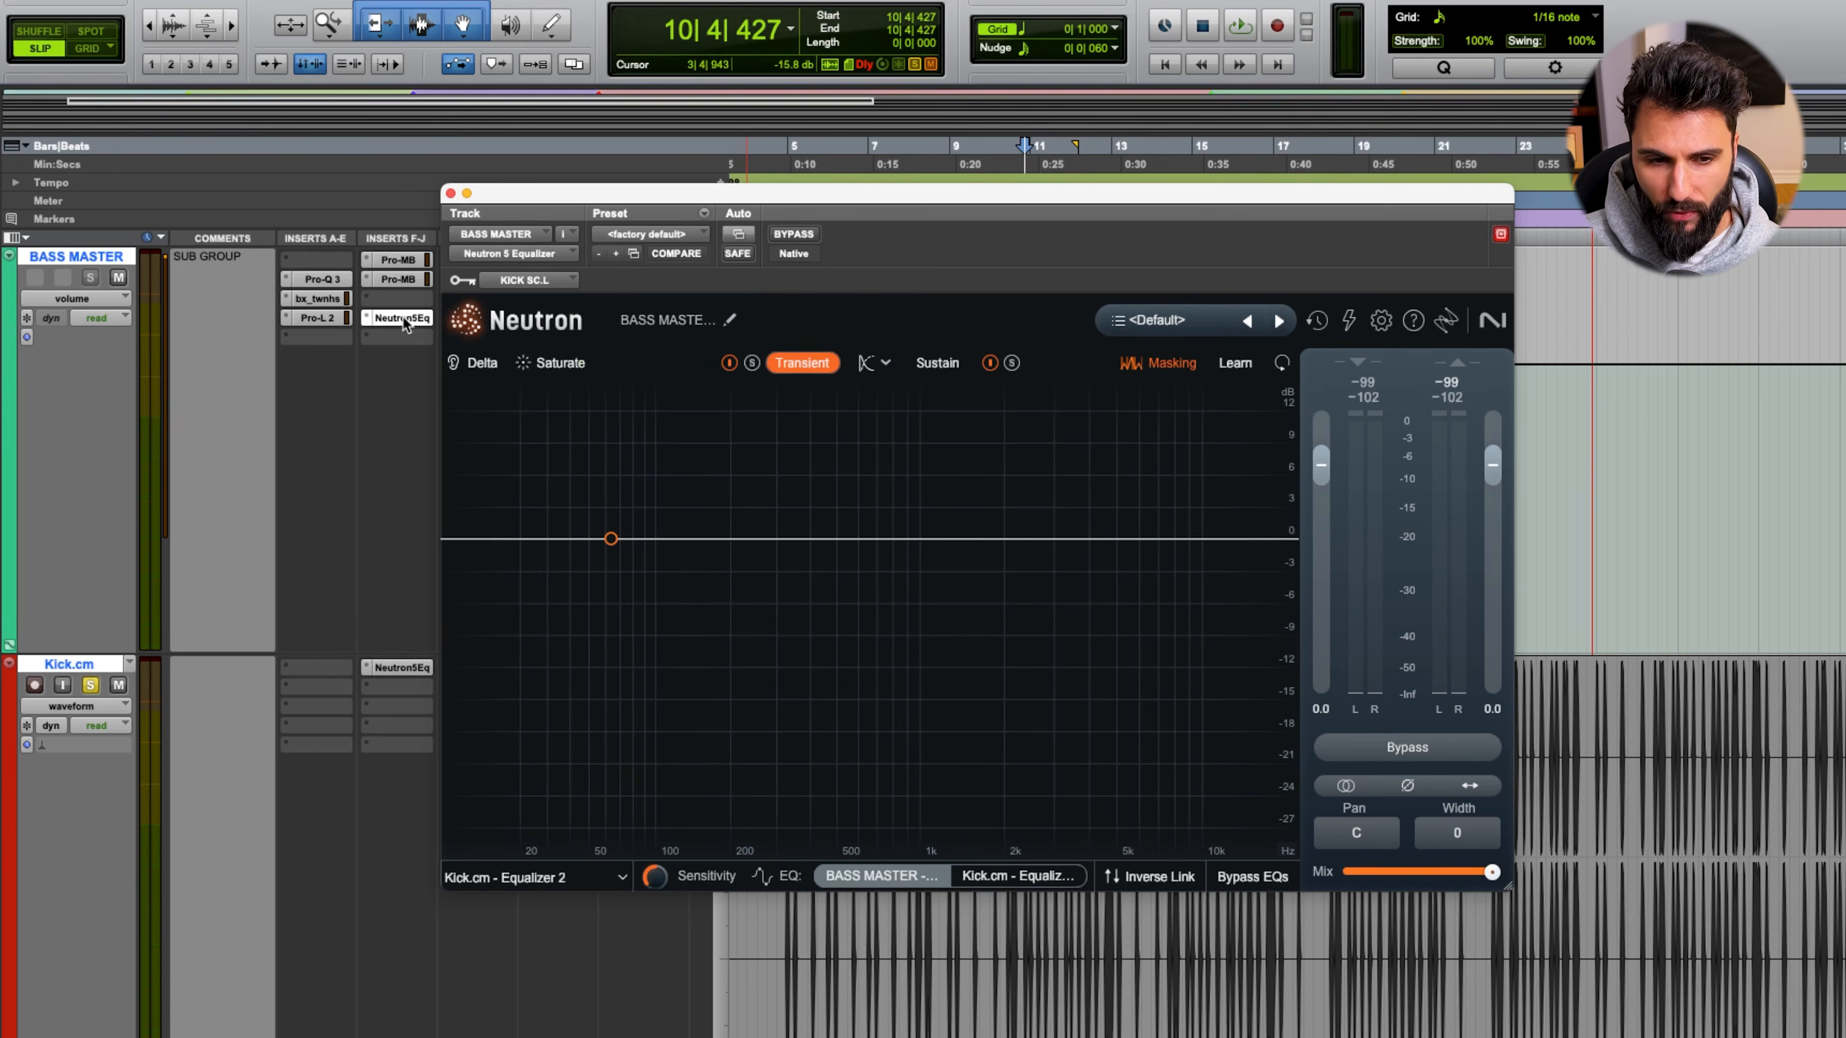
# Examine how the kick hits line up with the bass note starting at about 10|4|491 in the chorus
pyautogui.click(405, 324)
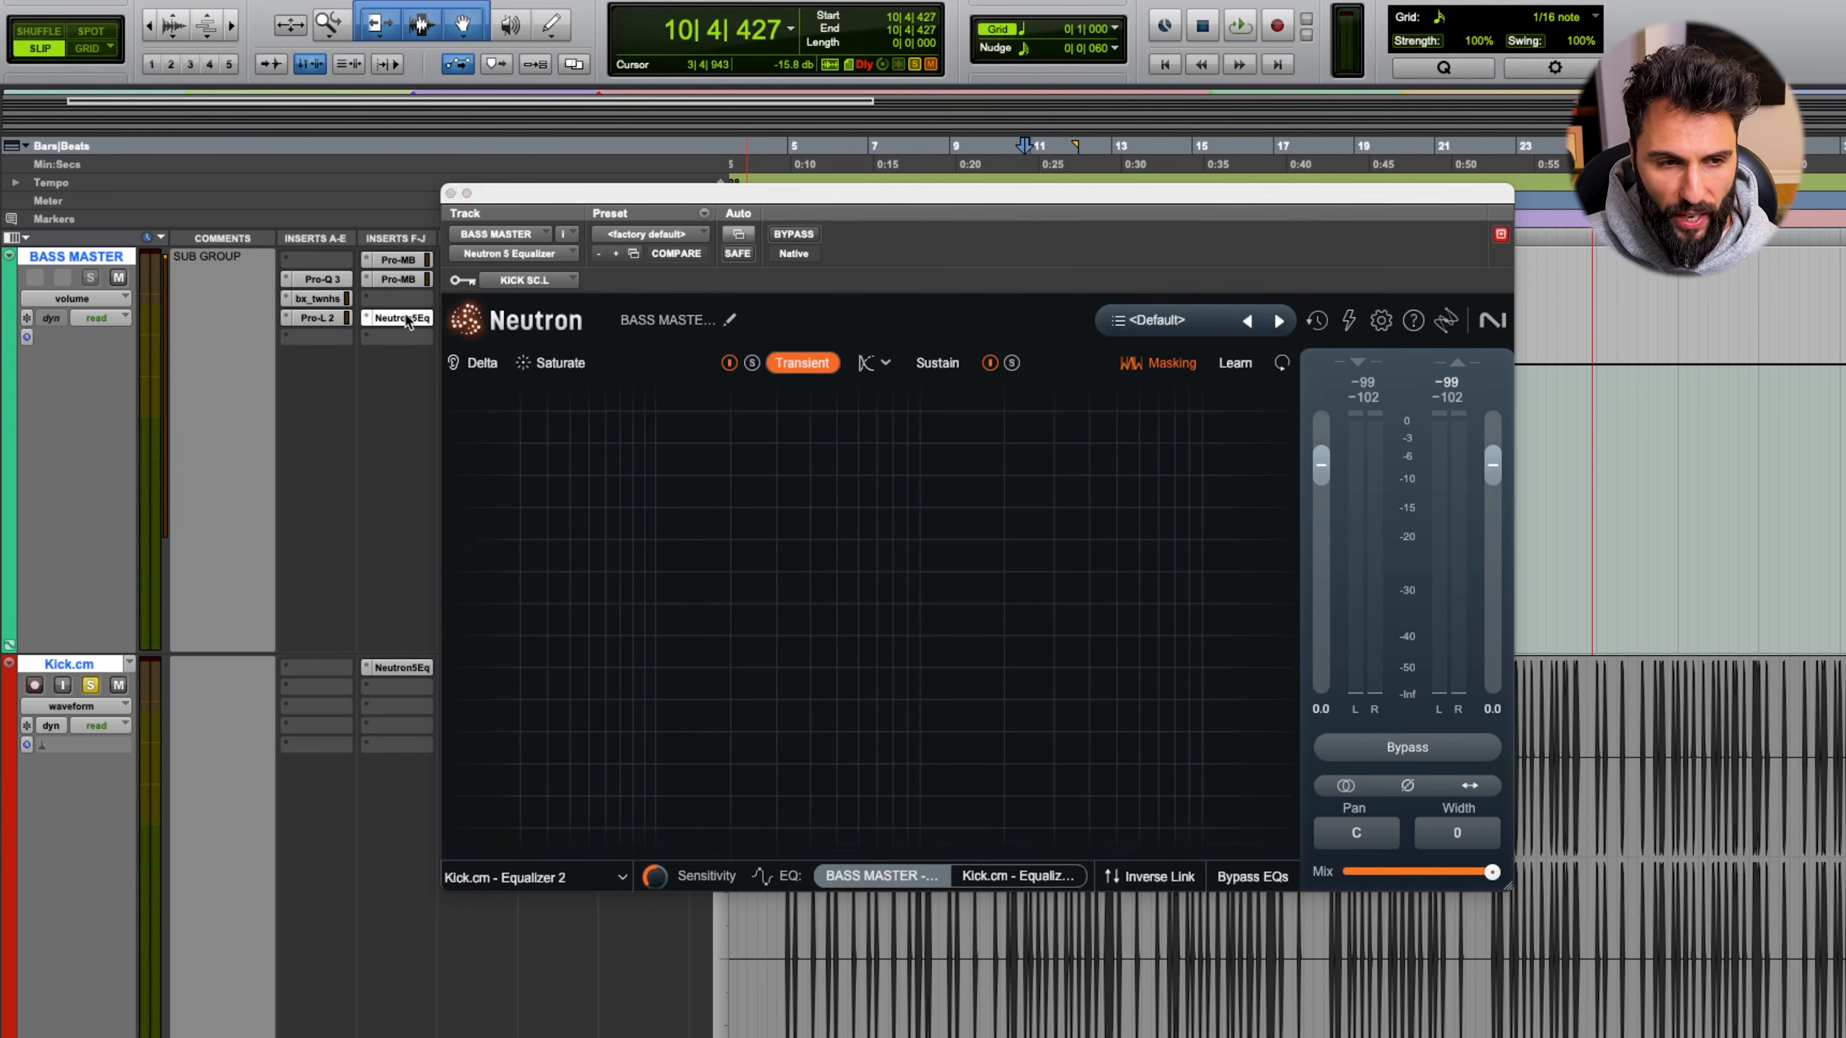
pyautogui.scroll(-5, 630, 474)
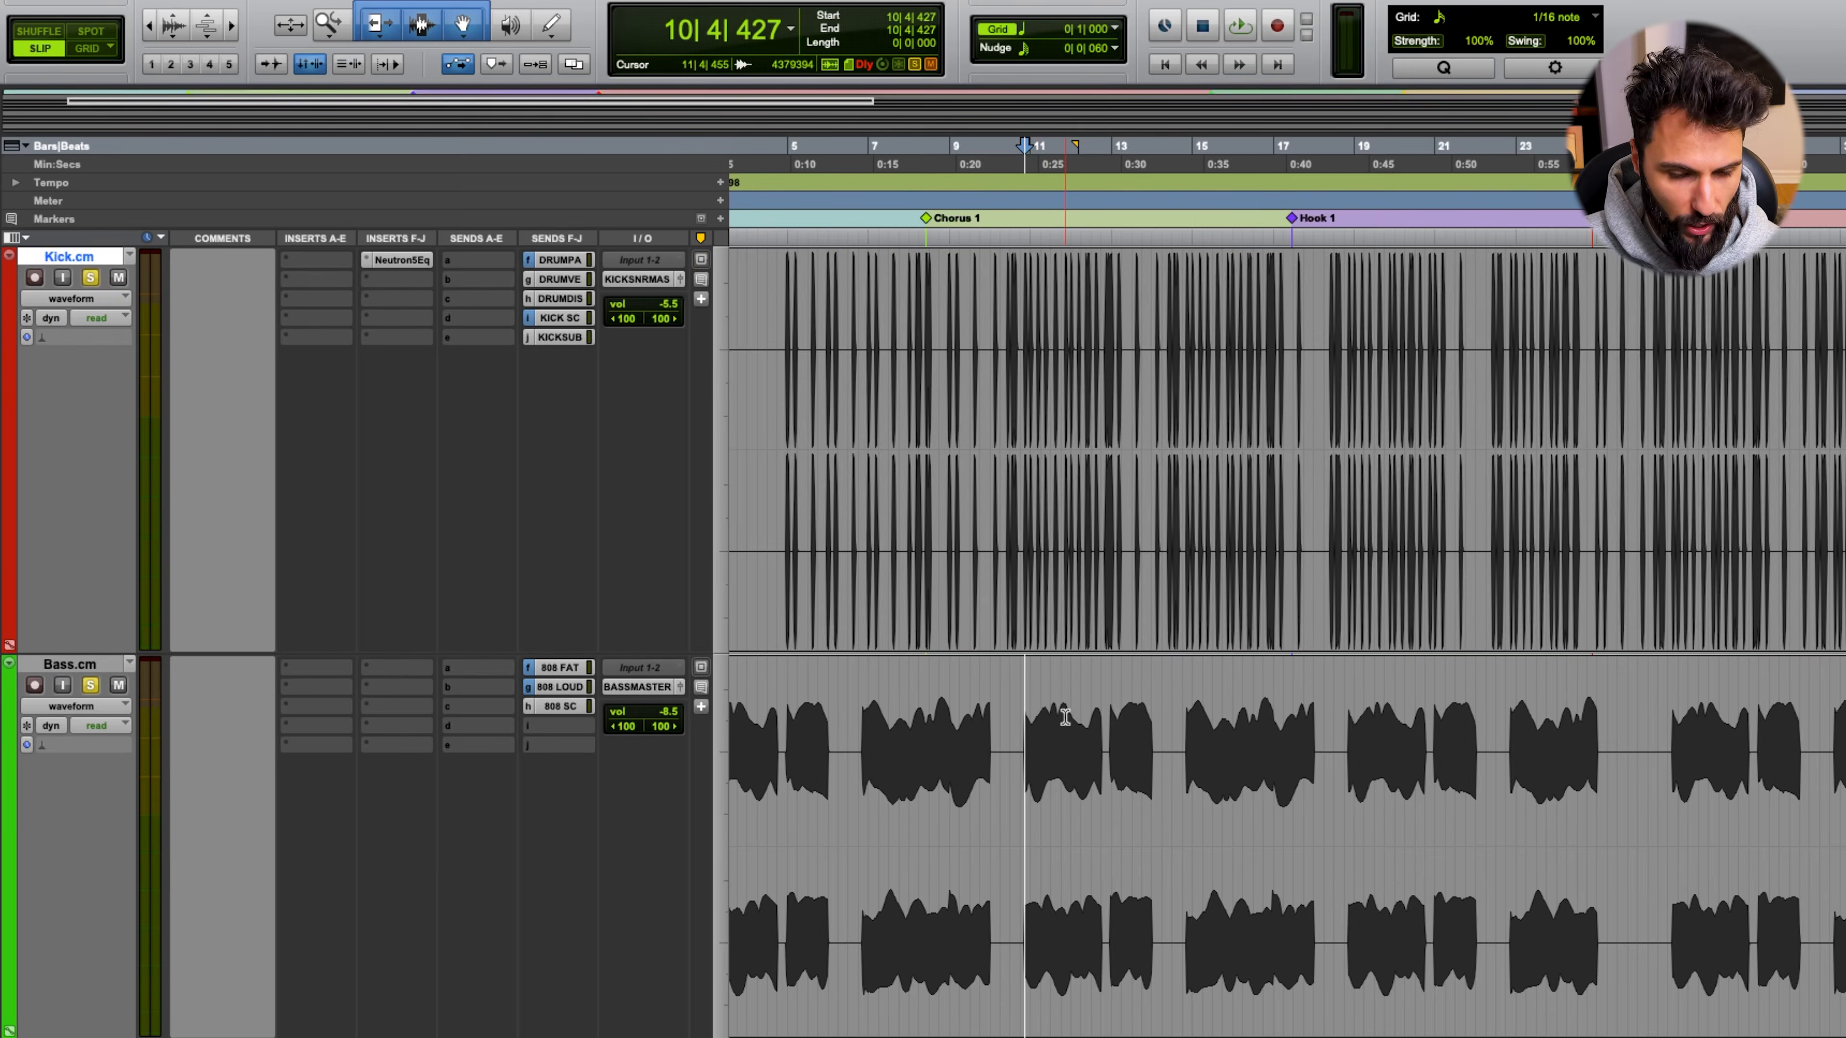
pyautogui.press('t')
pyautogui.press('t')
pyautogui.press('t')
pyautogui.hscroll(2, 1380, 731)
pyautogui.moveTo(1336, 716); pyautogui.dragTo(1357, 712)
pyautogui.doubleClick(1356, 711)
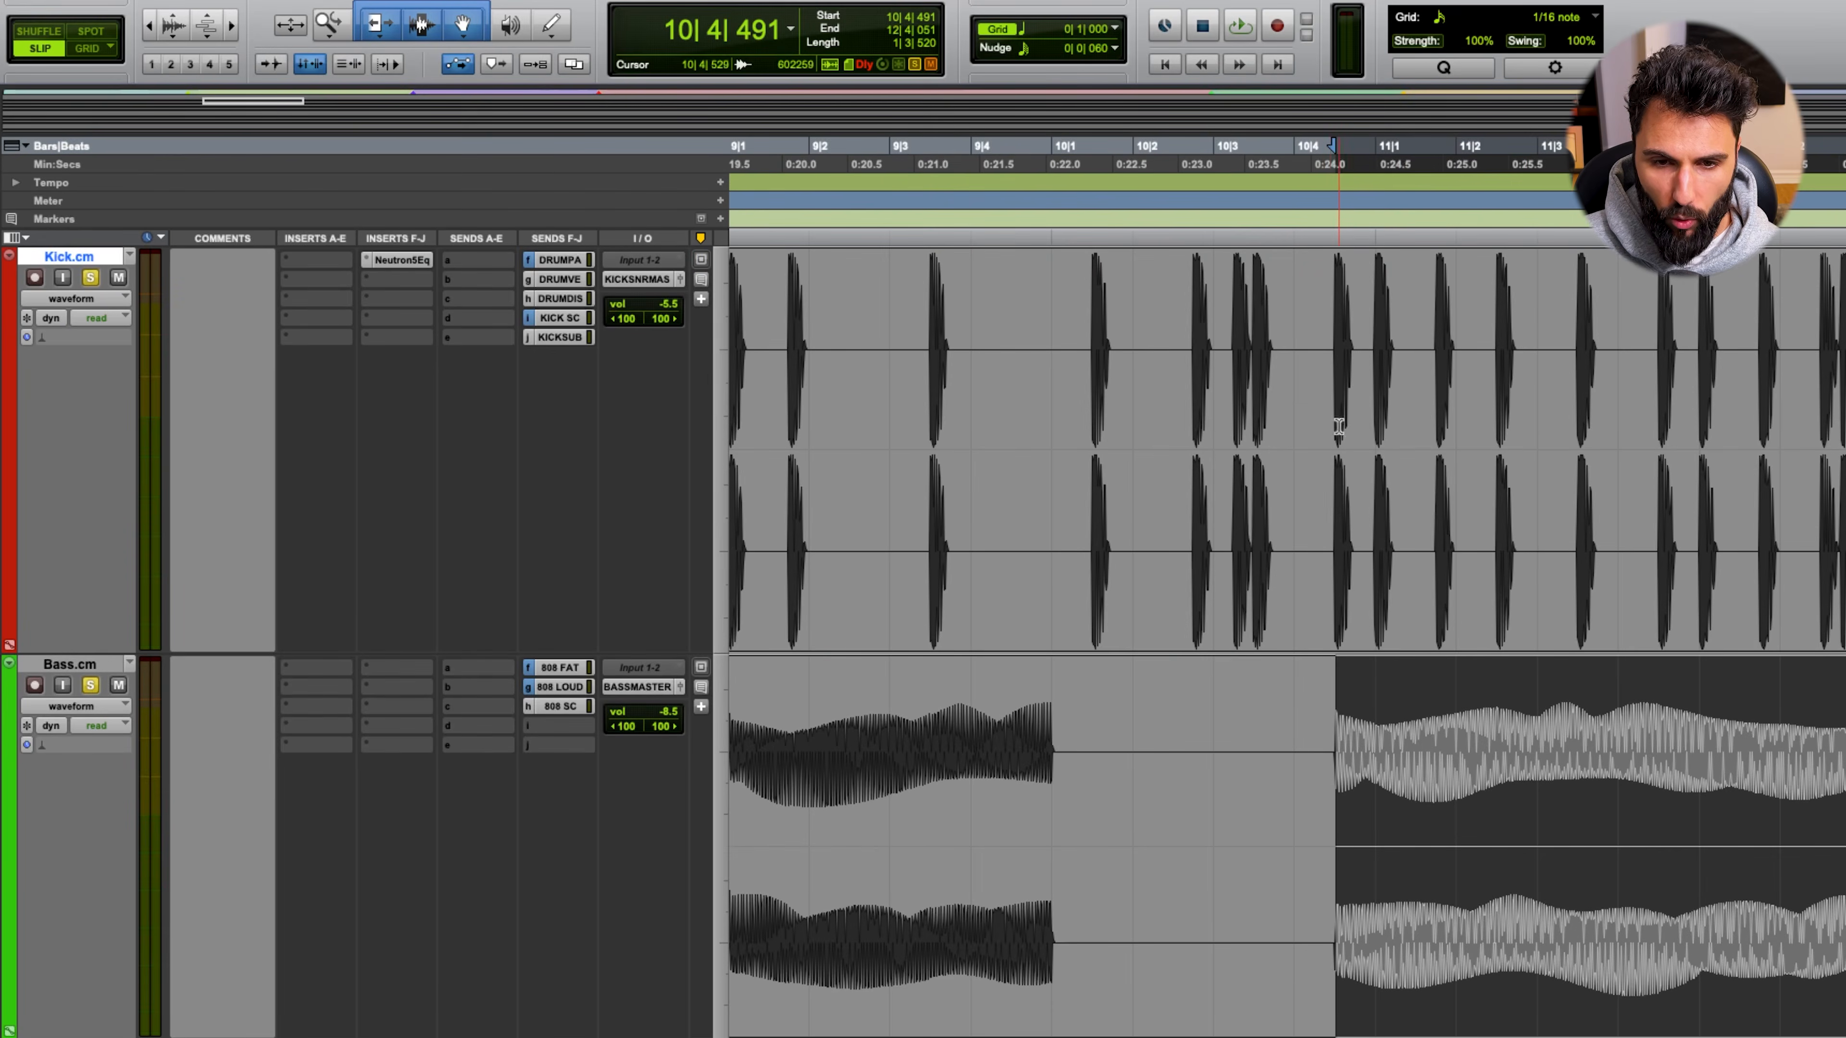
pyautogui.moveTo(1331, 377); pyautogui.dragTo(1444, 355)
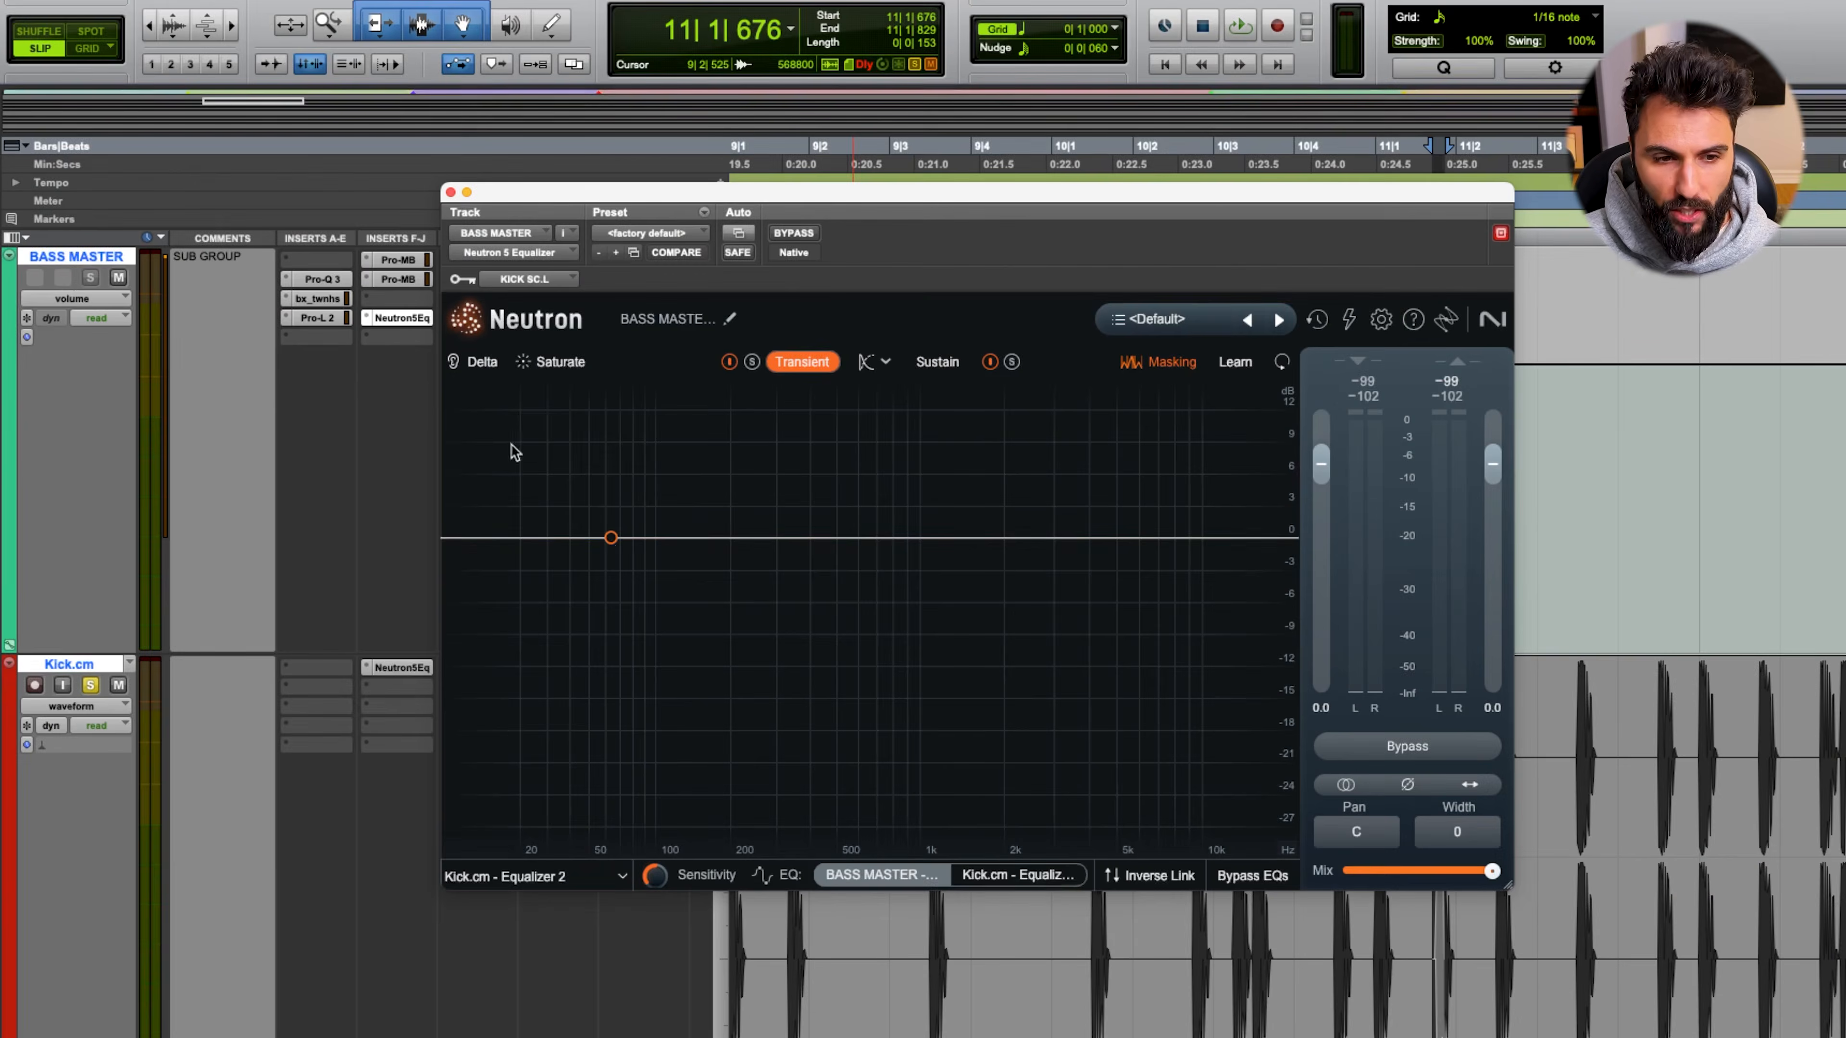
# Change the filter shape of the 64 Hz node on the bass equalizer's Transient curve to Band Shelf
pyautogui.click(610, 537)
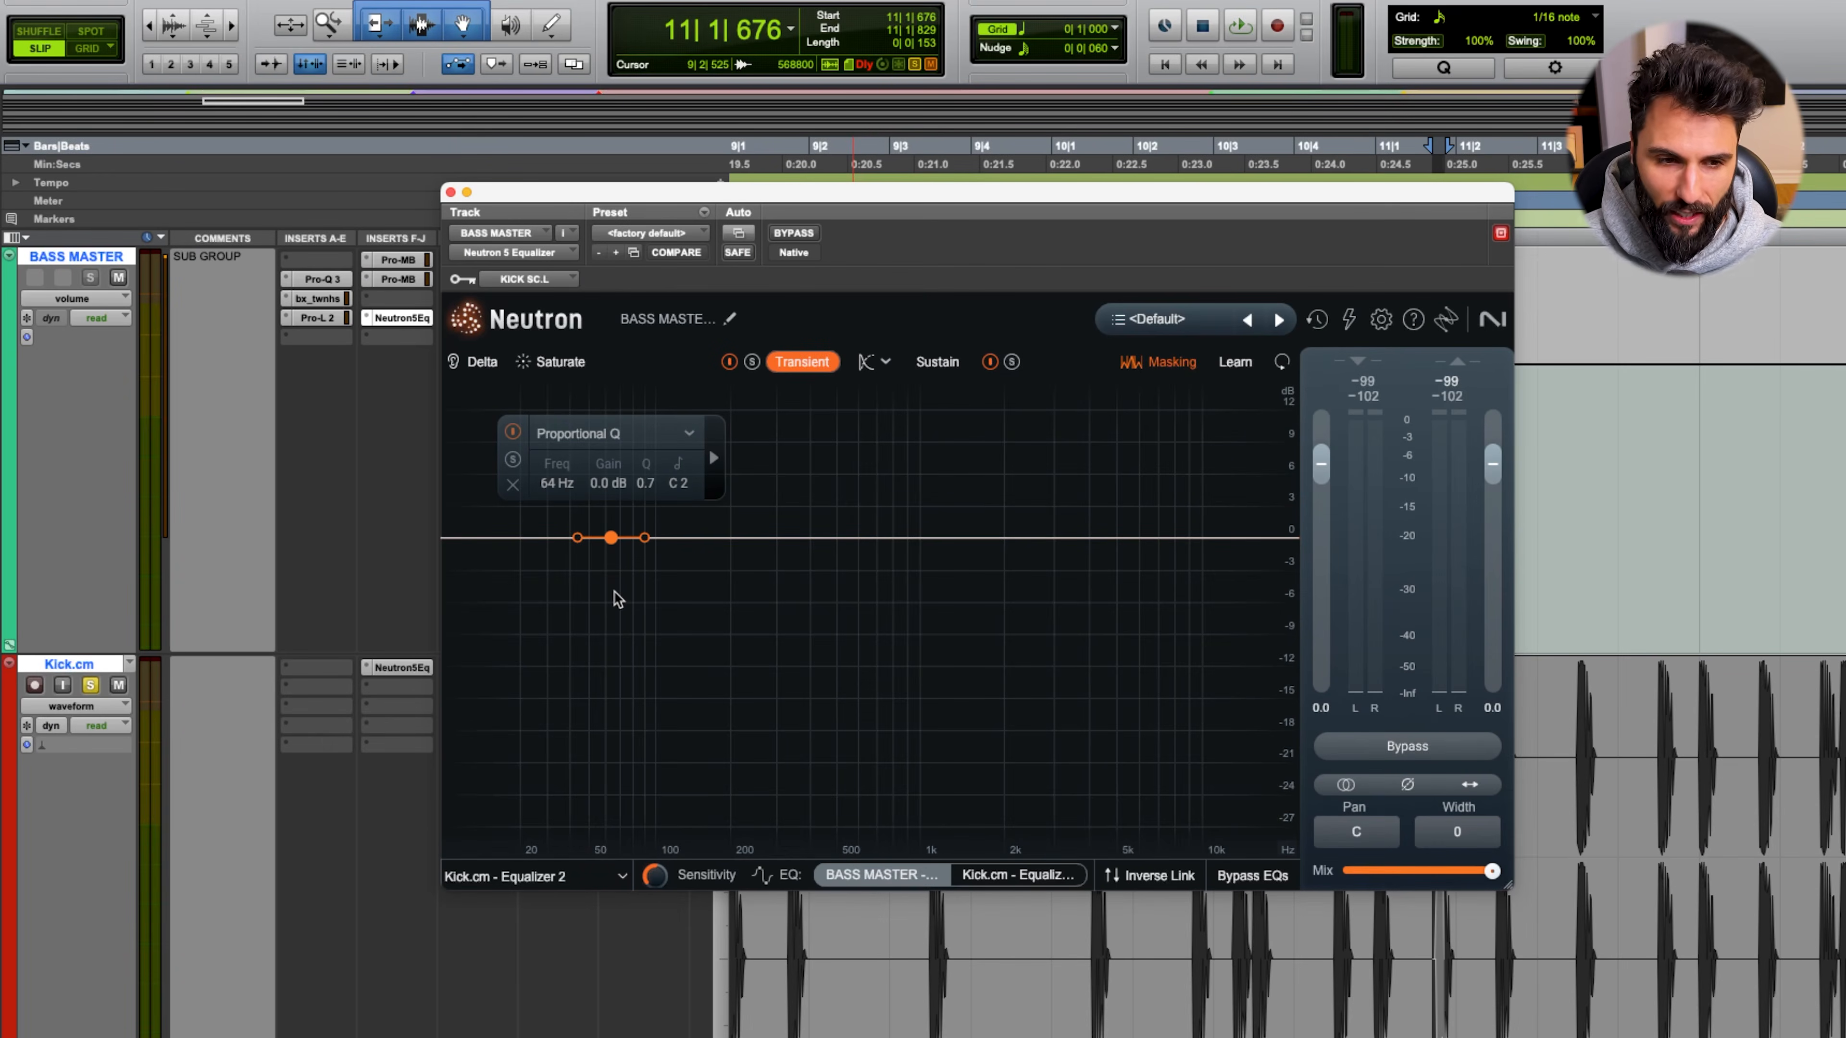
pyautogui.click(589, 434)
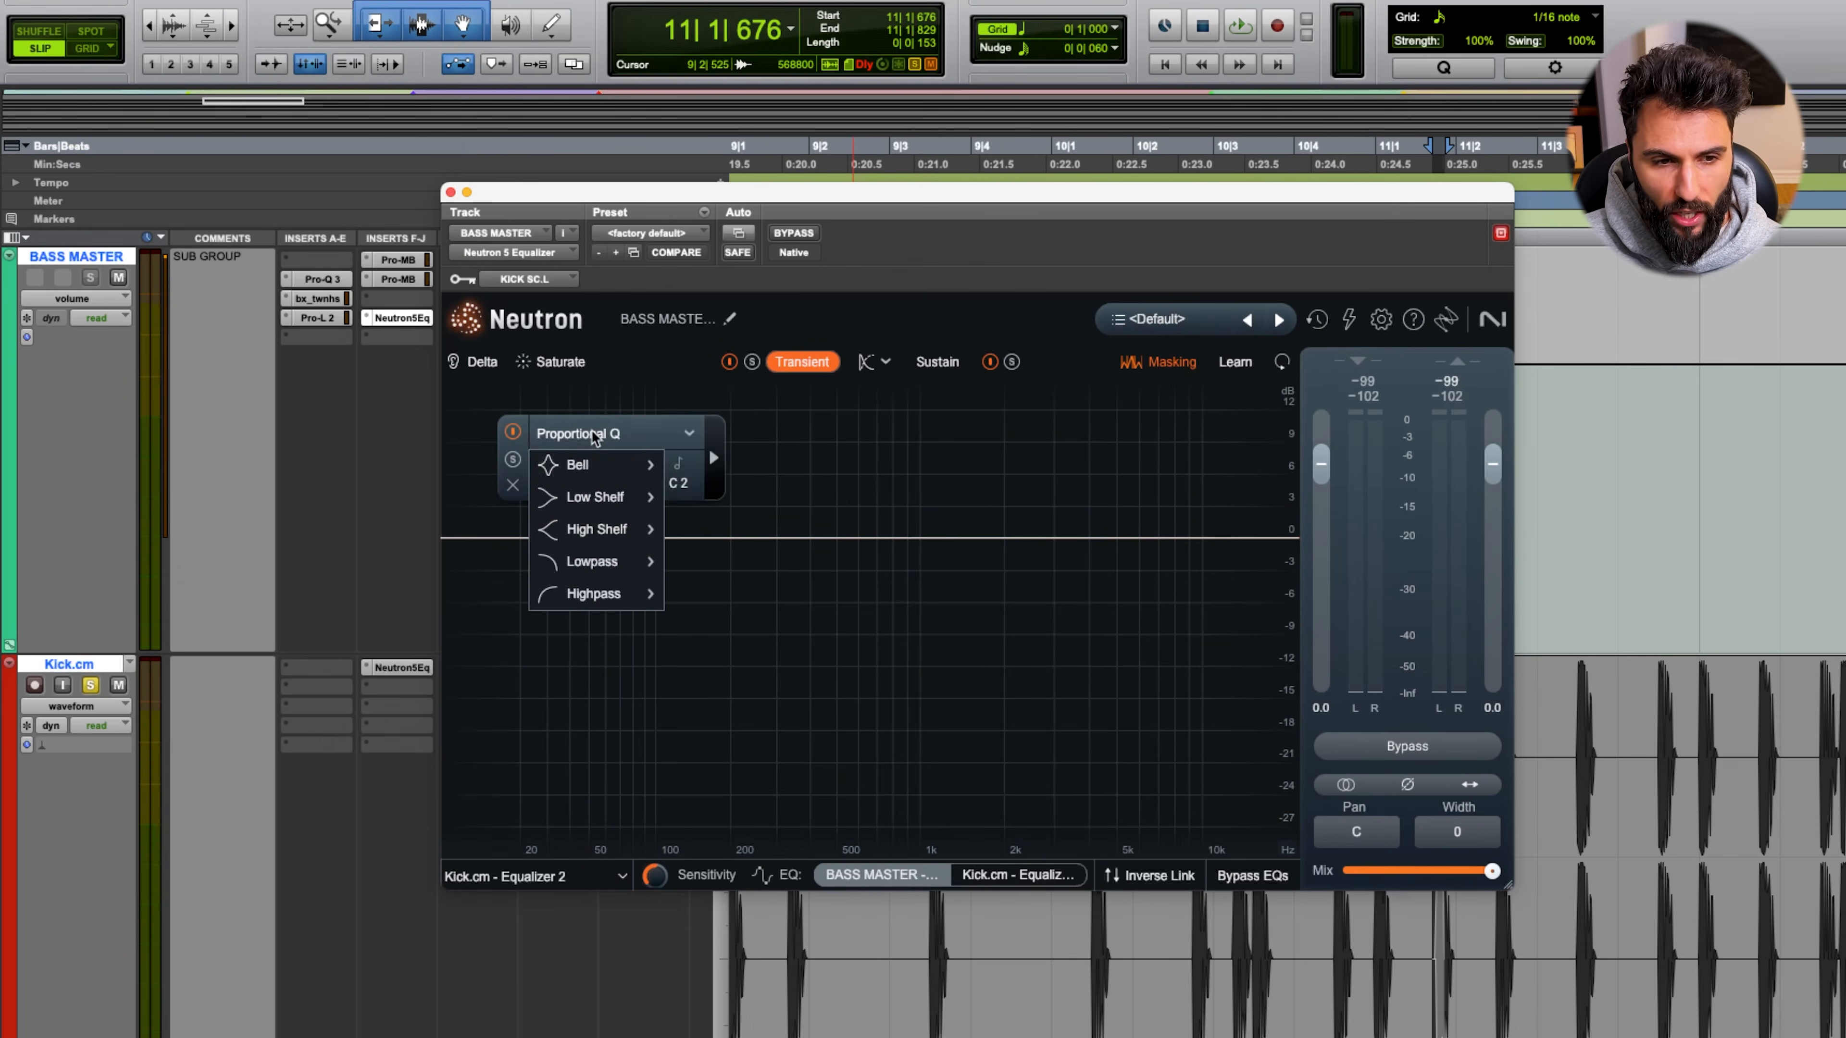
pyautogui.moveTo(599, 466)
pyautogui.click(741, 529)
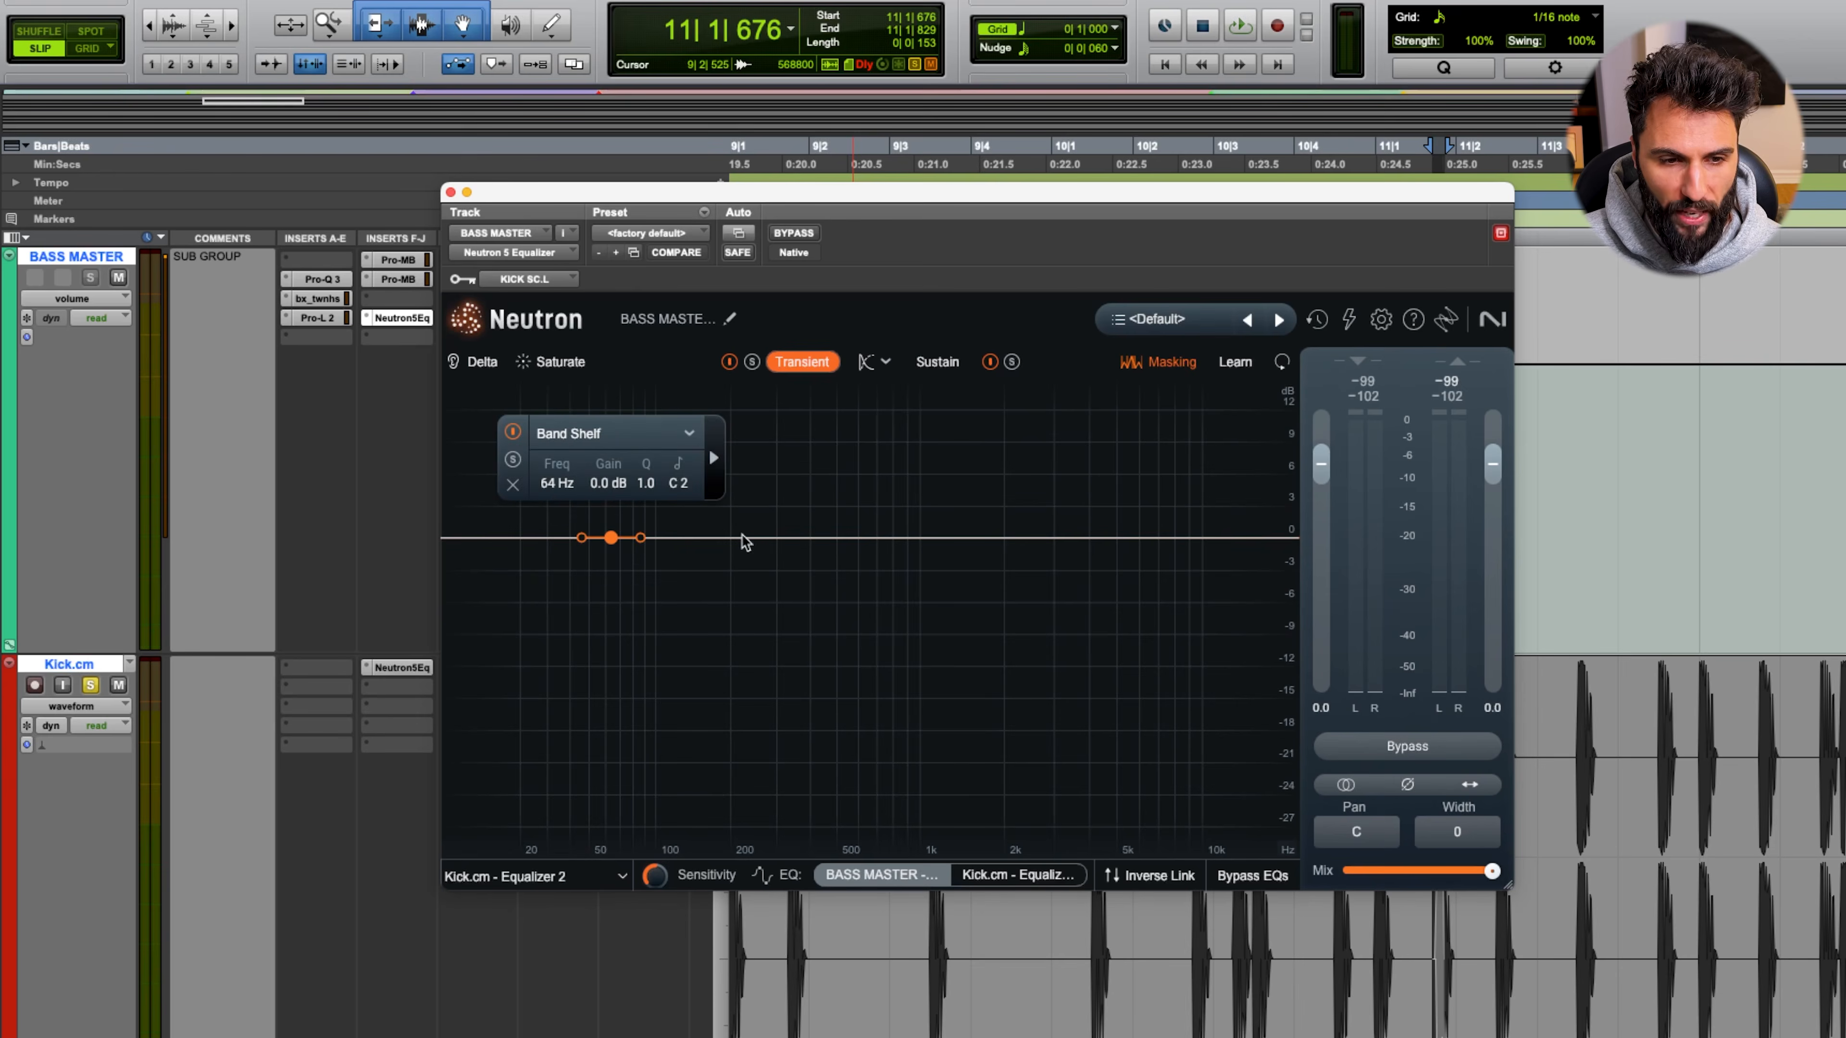
# Make the 64 Hz band dynamic, triggered by the external sidechain, with its threshold at -80.0
pyautogui.click(714, 460)
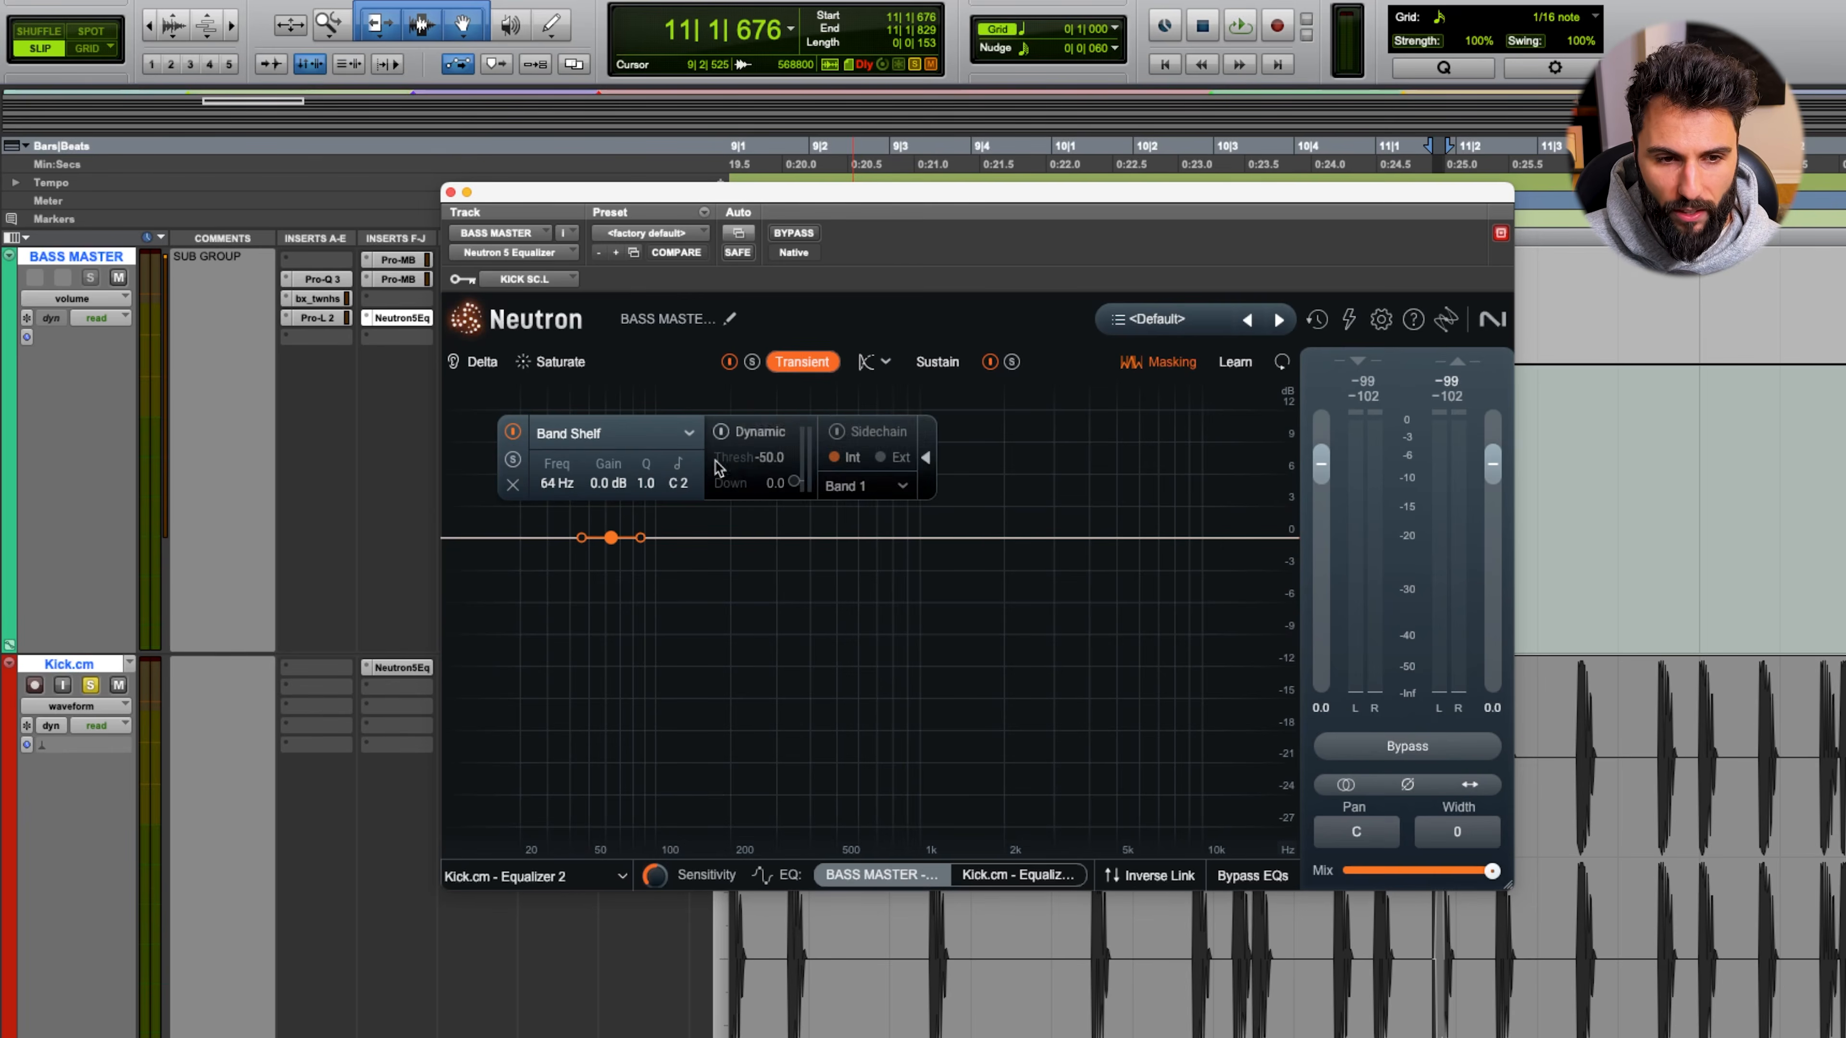
pyautogui.click(721, 433)
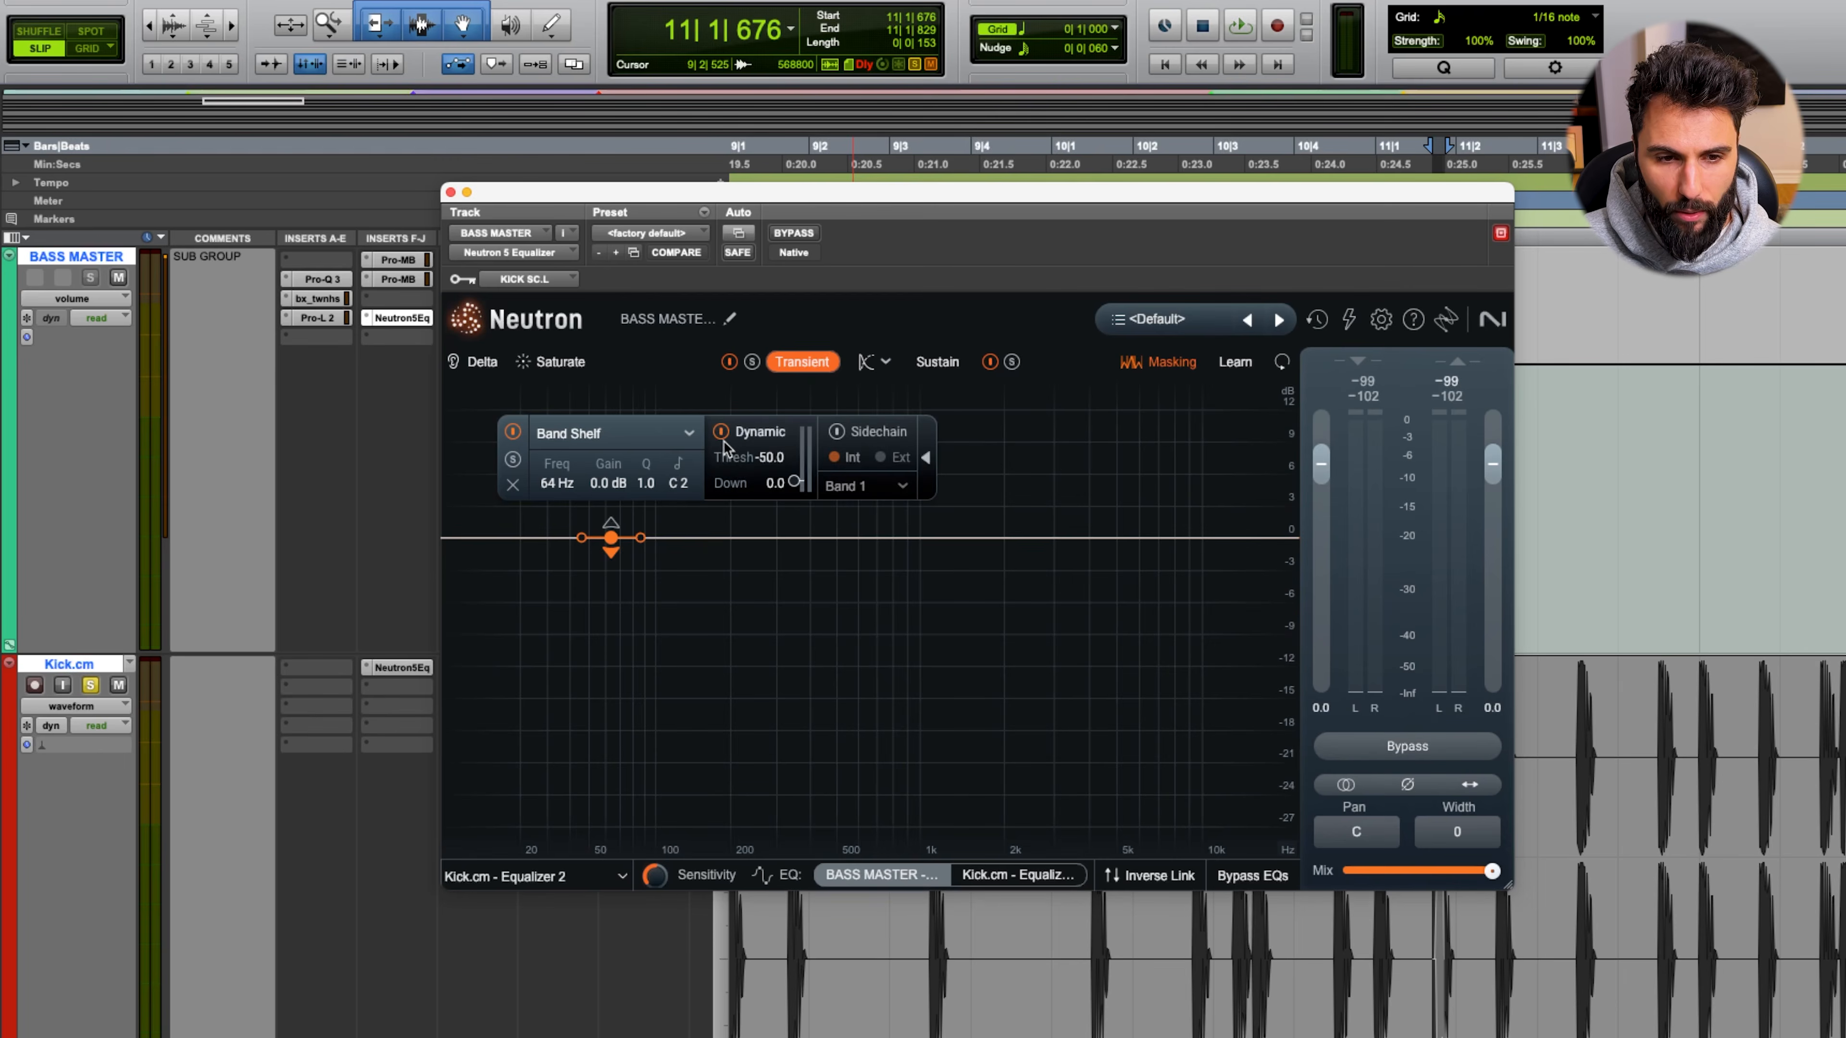
pyautogui.click(837, 432)
pyautogui.click(882, 457)
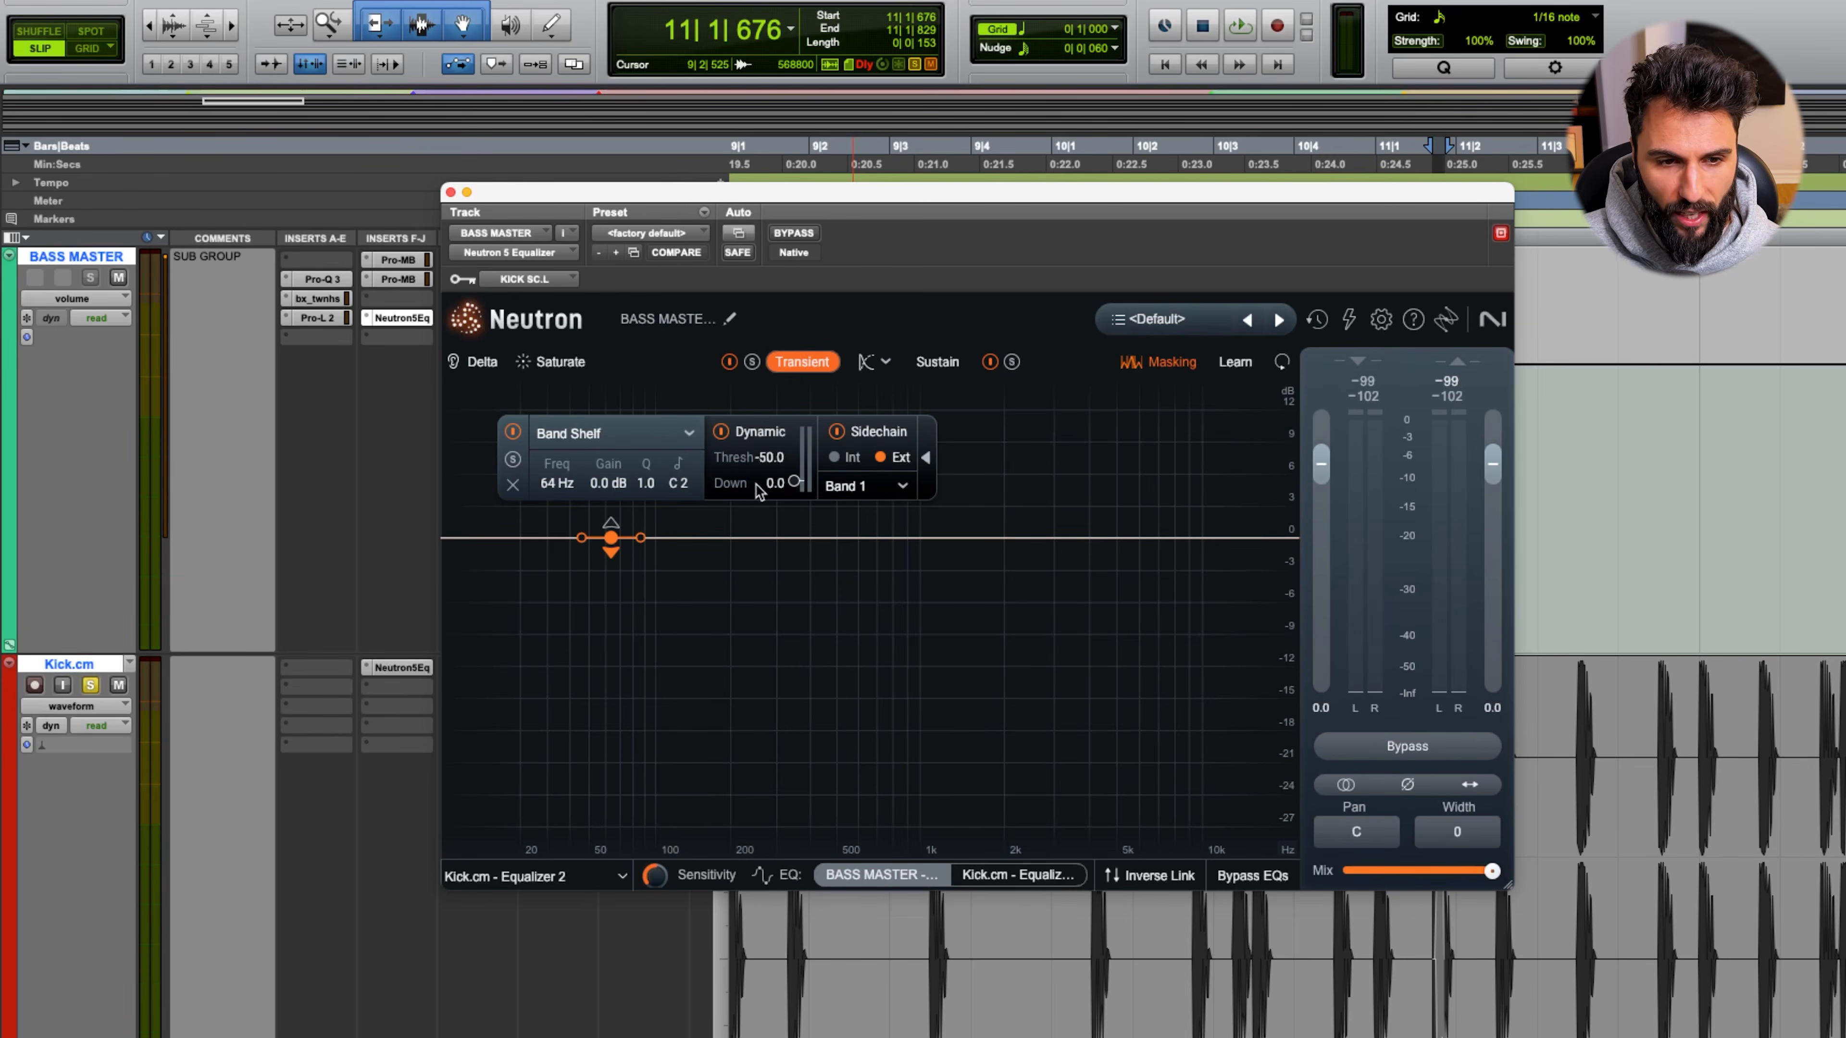
pyautogui.moveTo(806, 469); pyautogui.dragTo(799, 502)
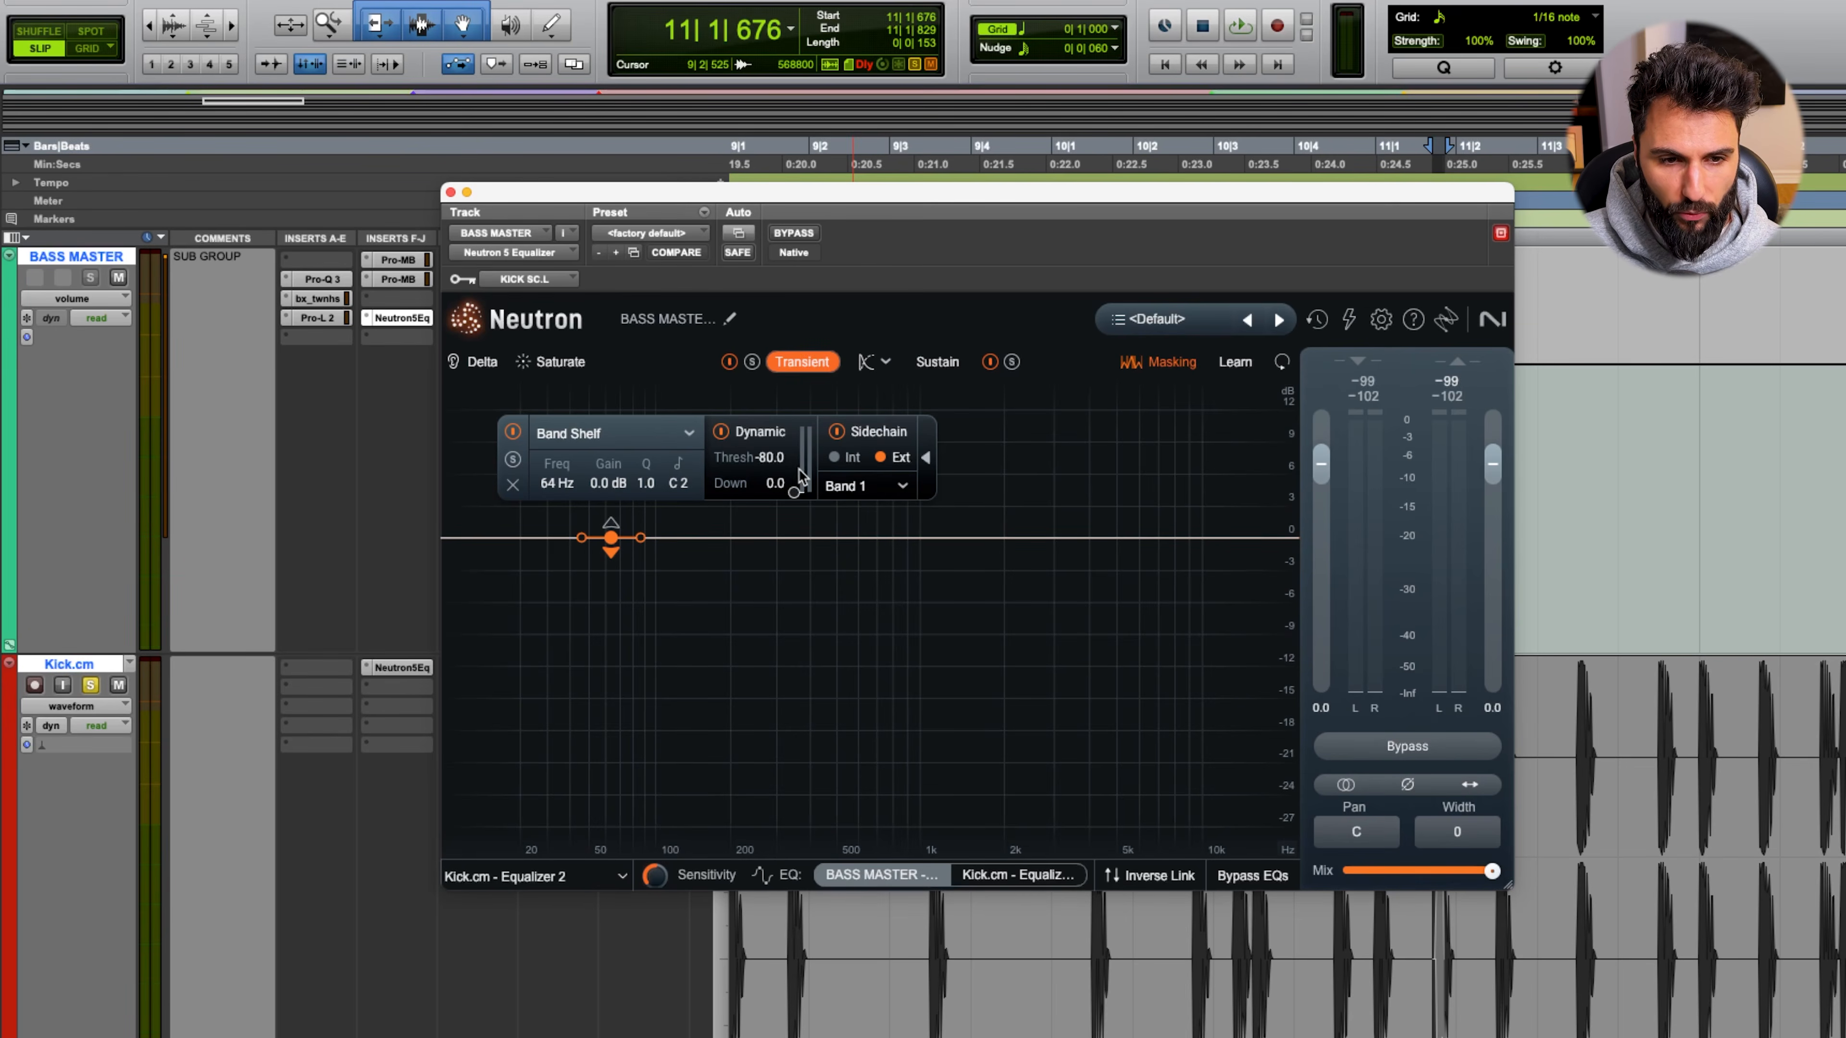
# Set the 64 Hz band's gain to -3.1 dB and its Q to 0.3 while playing back the chorus
pyautogui.moveTo(611, 482); pyautogui.dragTo(609, 500)
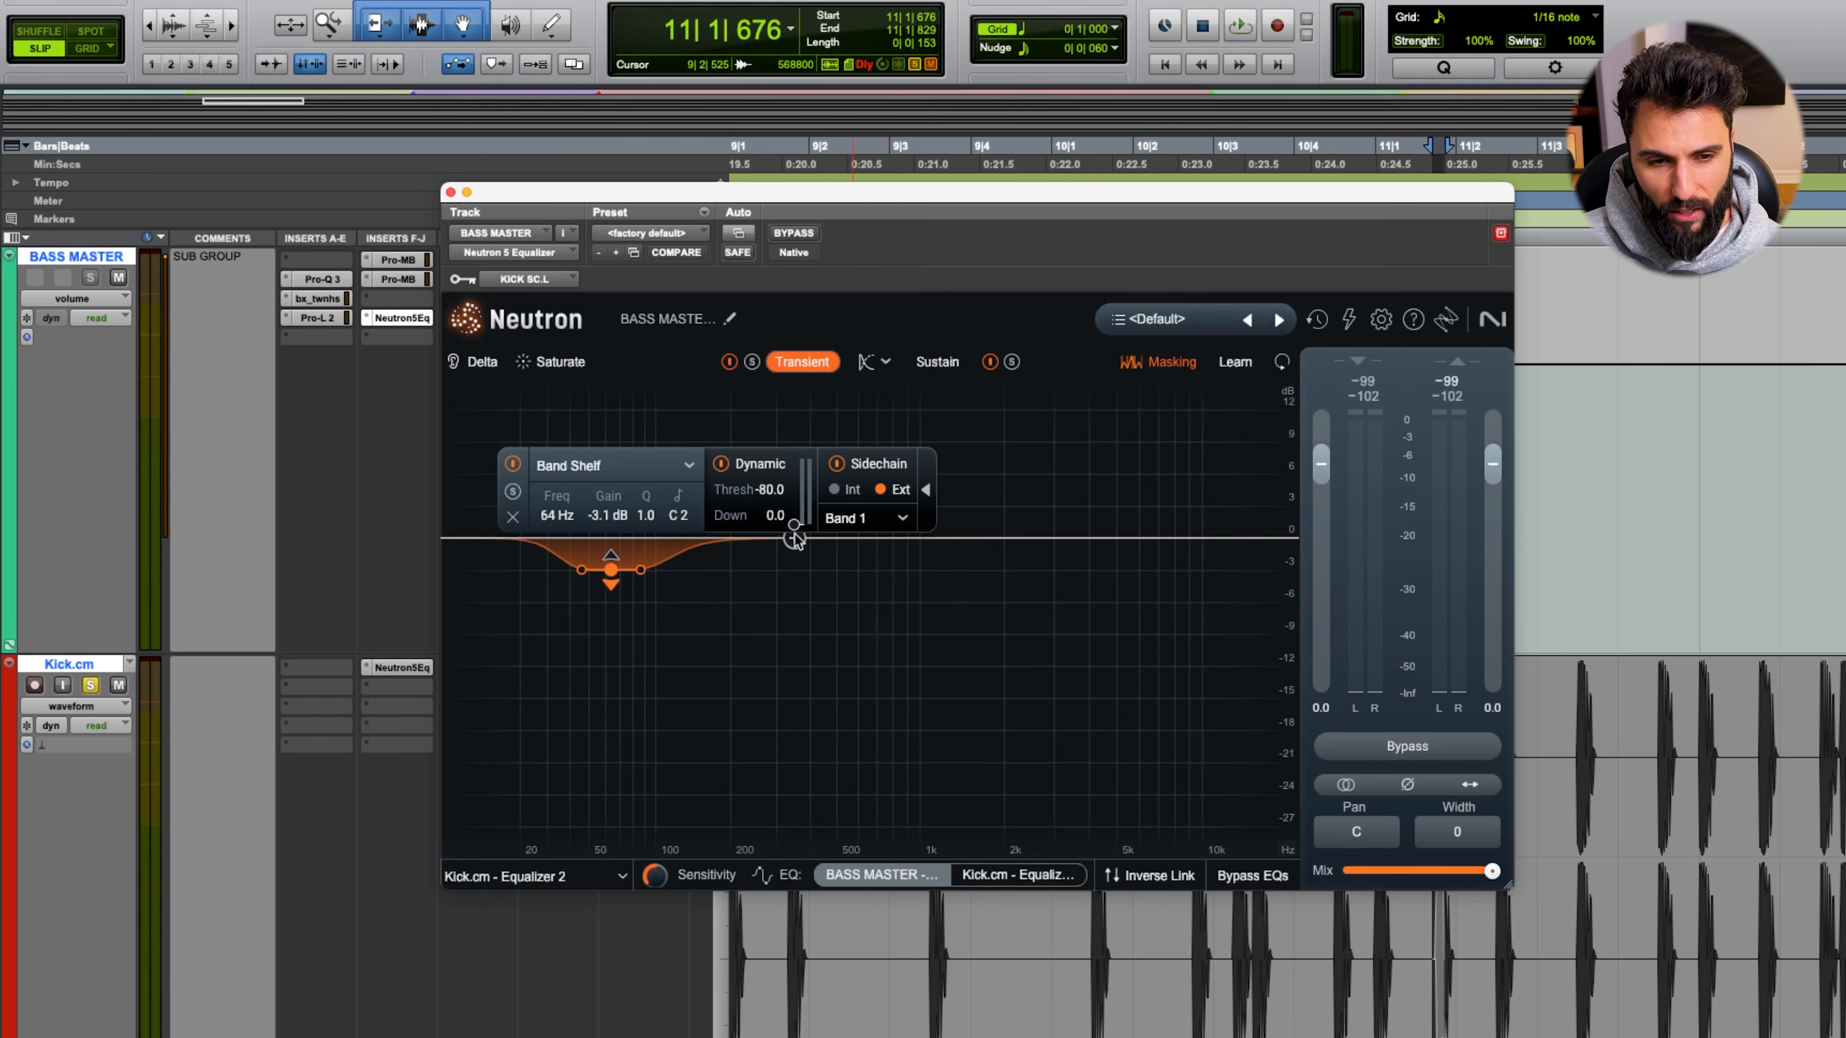
pyautogui.press('space')
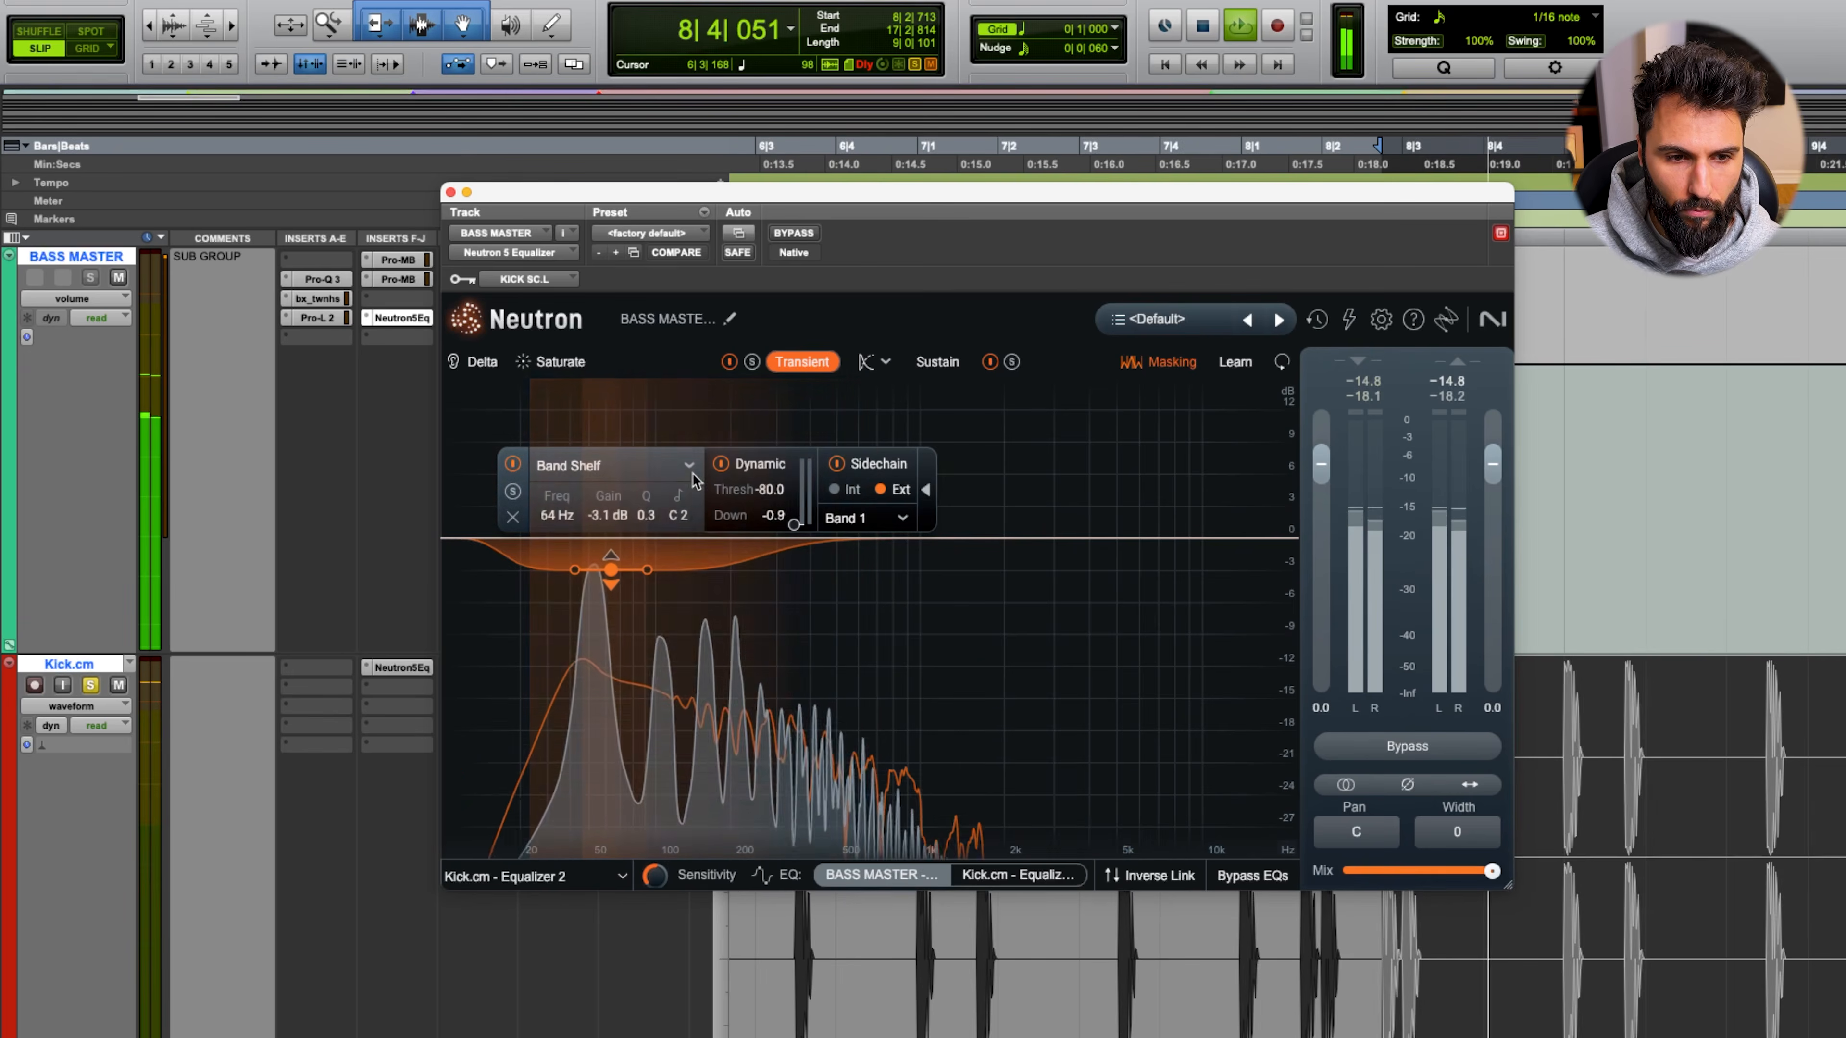
pyautogui.moveTo(646, 511); pyautogui.dragTo(646, 521)
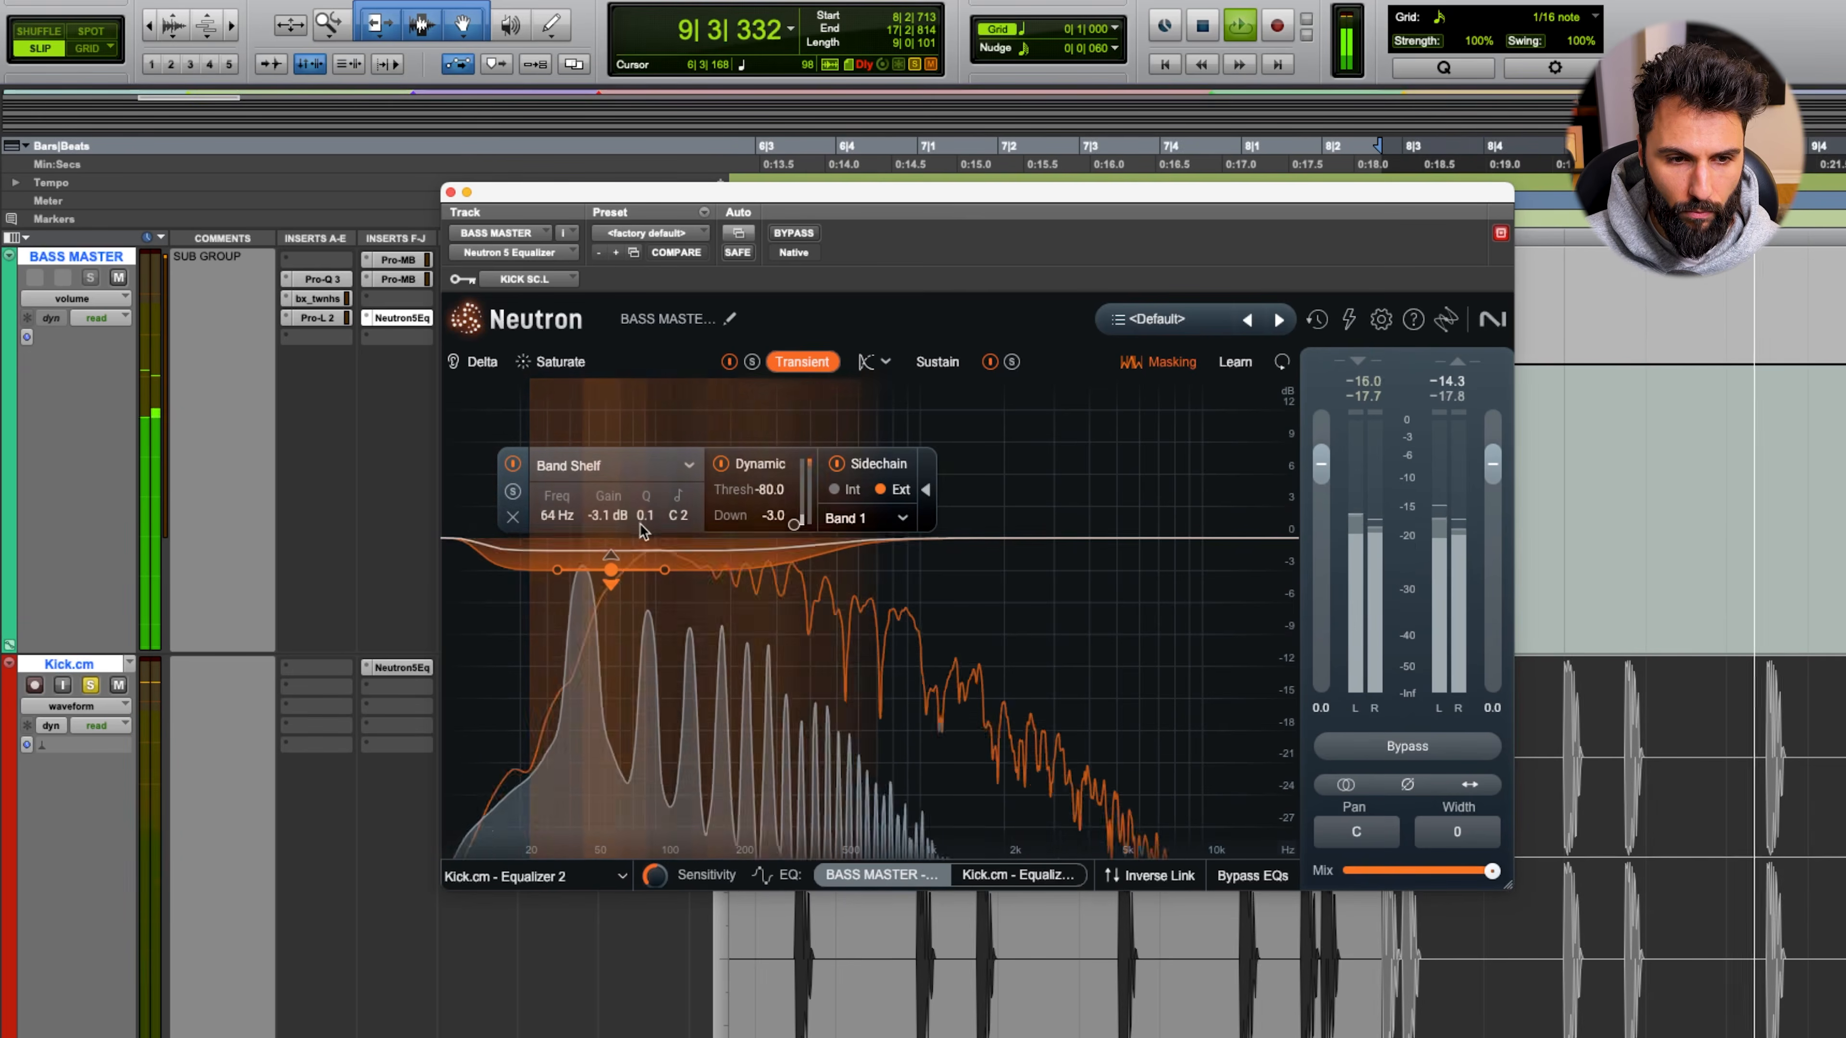
pyautogui.scroll(2, 646, 520)
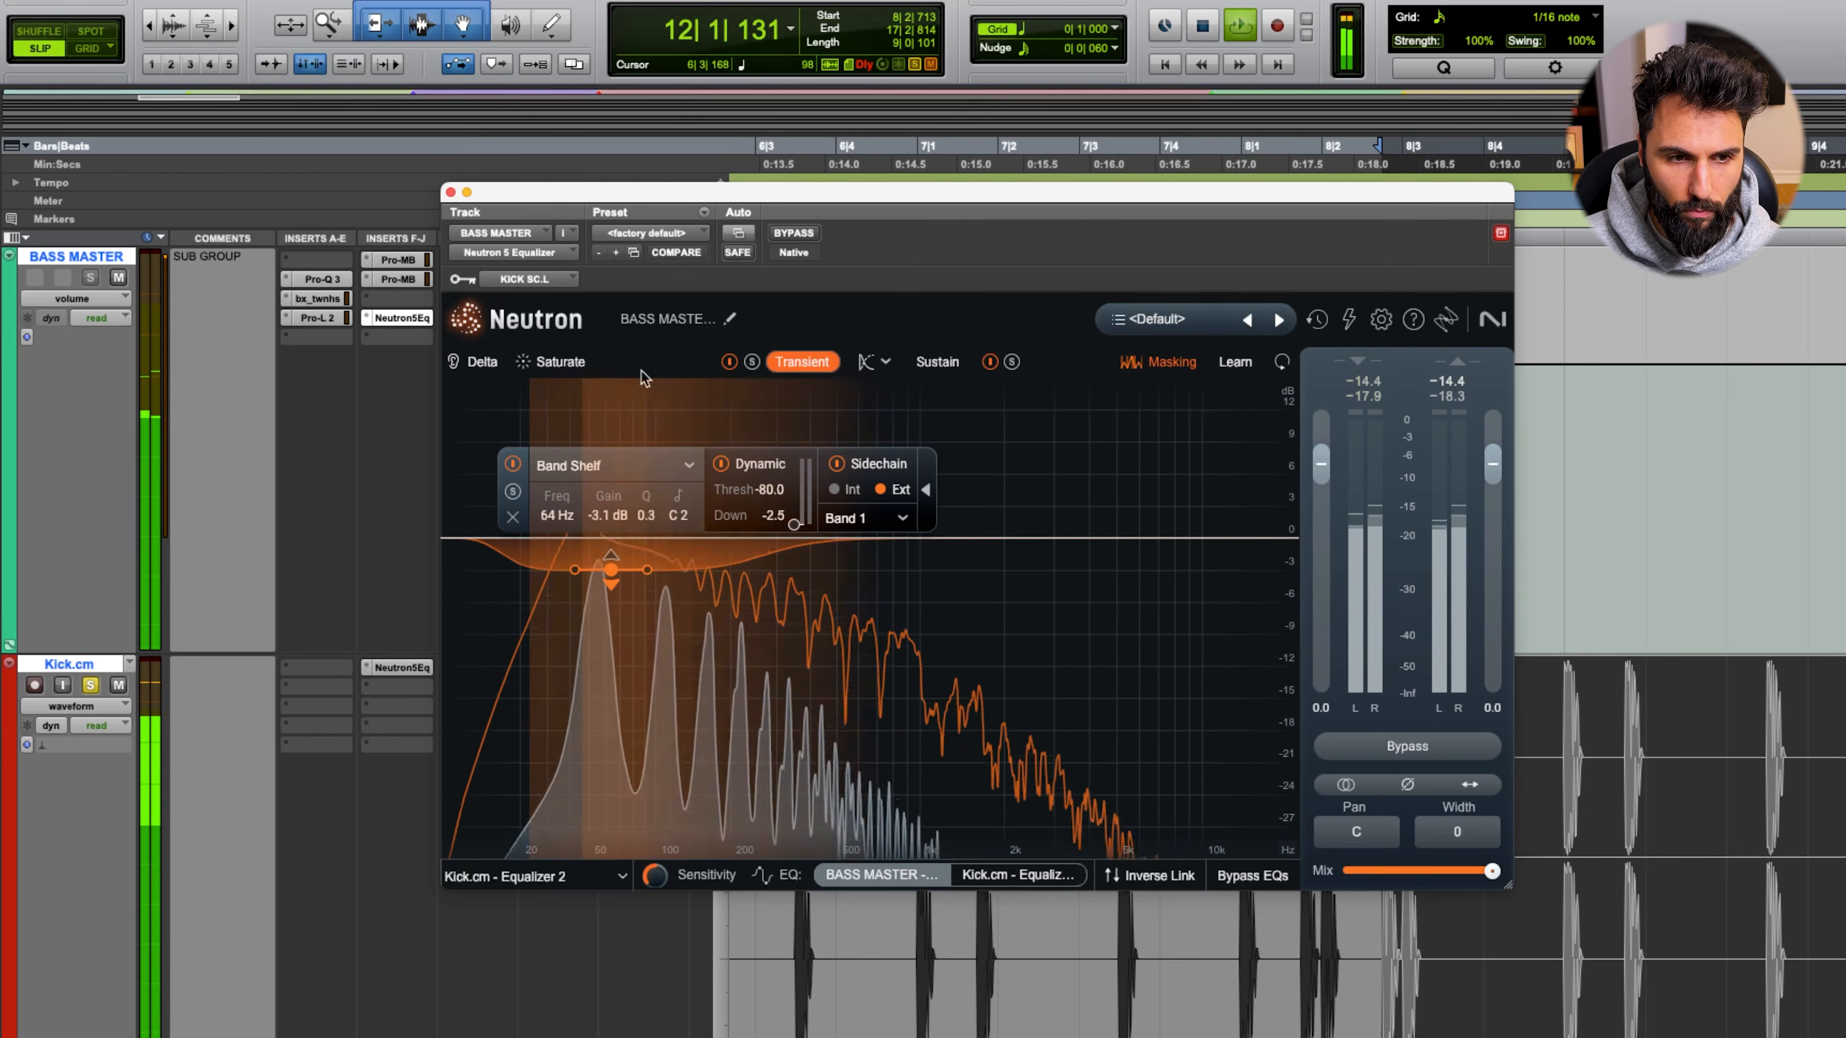
# Compare the kick and bass playback with the BASS MASTER equalizer bypassed and active, and stop playback
pyautogui.click(794, 233)
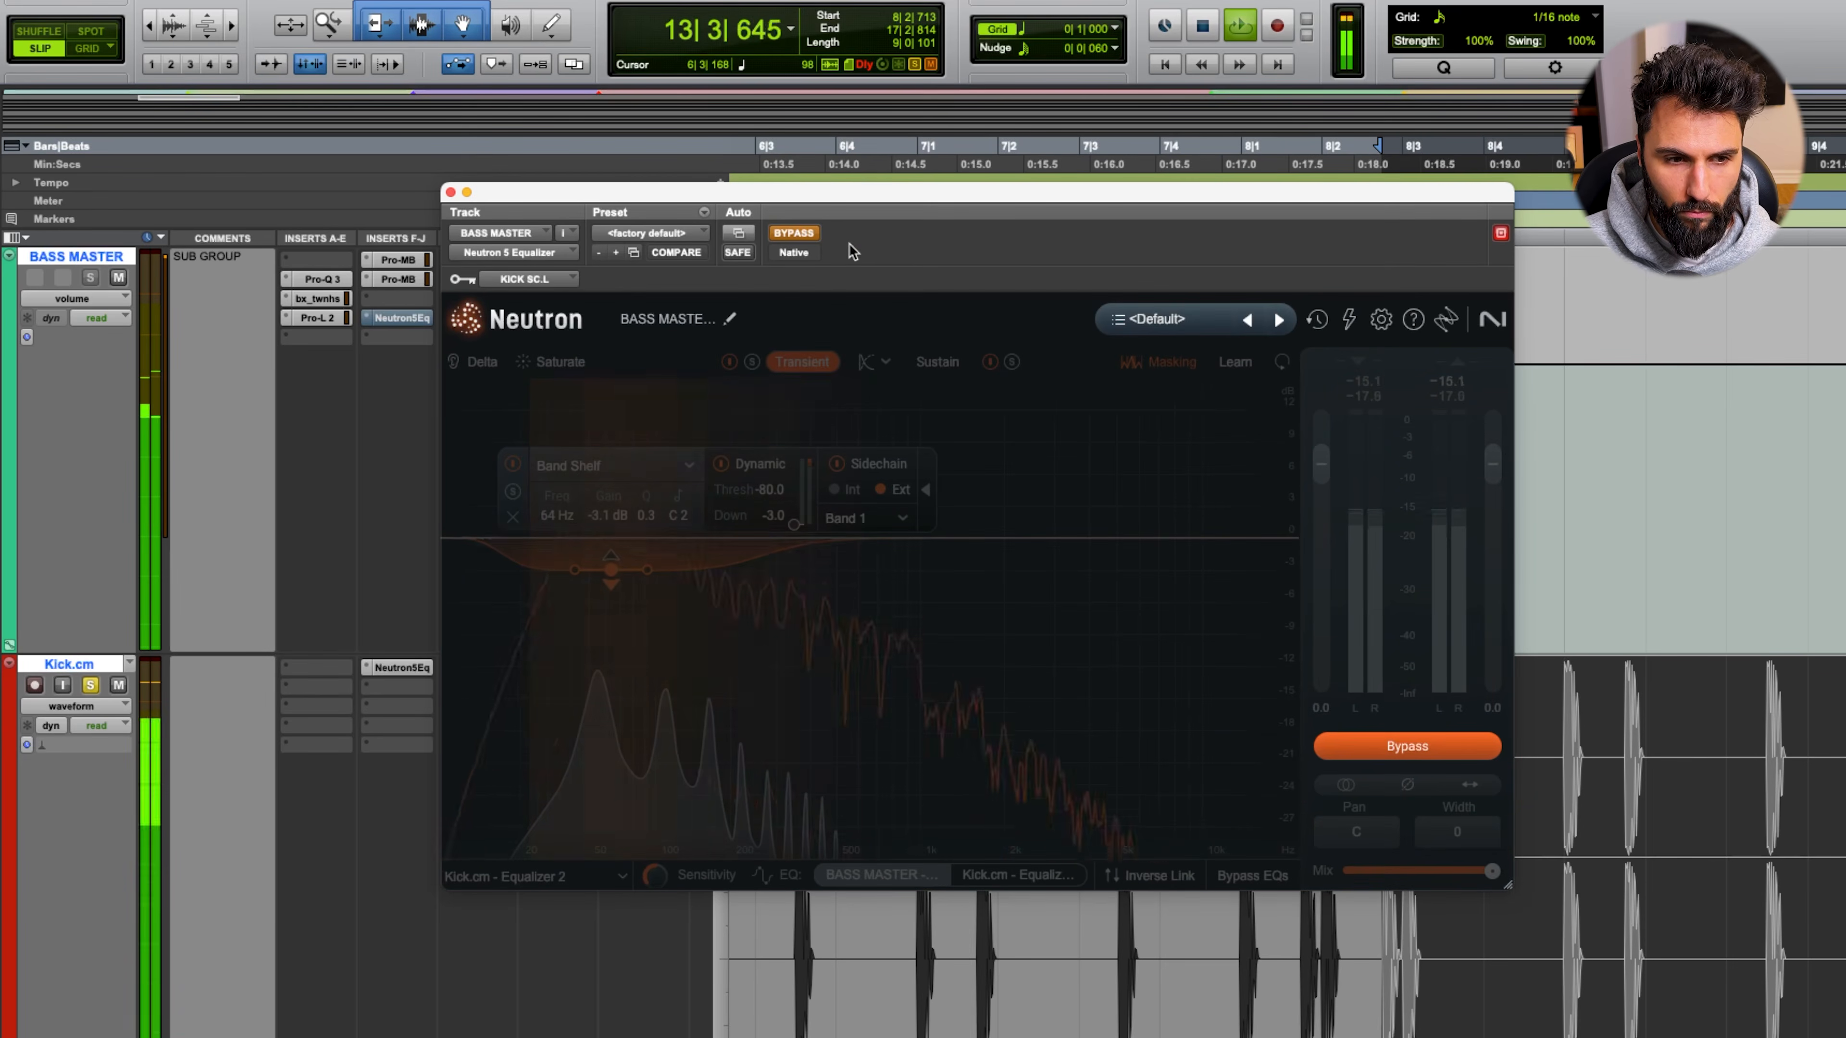
pyautogui.click(805, 233)
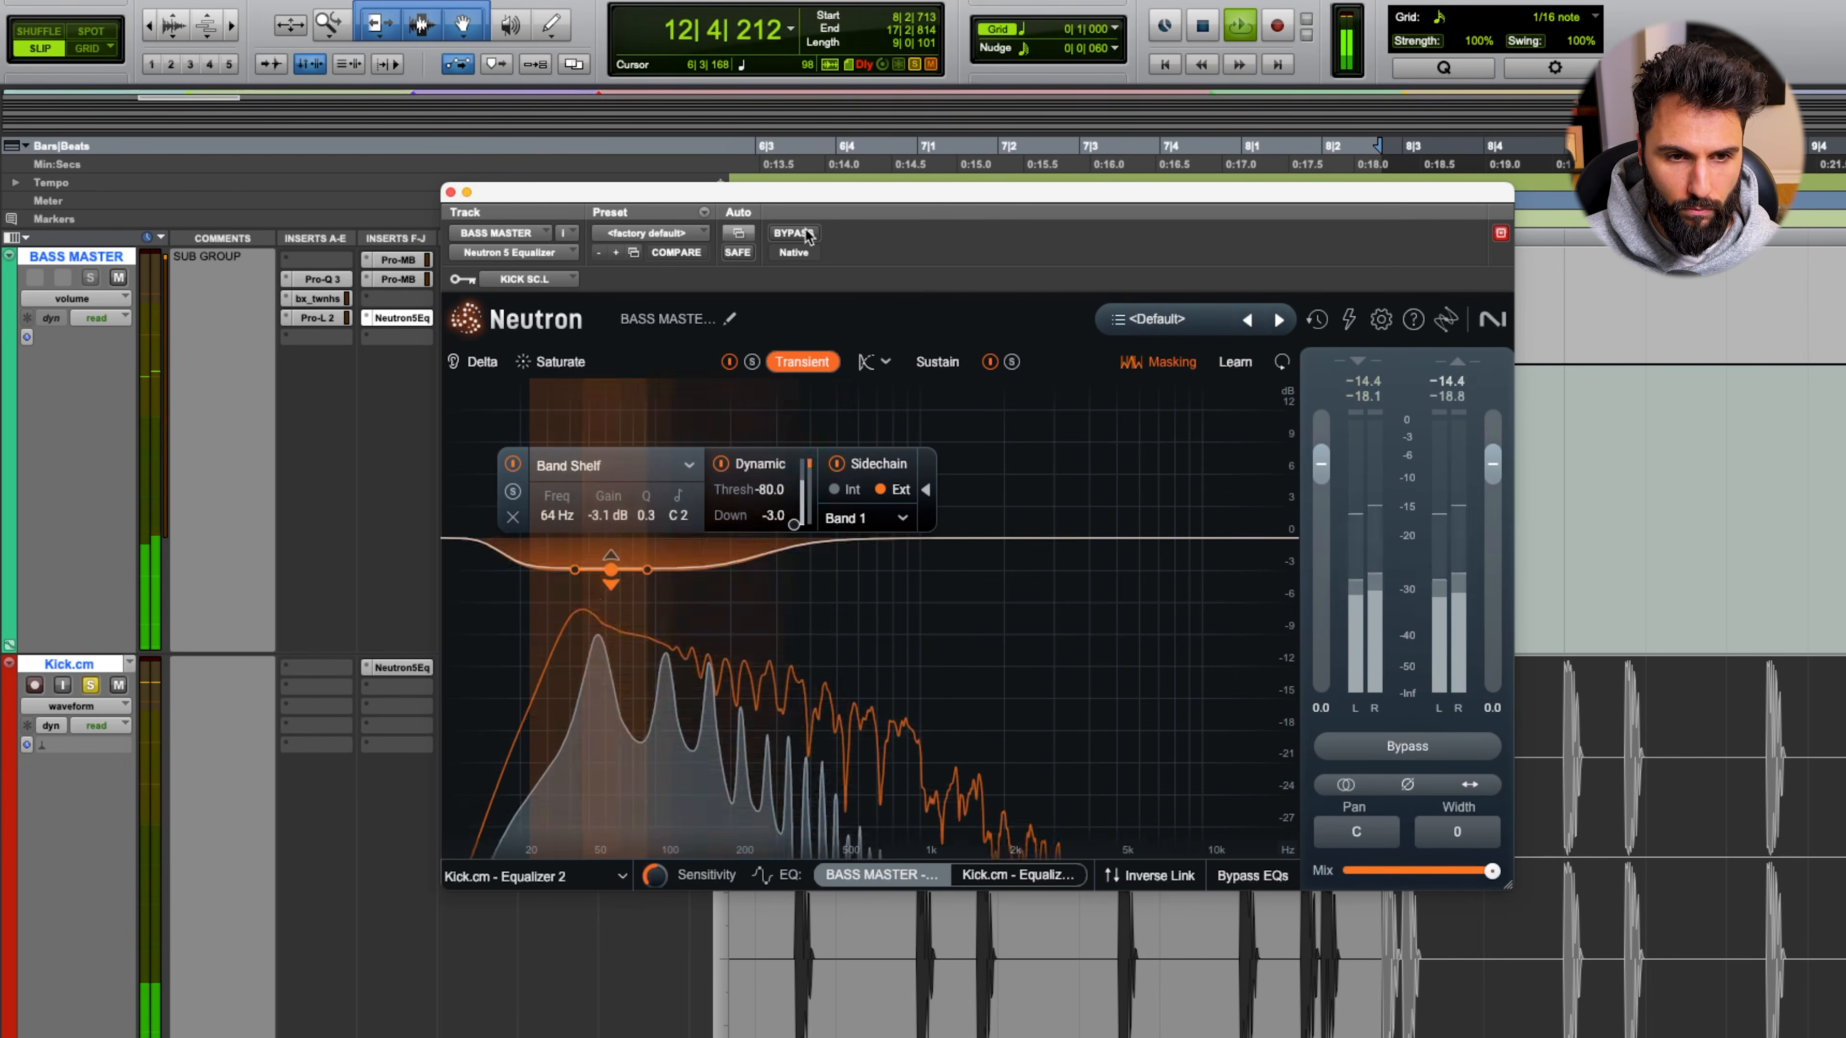
pyautogui.press('space')
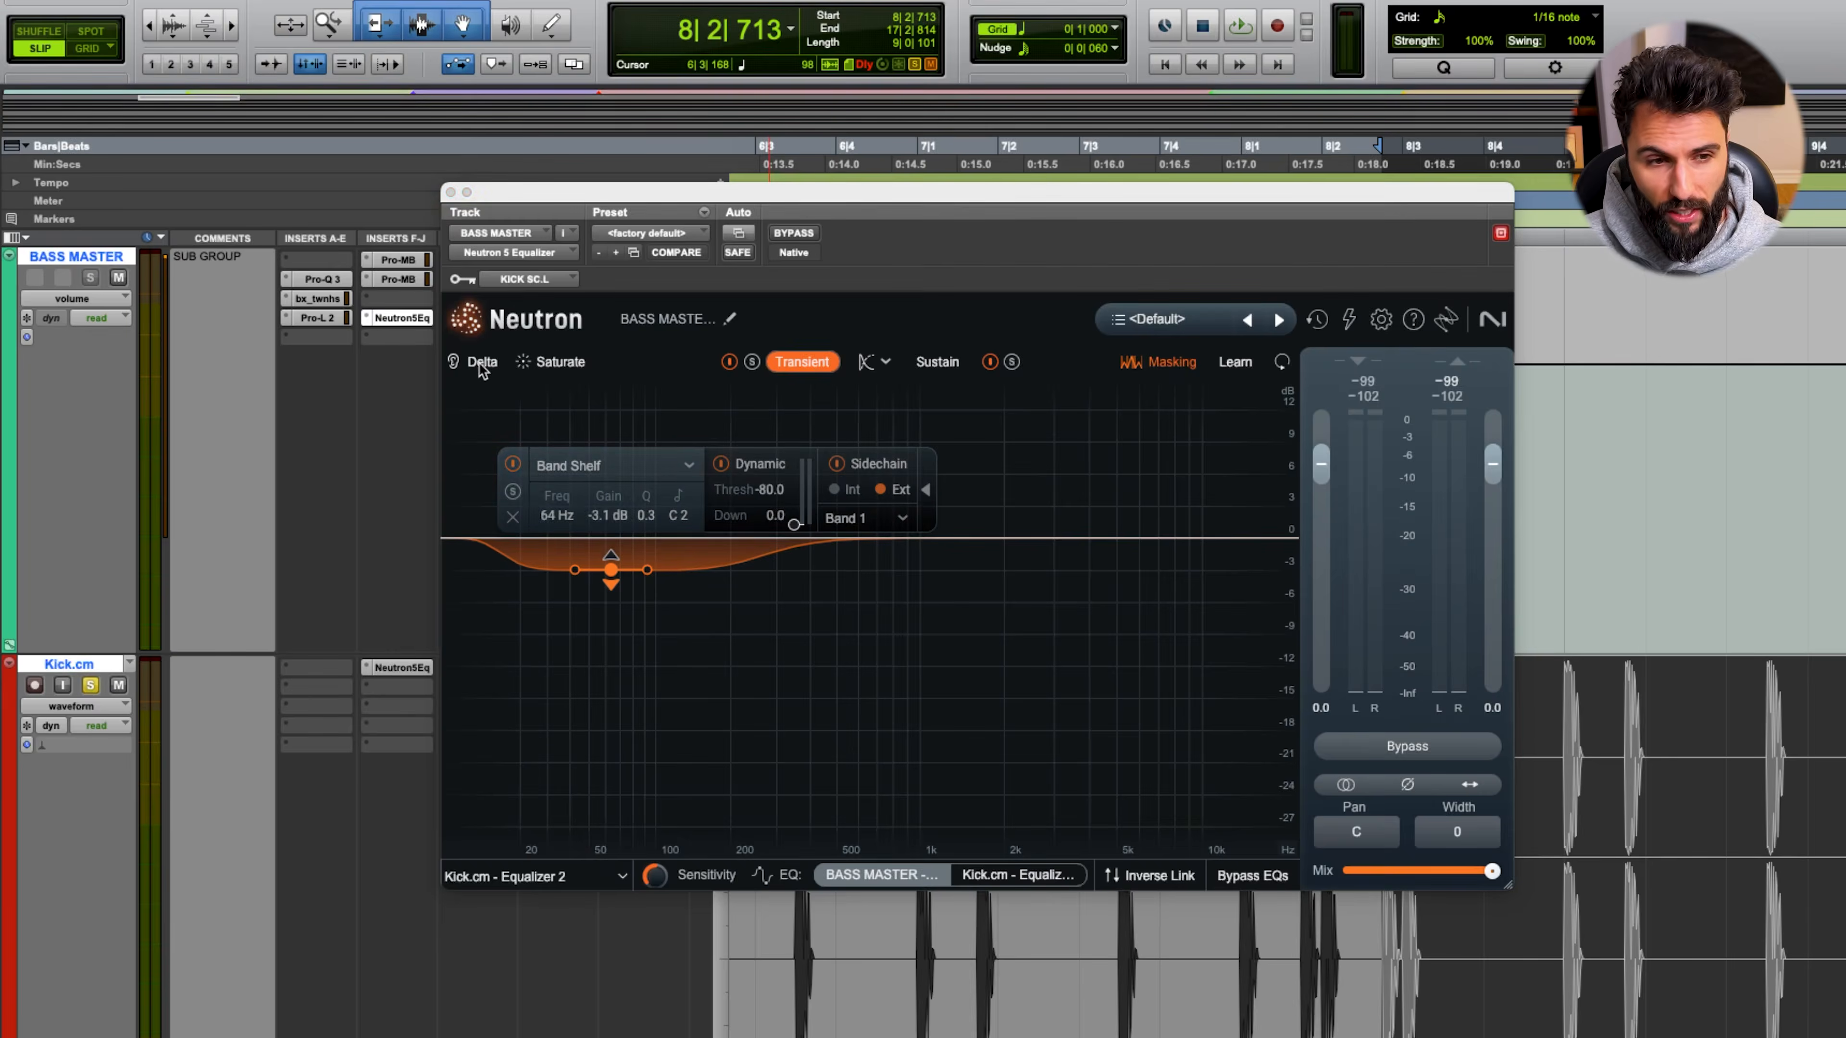
# Audition only the processed difference of the bass equalizer with Delta monitoring during playback
pyautogui.click(476, 361)
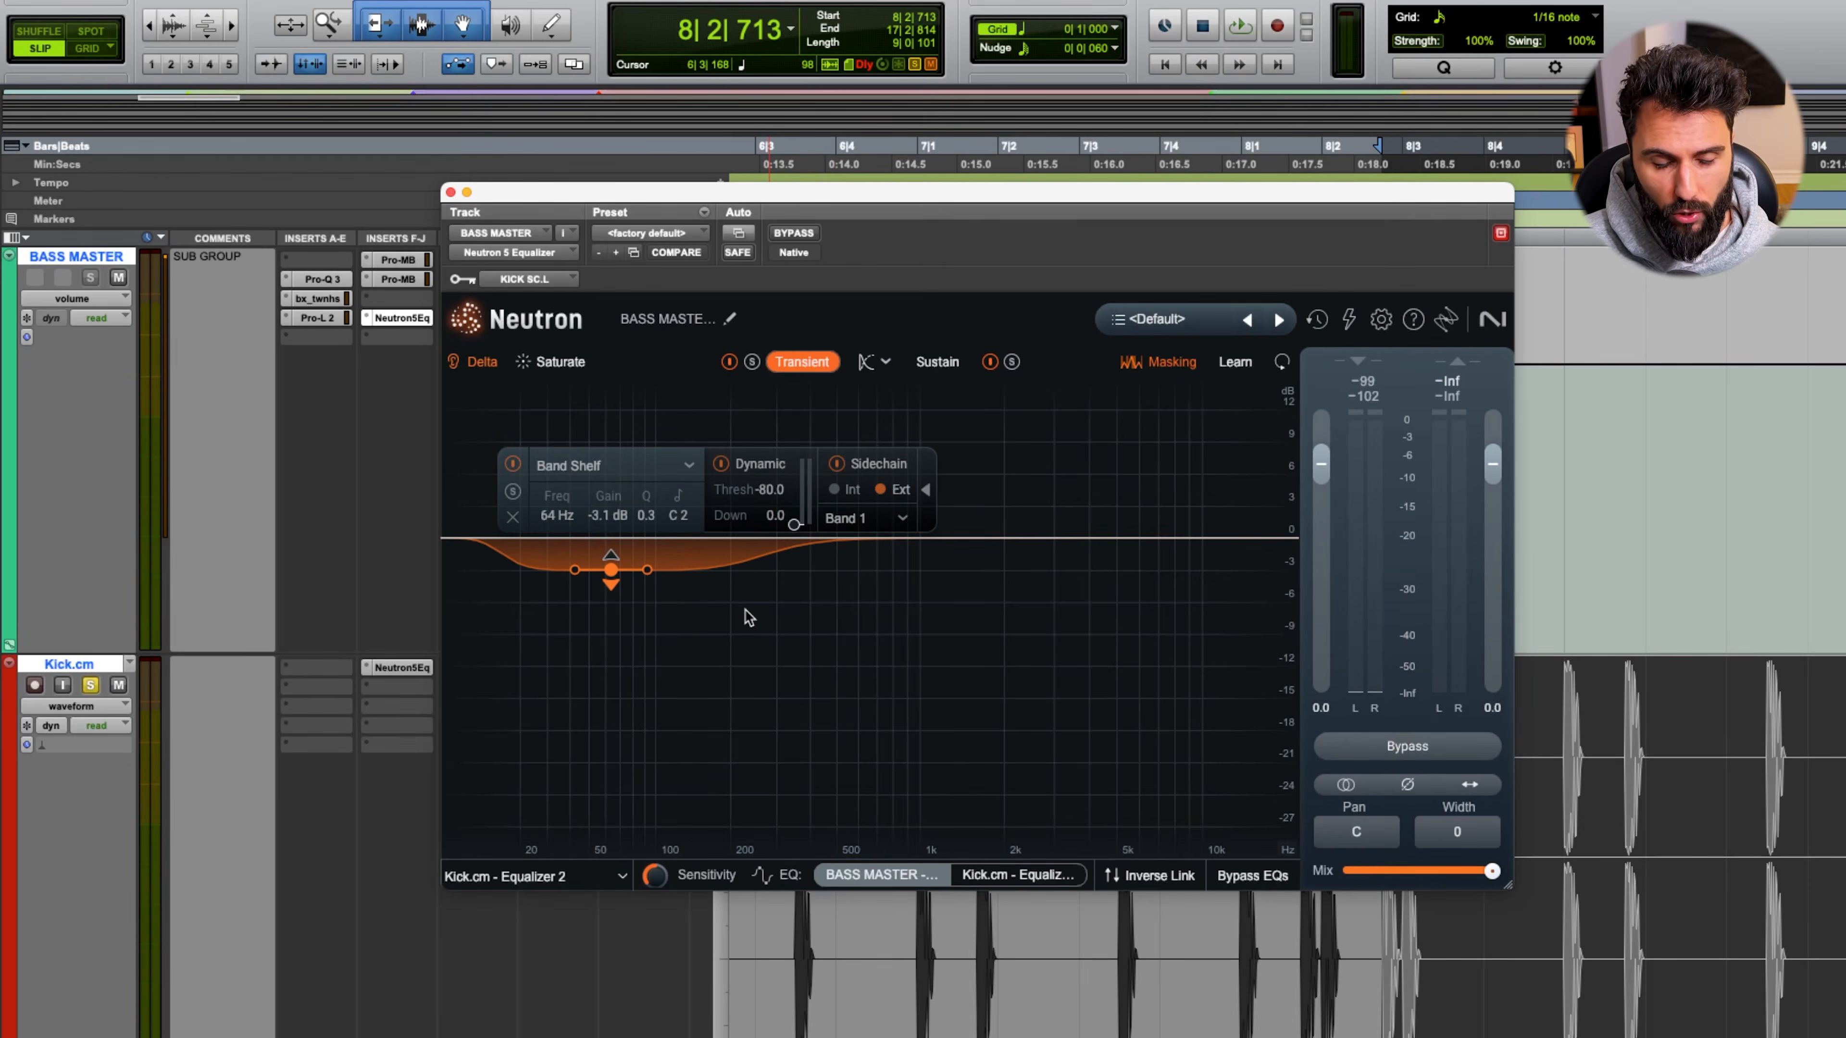
pyautogui.press('space')
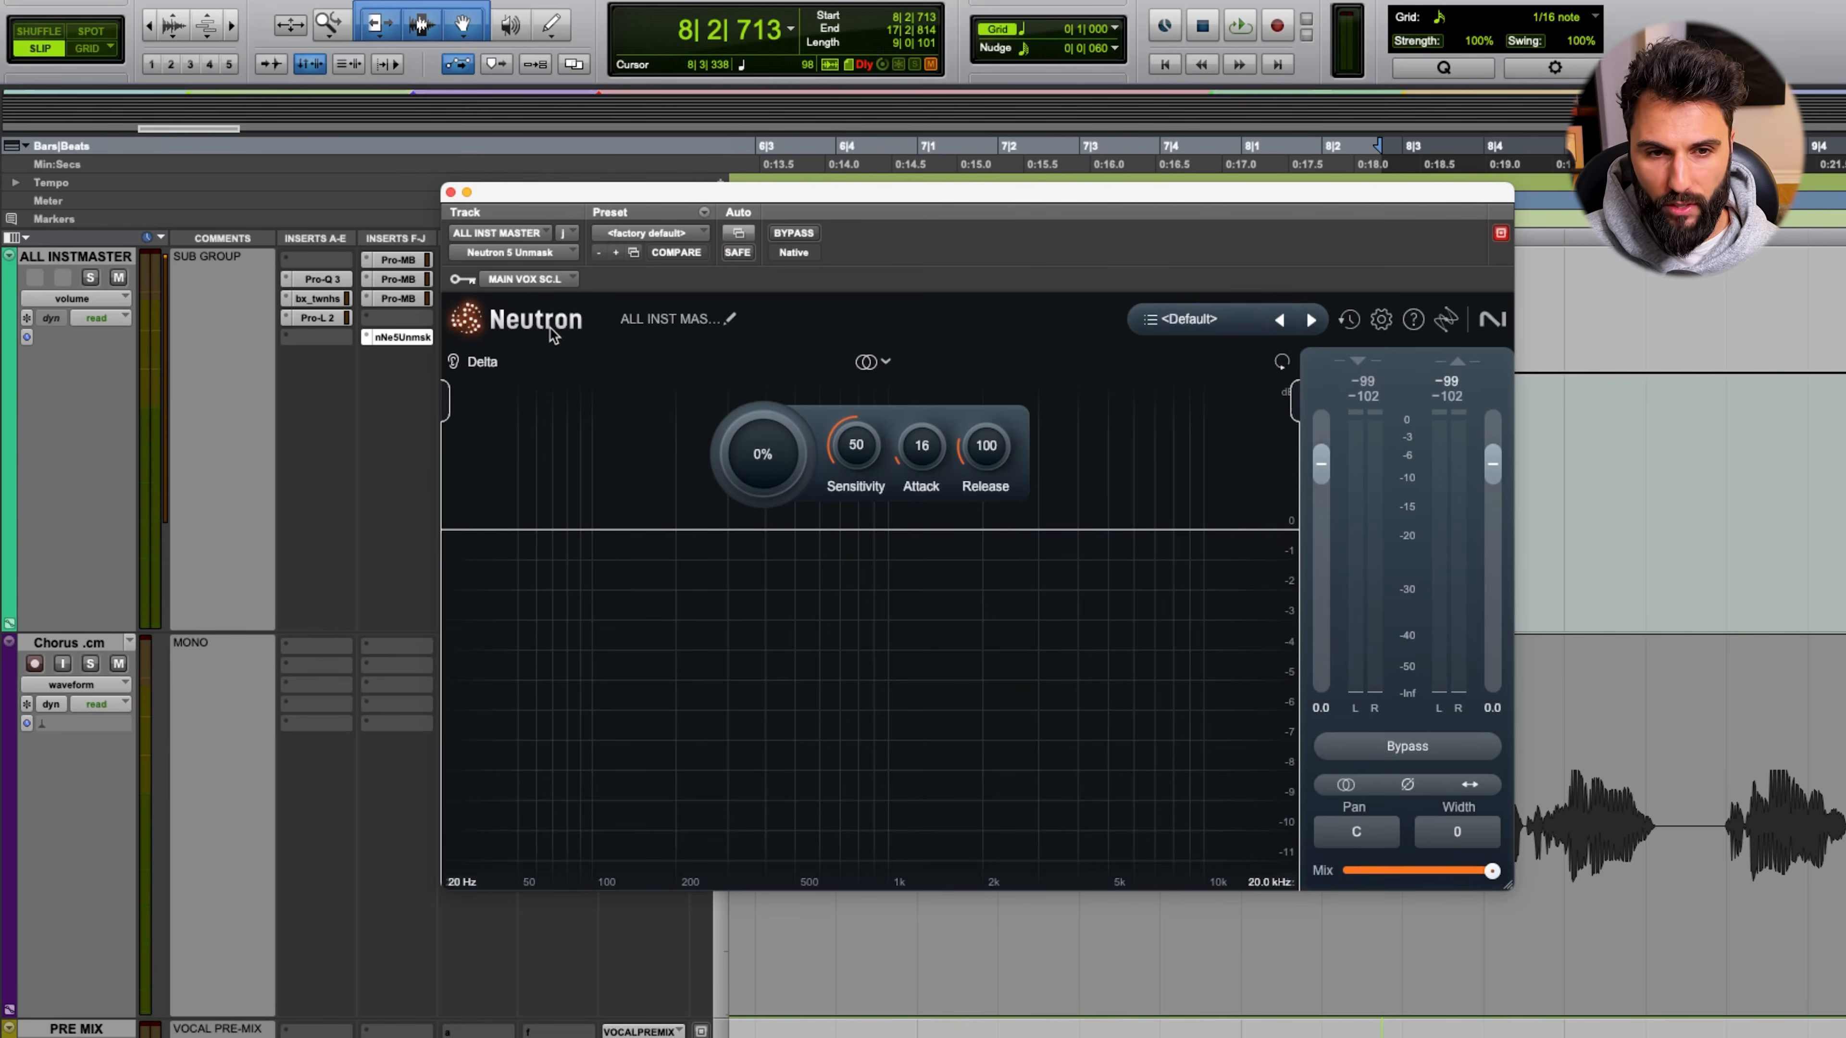
# Close the Unmask plug-in on the ALL INST MASTER track and open the Chorus vocal's send to MAIN VOX SC
pyautogui.click(309, 511)
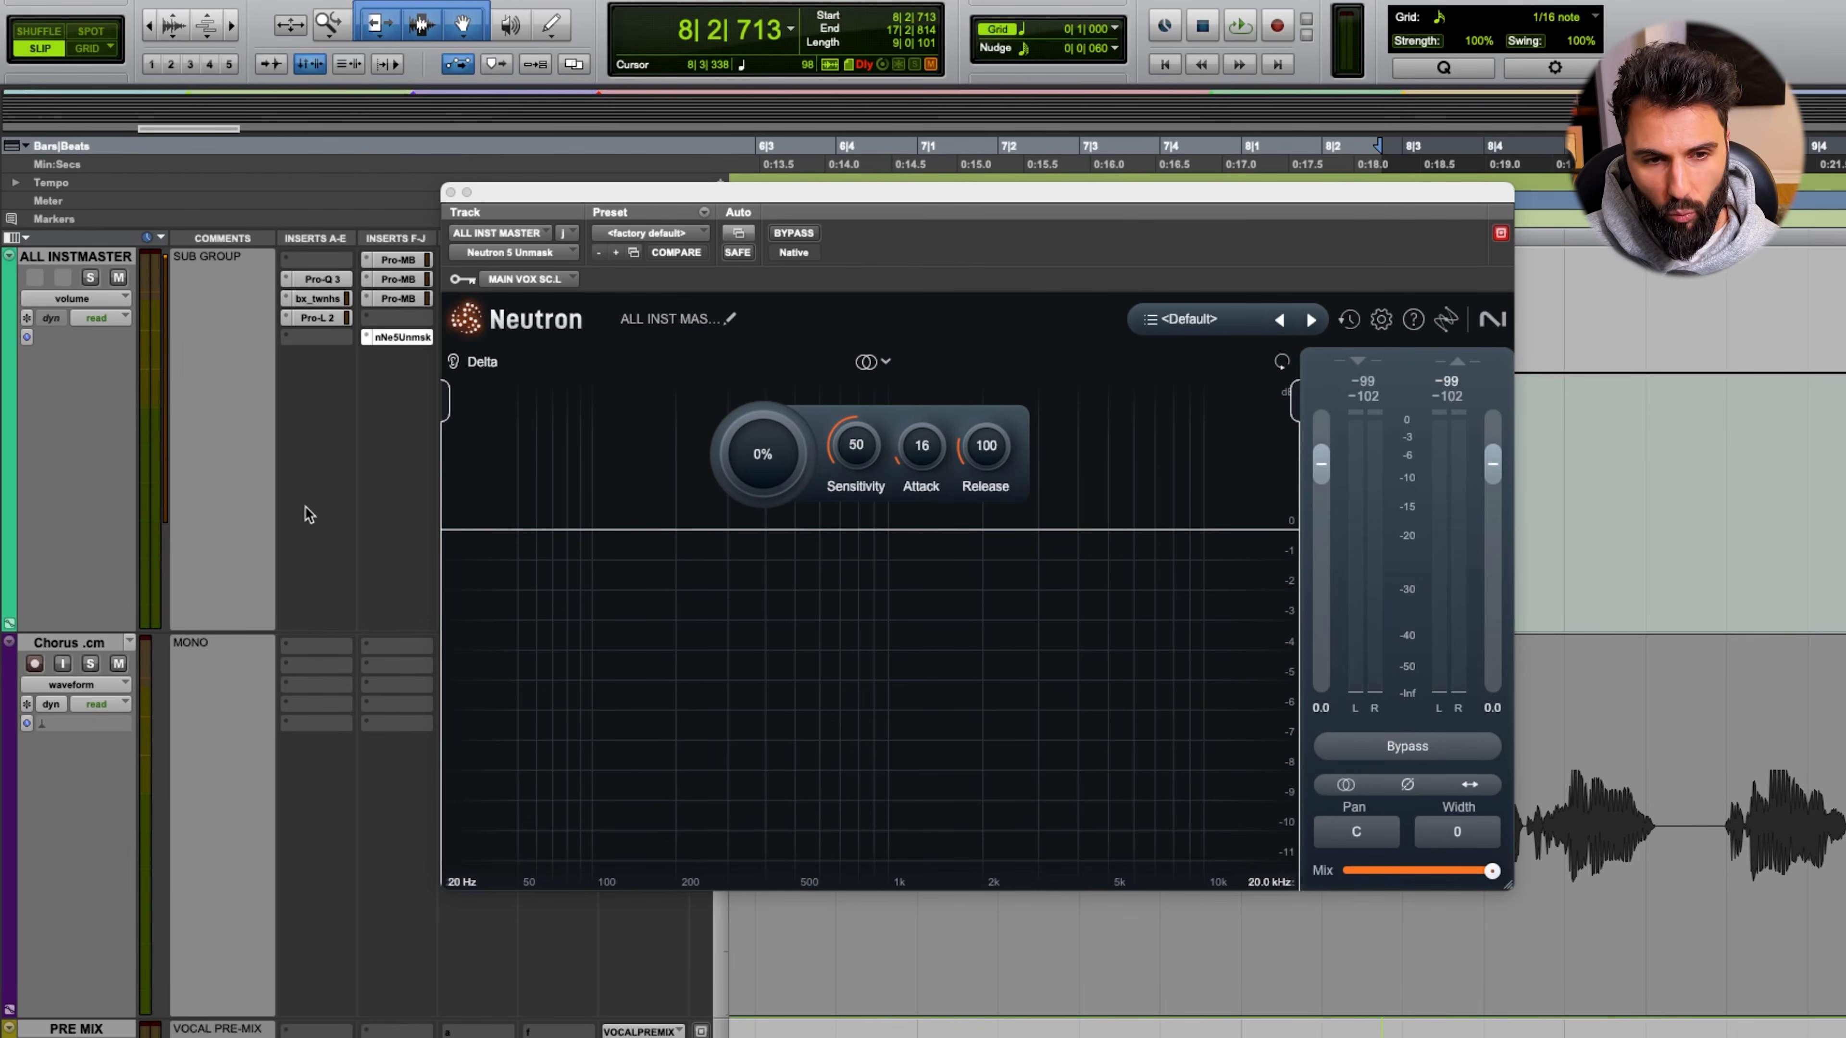
pyautogui.click(196, 286)
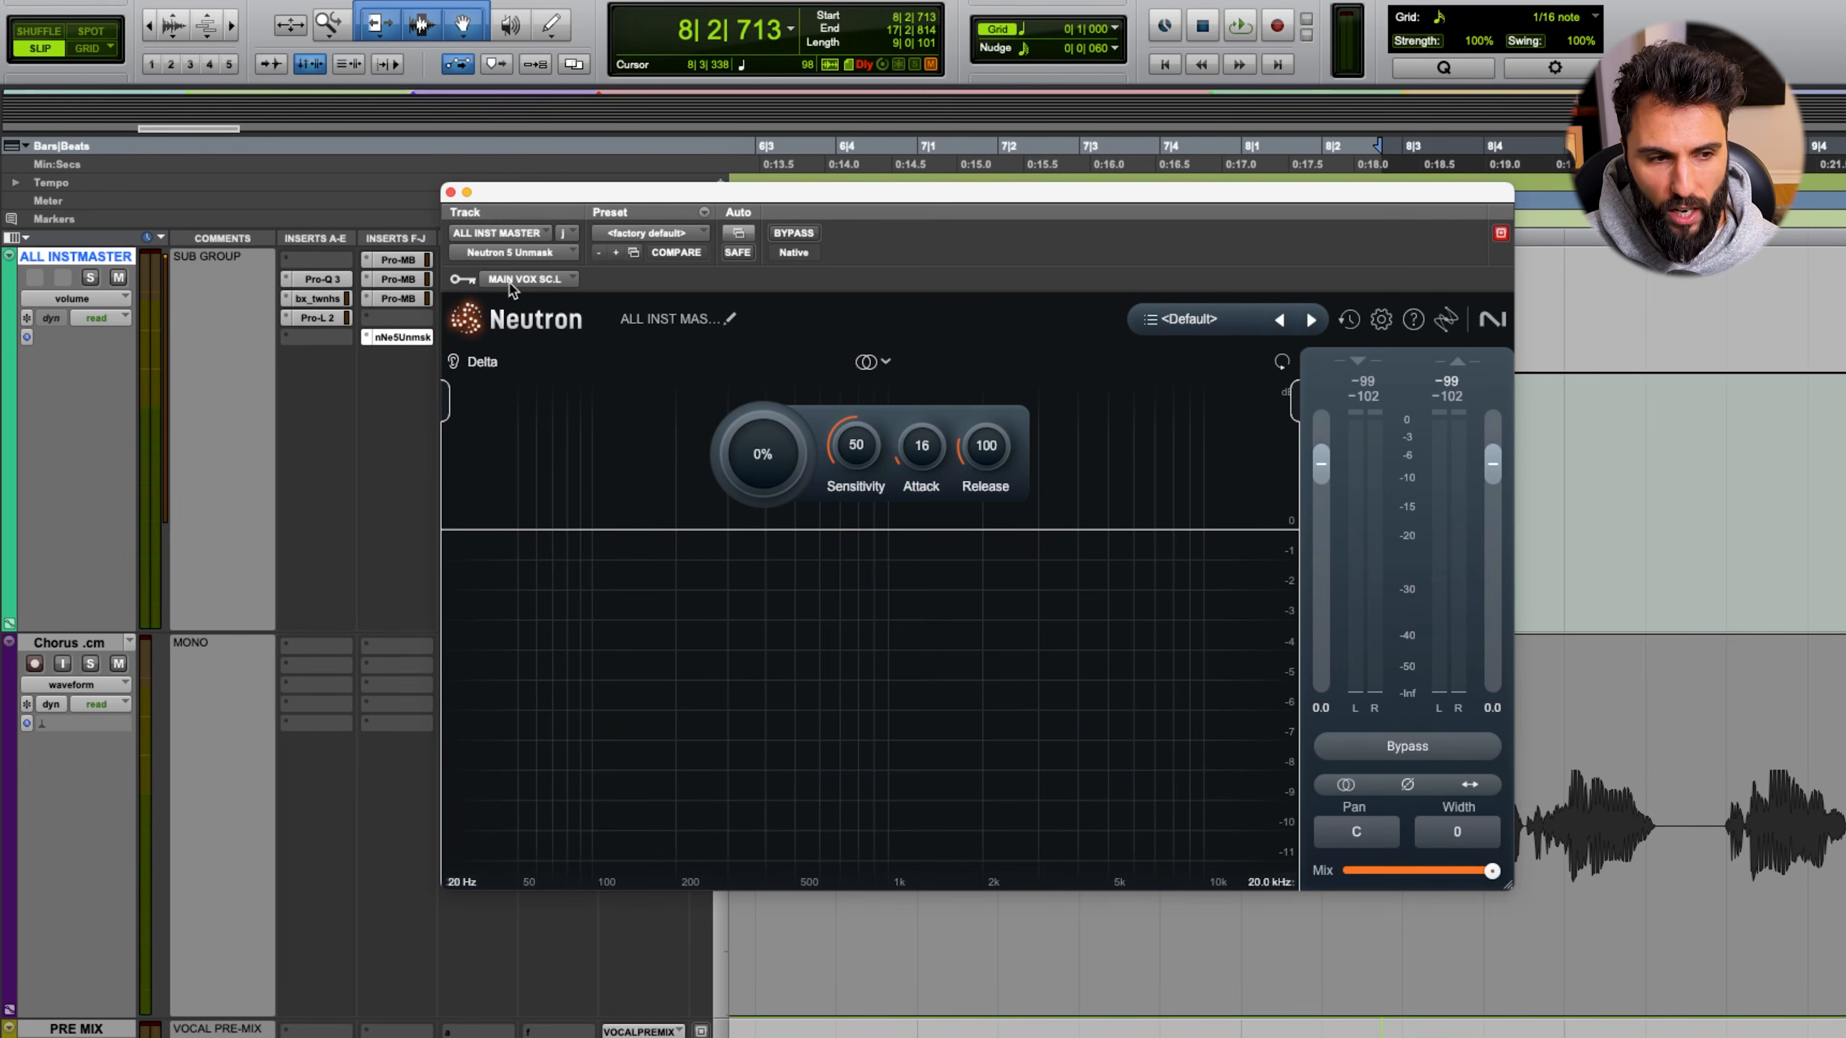
pyautogui.click(402, 338)
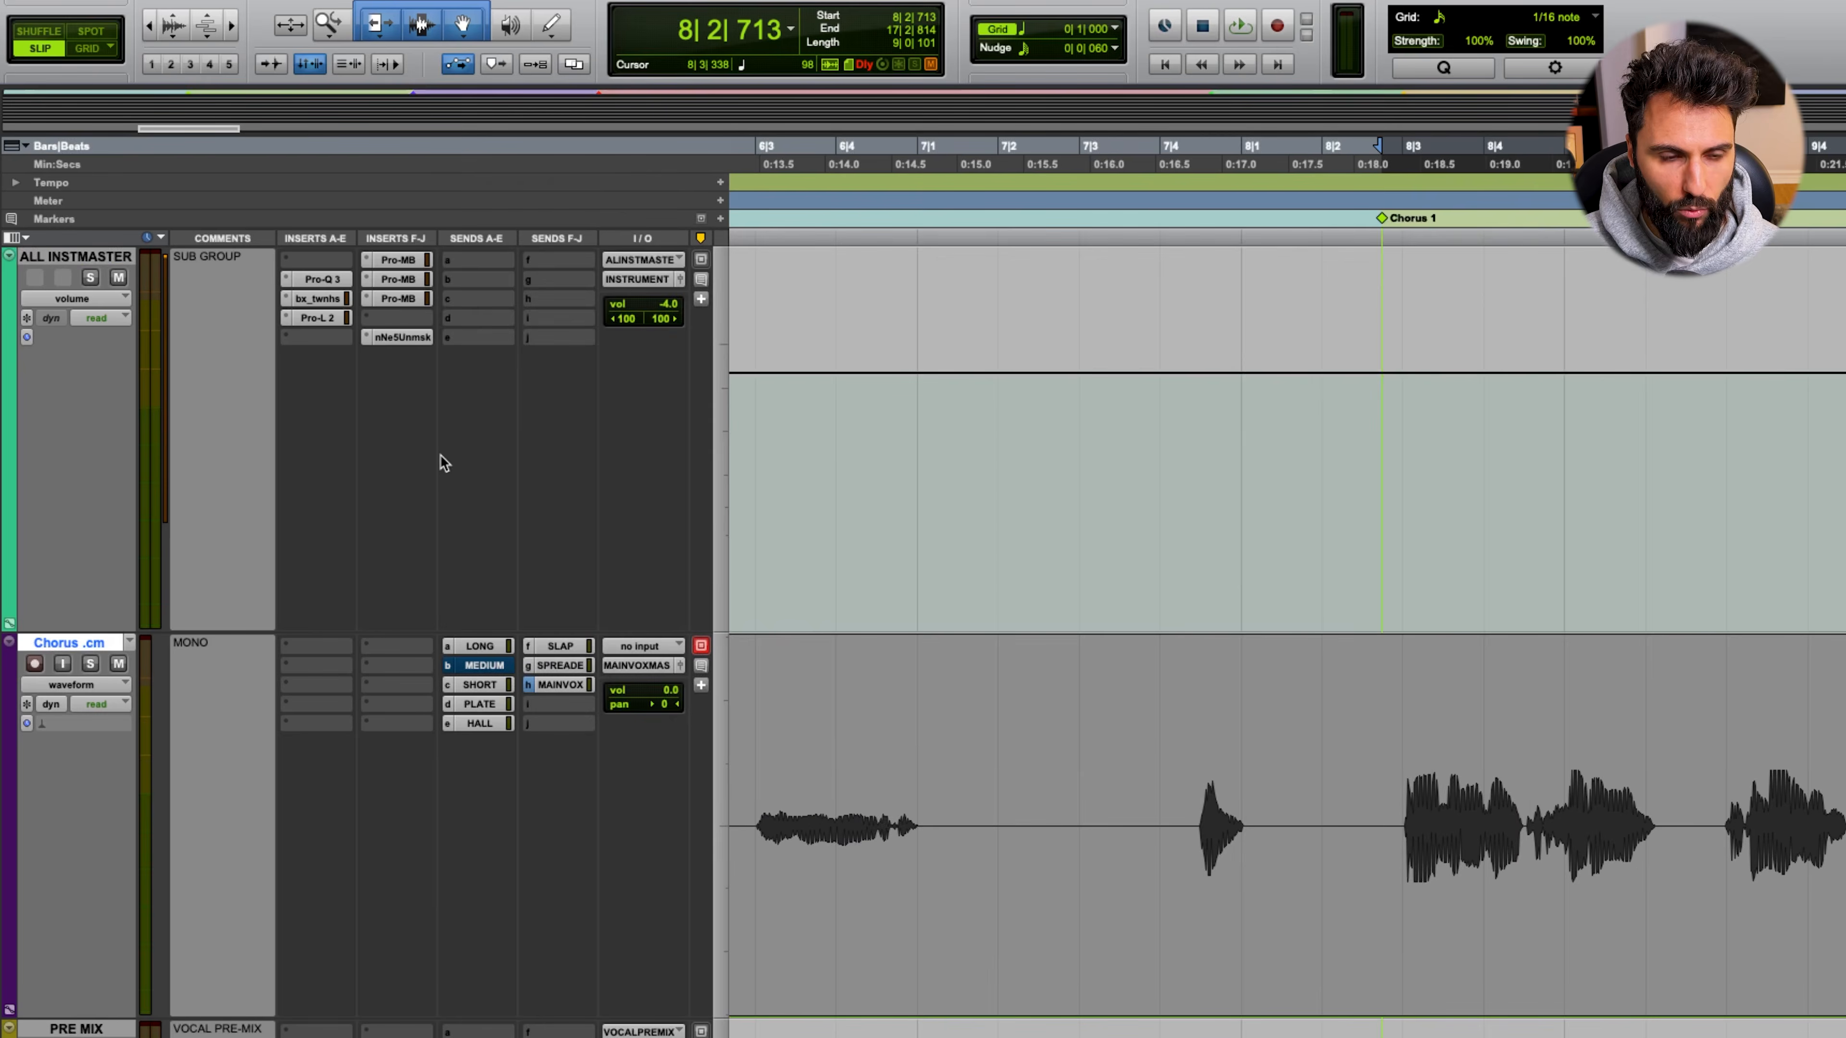
pyautogui.click(574, 686)
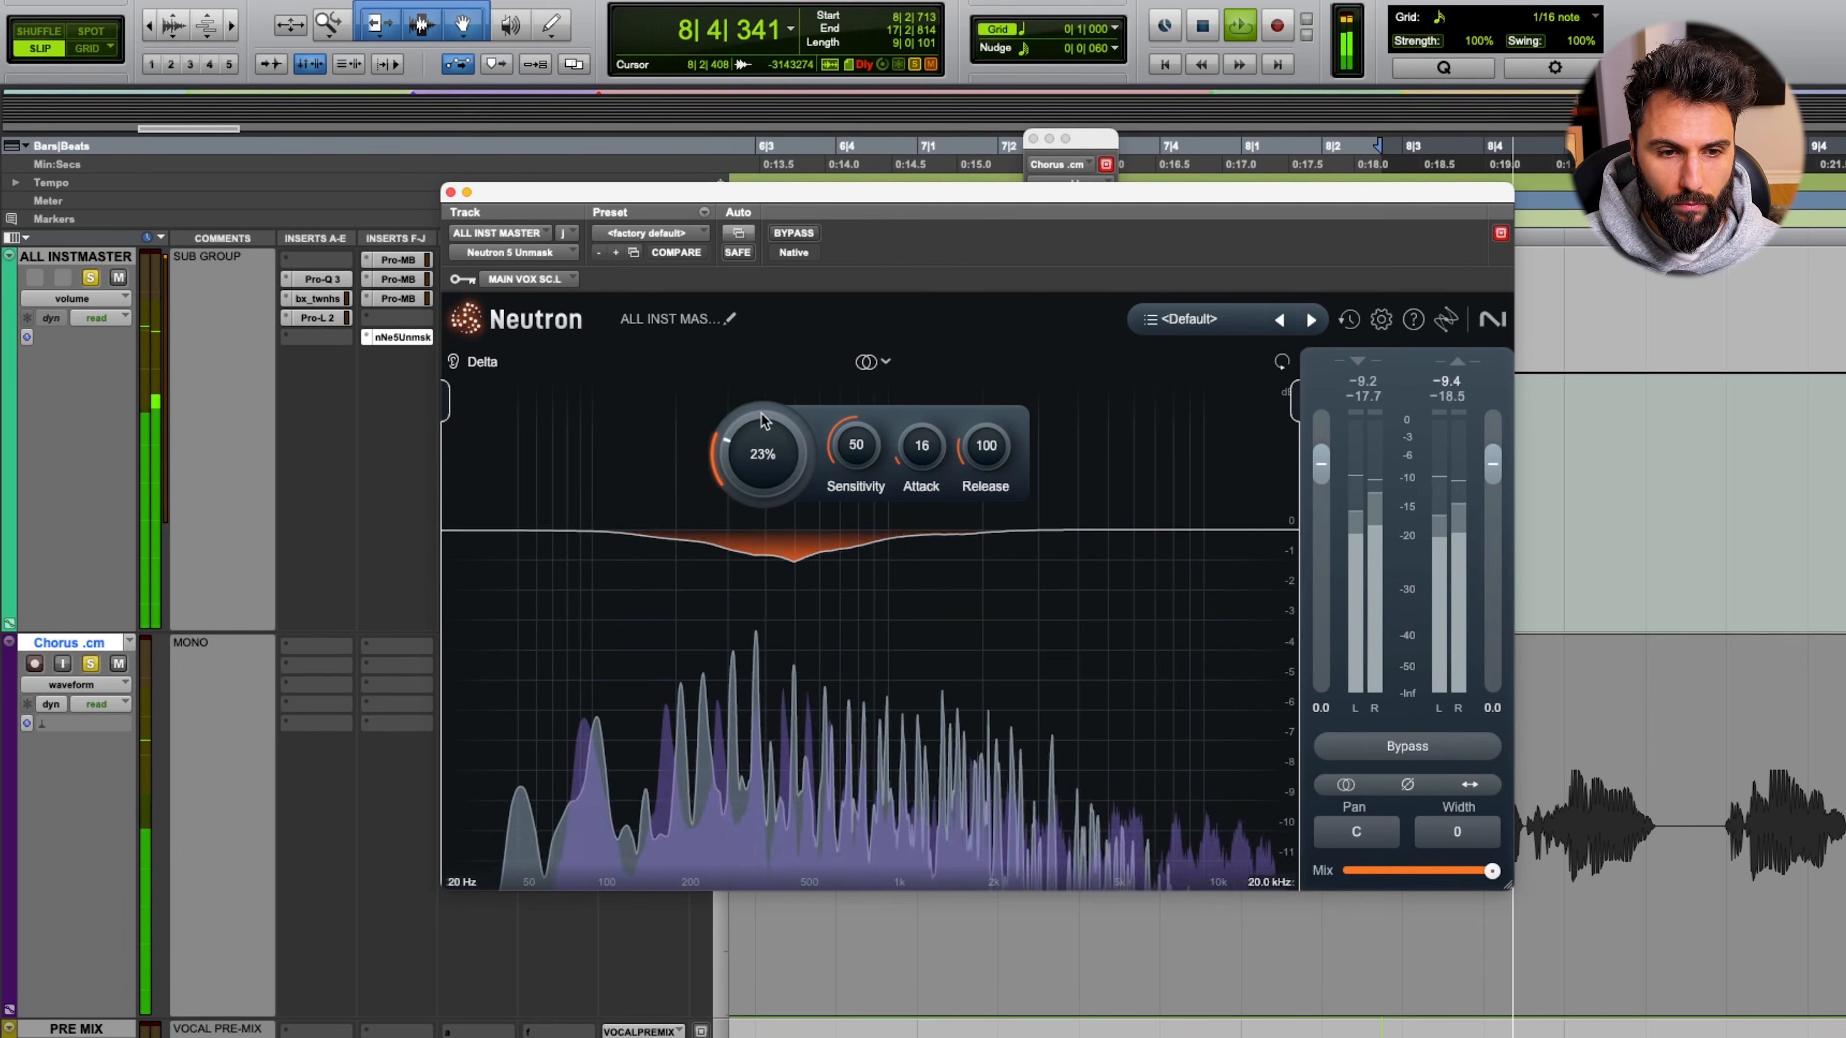
# Set the Unmask amount on ALL INST MASTER to 38% during chorus playback, comparing the result with the plug-in bypassed and active
pyautogui.moveTo(763, 420); pyautogui.dragTo(791, 359)
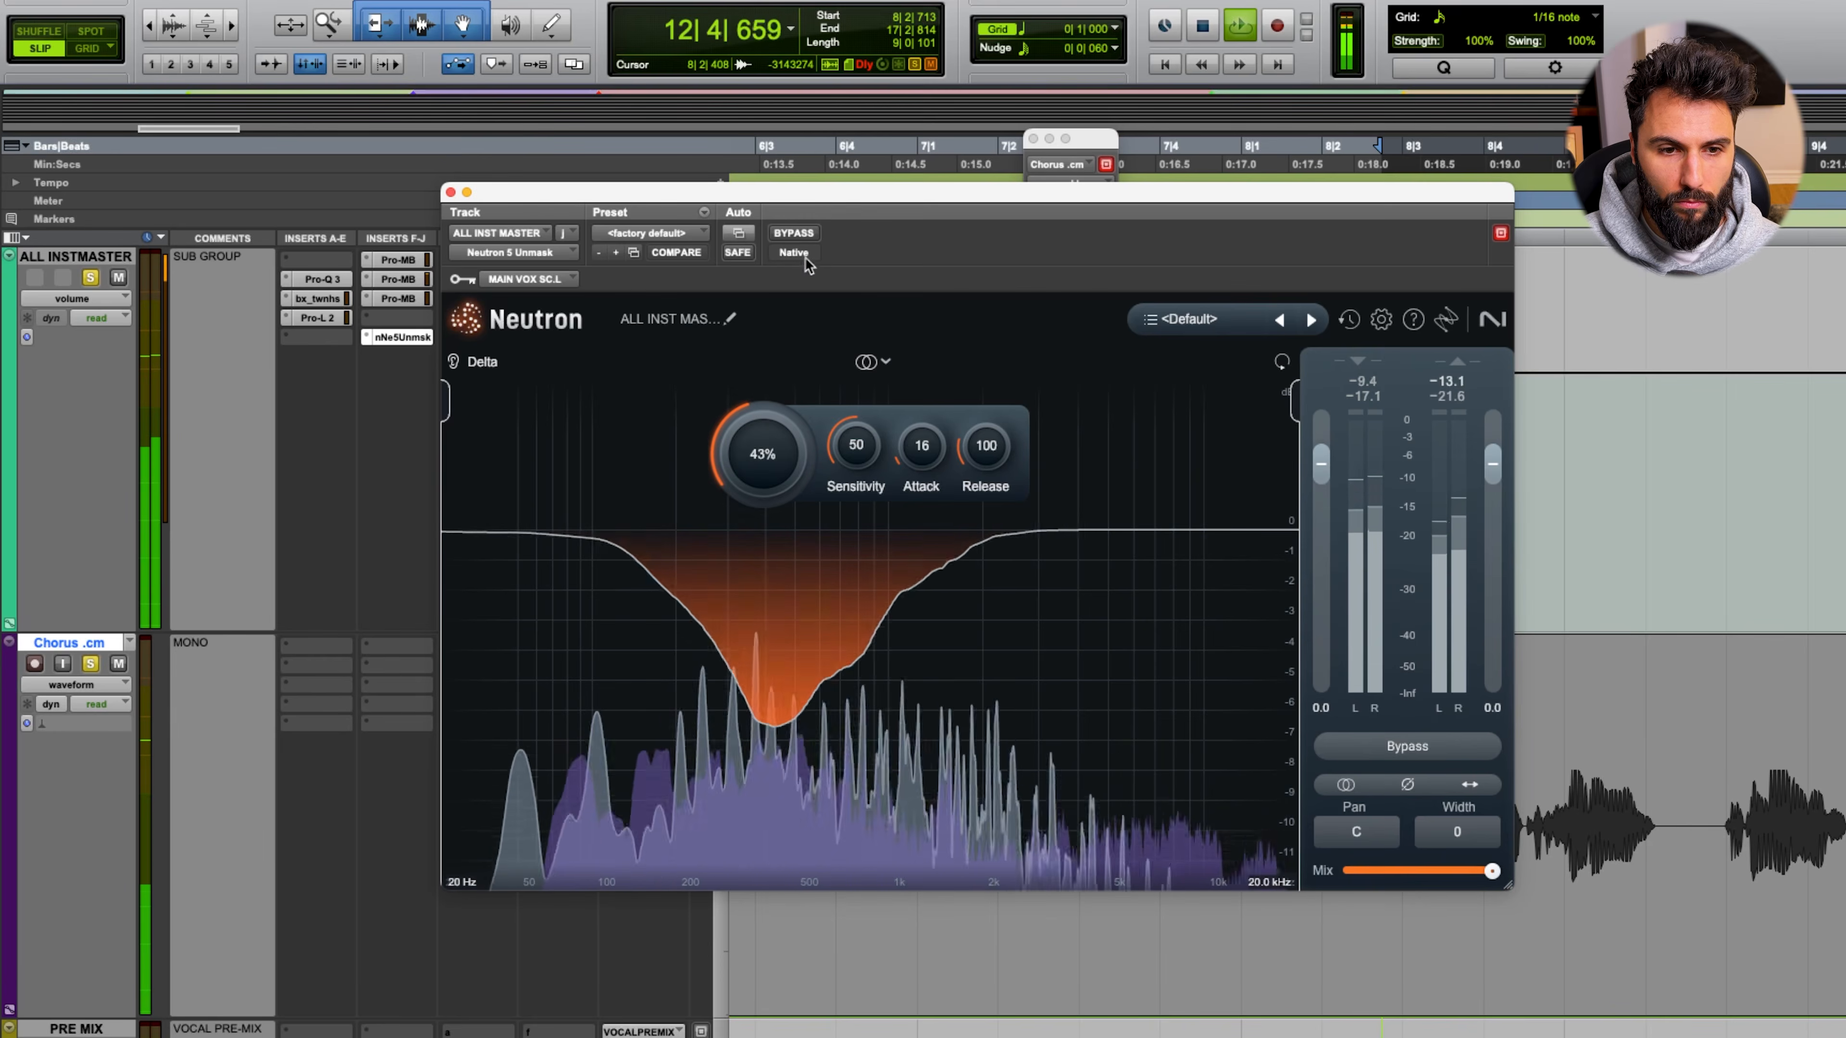
pyautogui.click(794, 233)
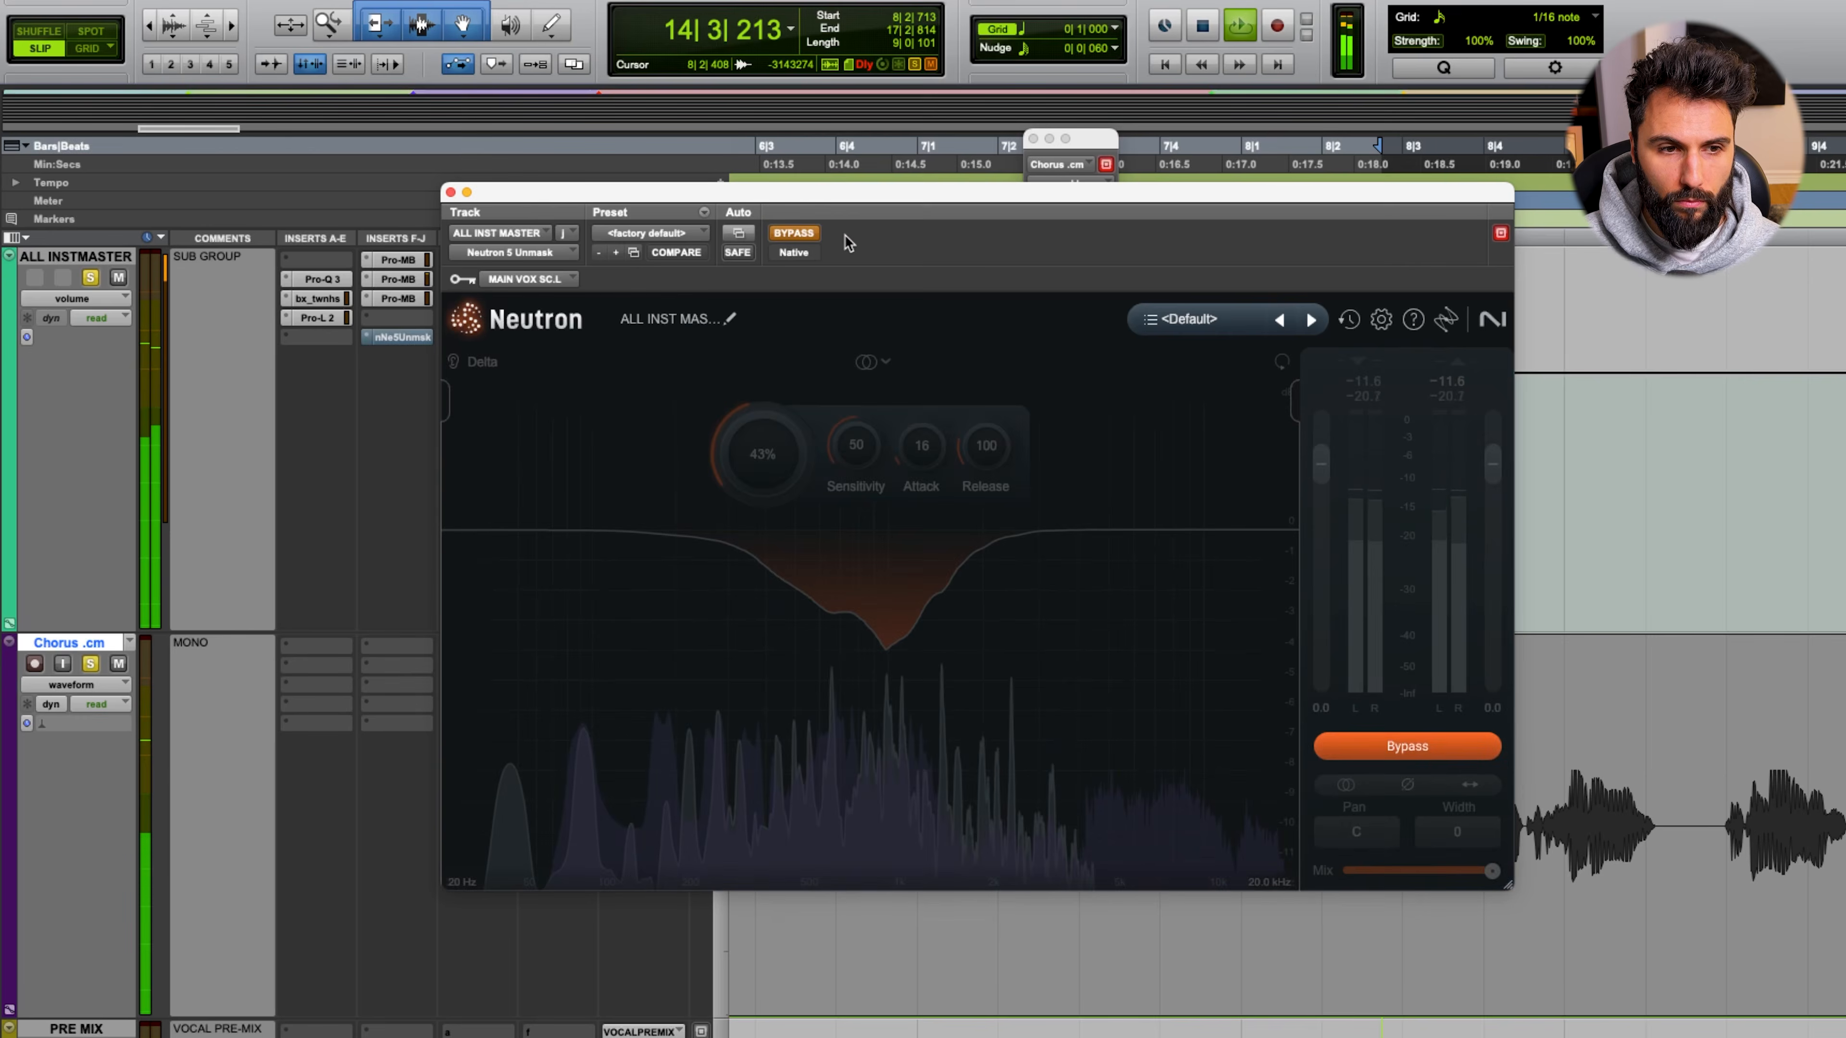
pyautogui.click(794, 232)
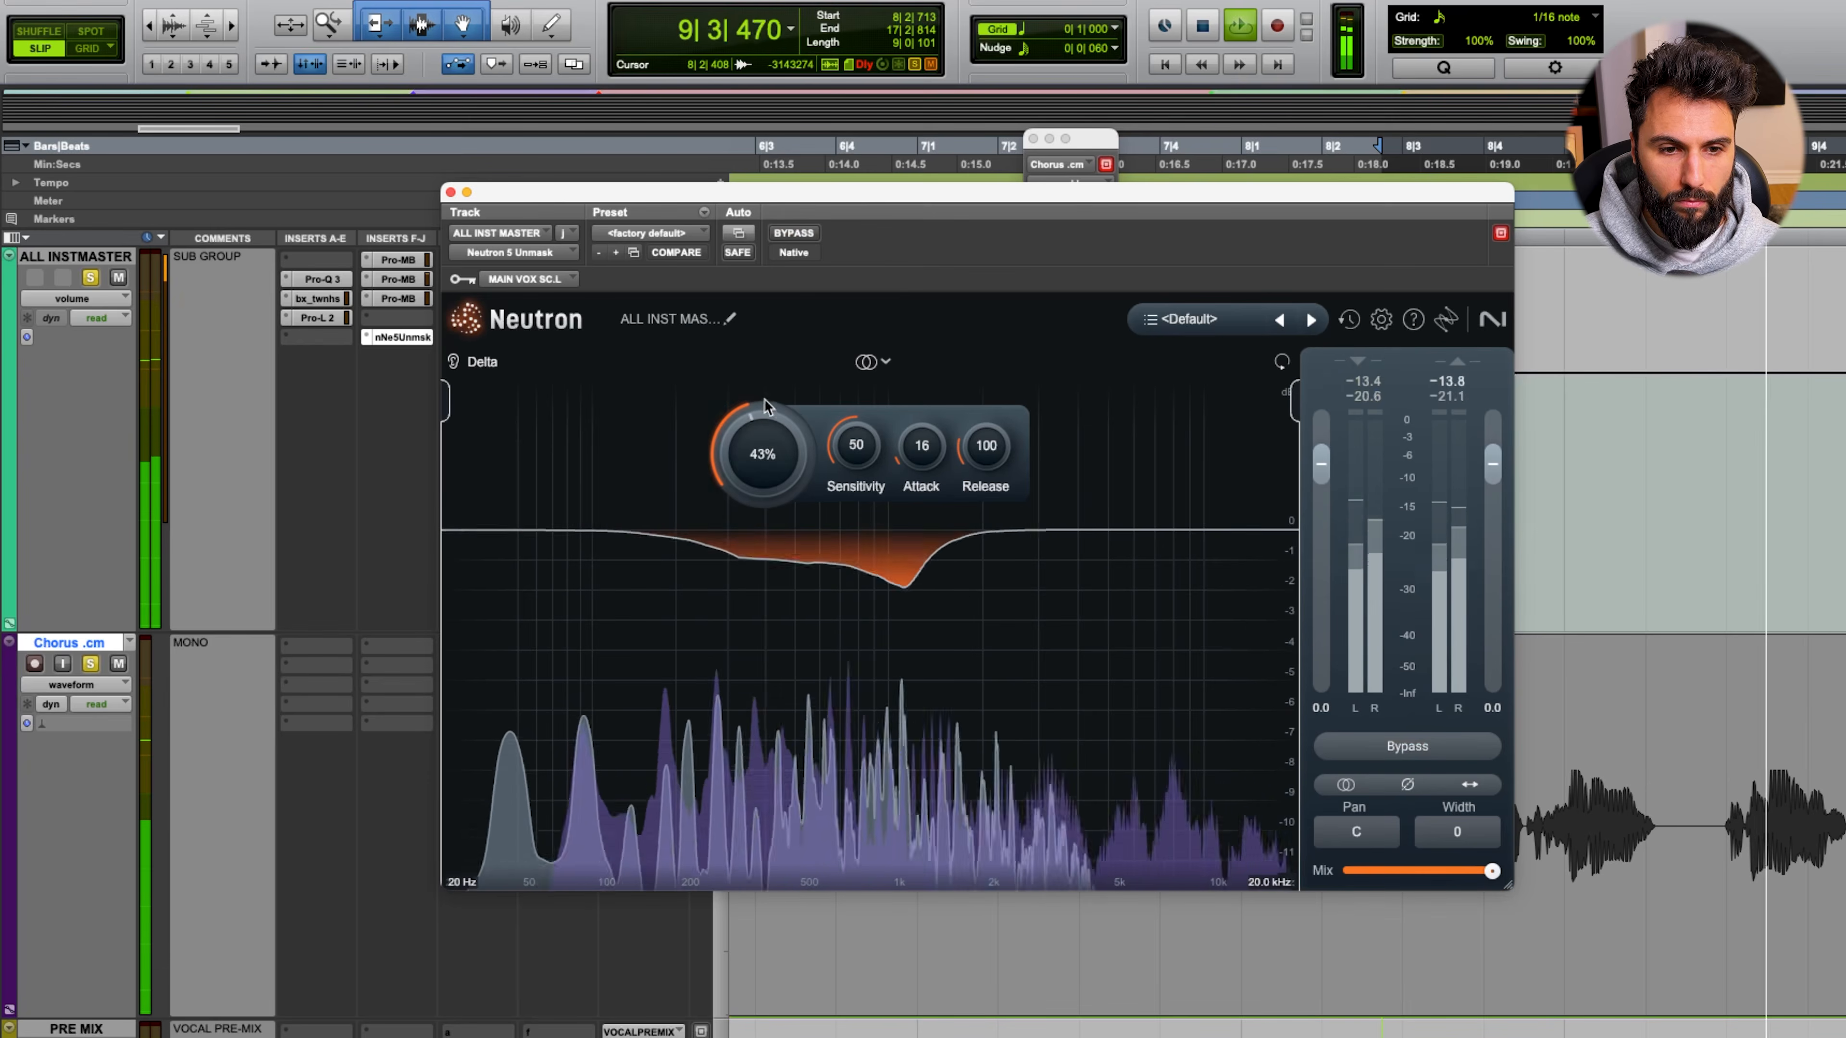
pyautogui.moveTo(764, 399); pyautogui.dragTo(766, 441)
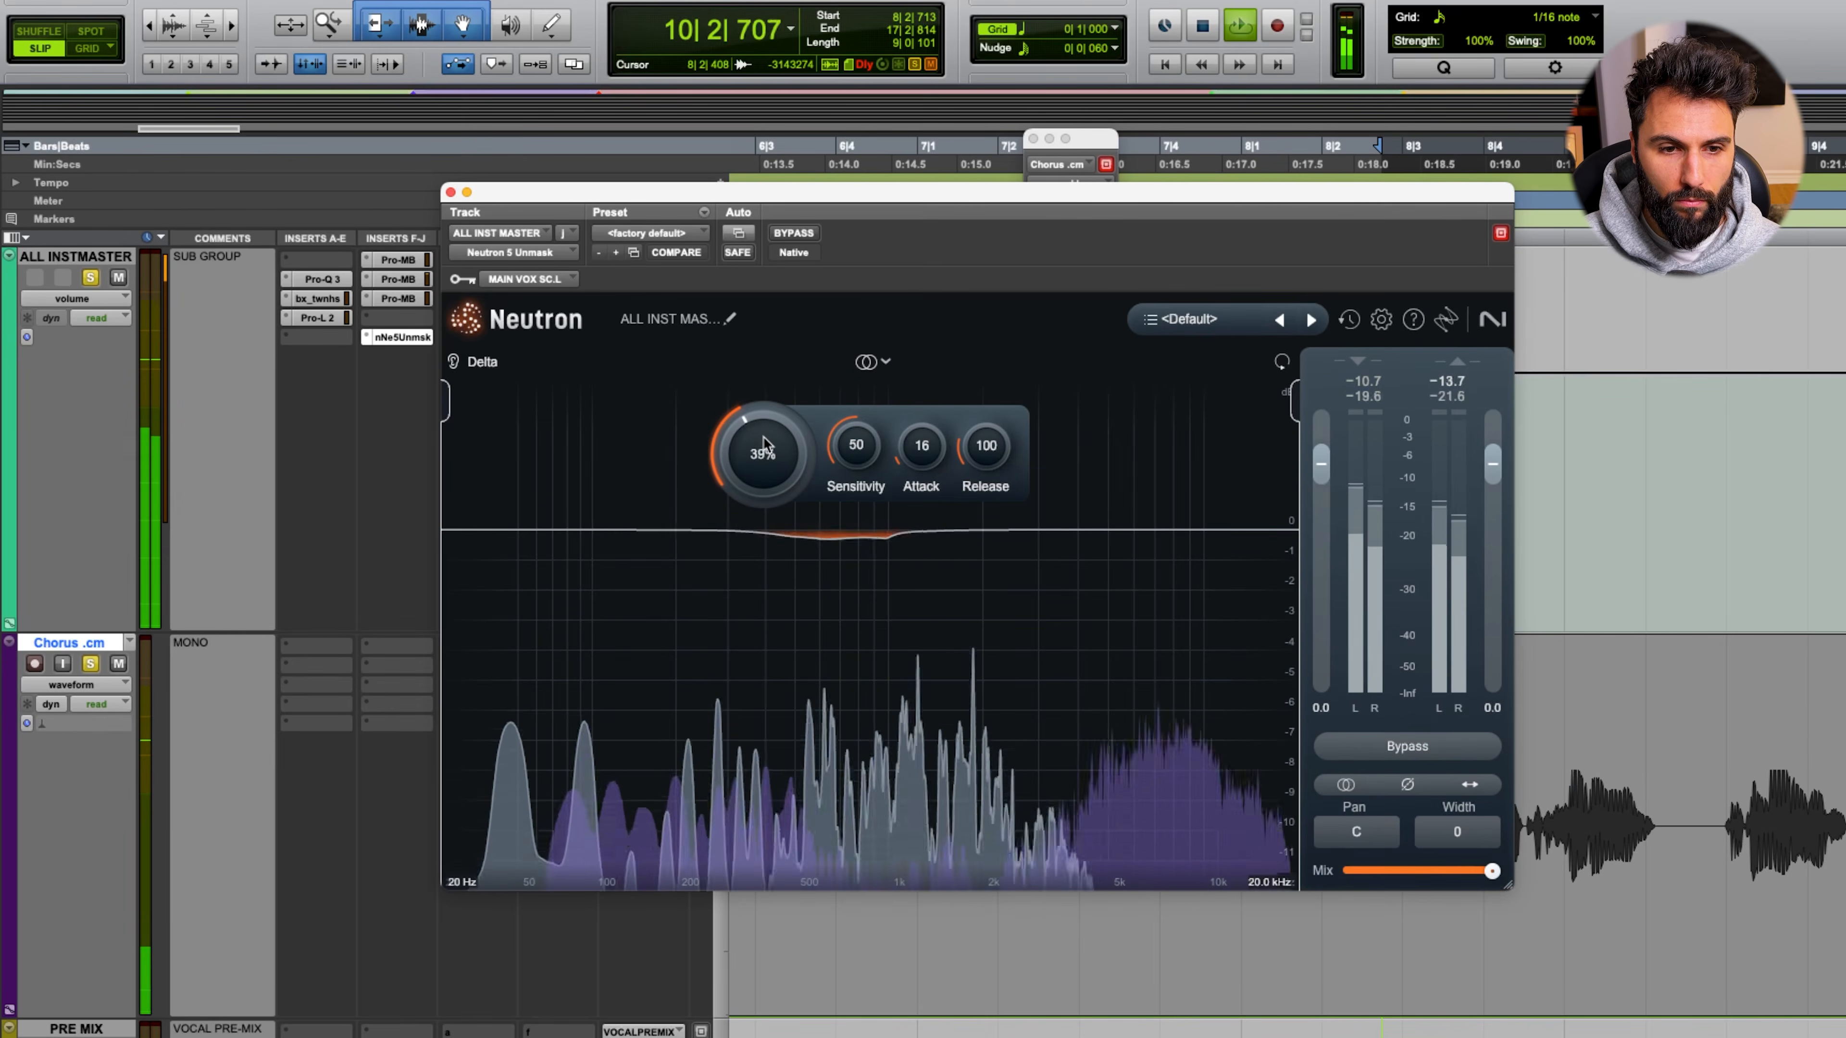
pyautogui.click(794, 233)
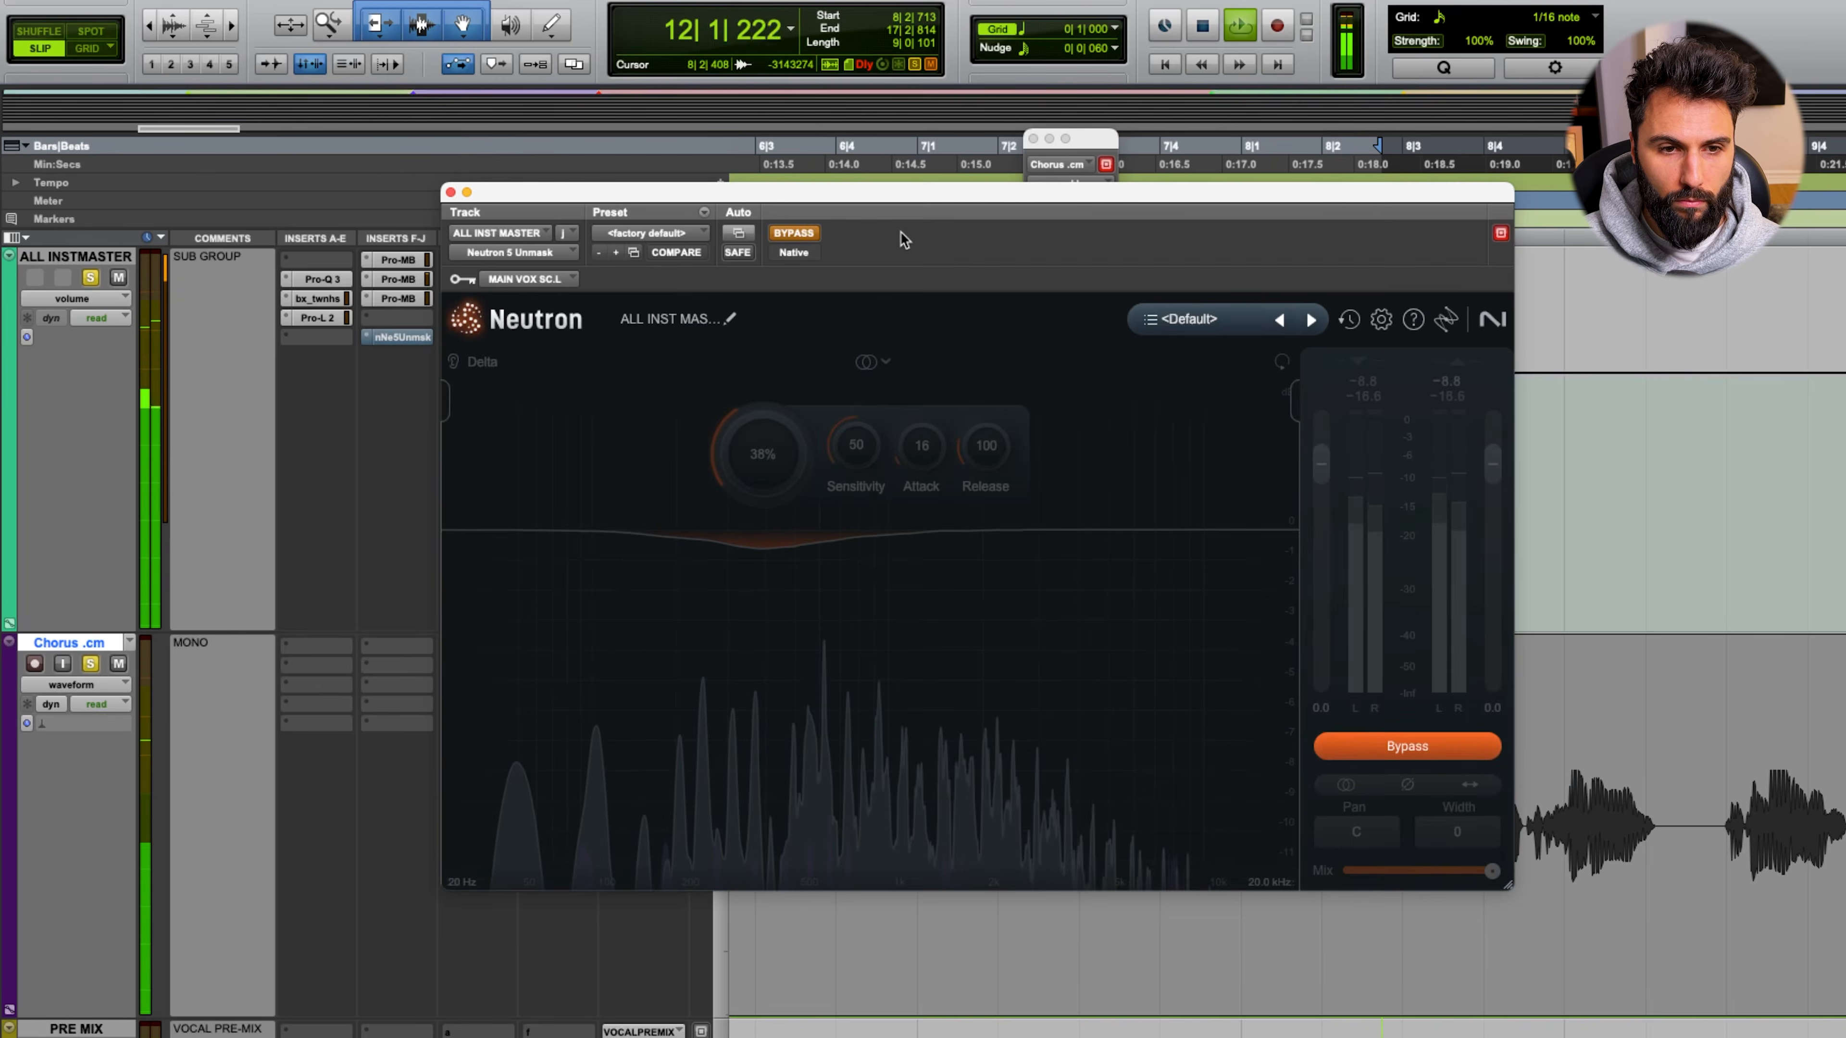
pyautogui.click(806, 236)
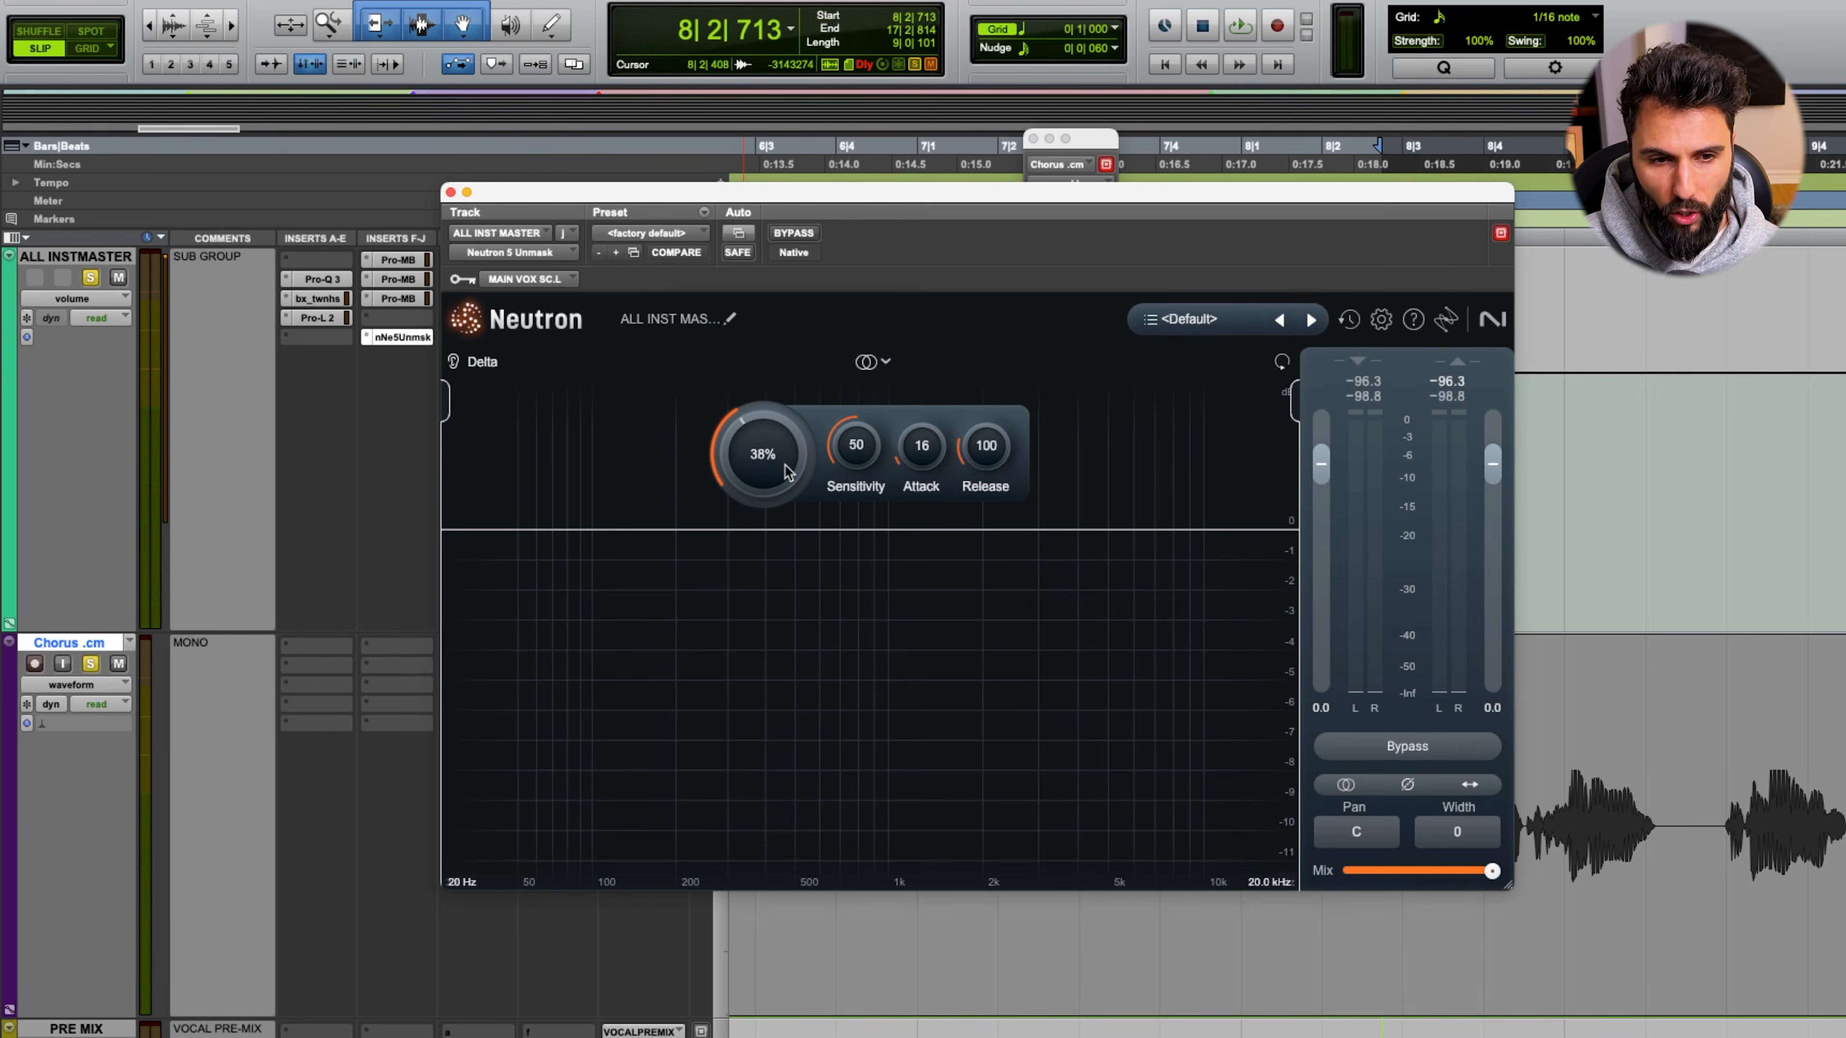
# Switch Unmask to Mid/Side processing with the Mid channel selected, and check the Chorus vocal's sidechain send
pyautogui.click(876, 362)
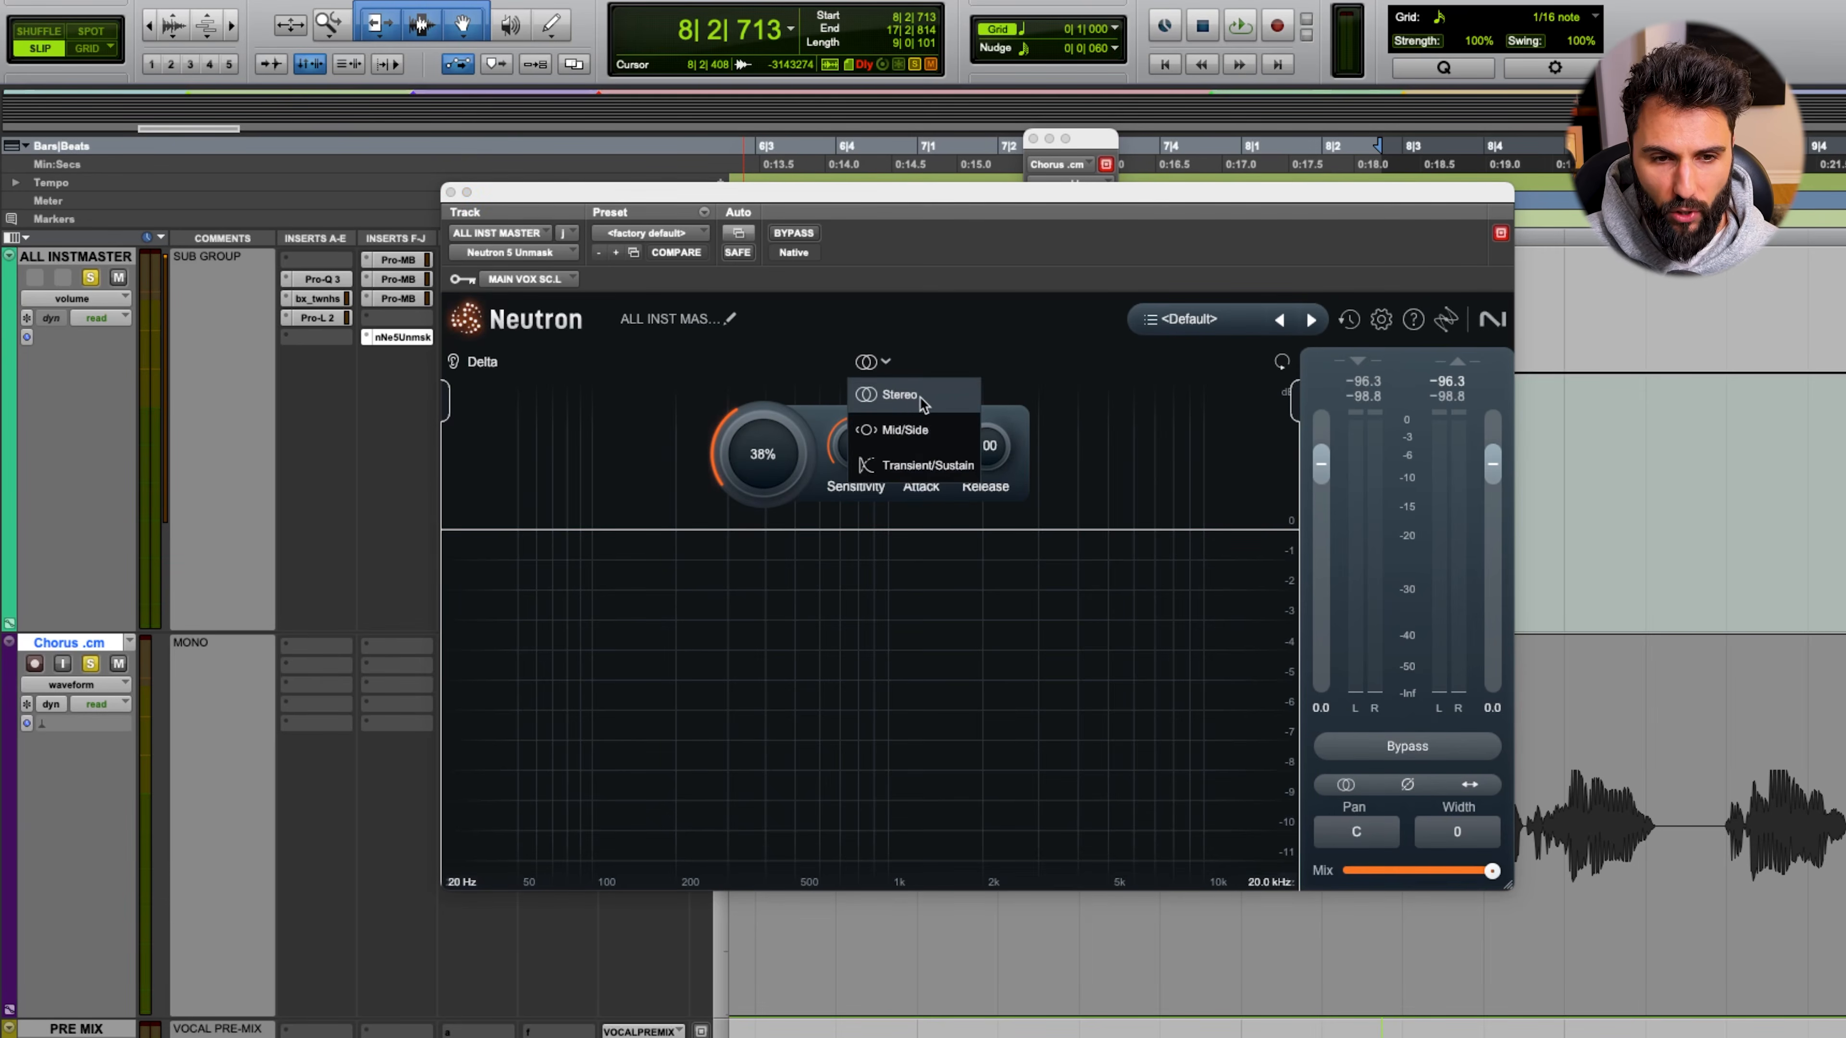
pyautogui.click(929, 433)
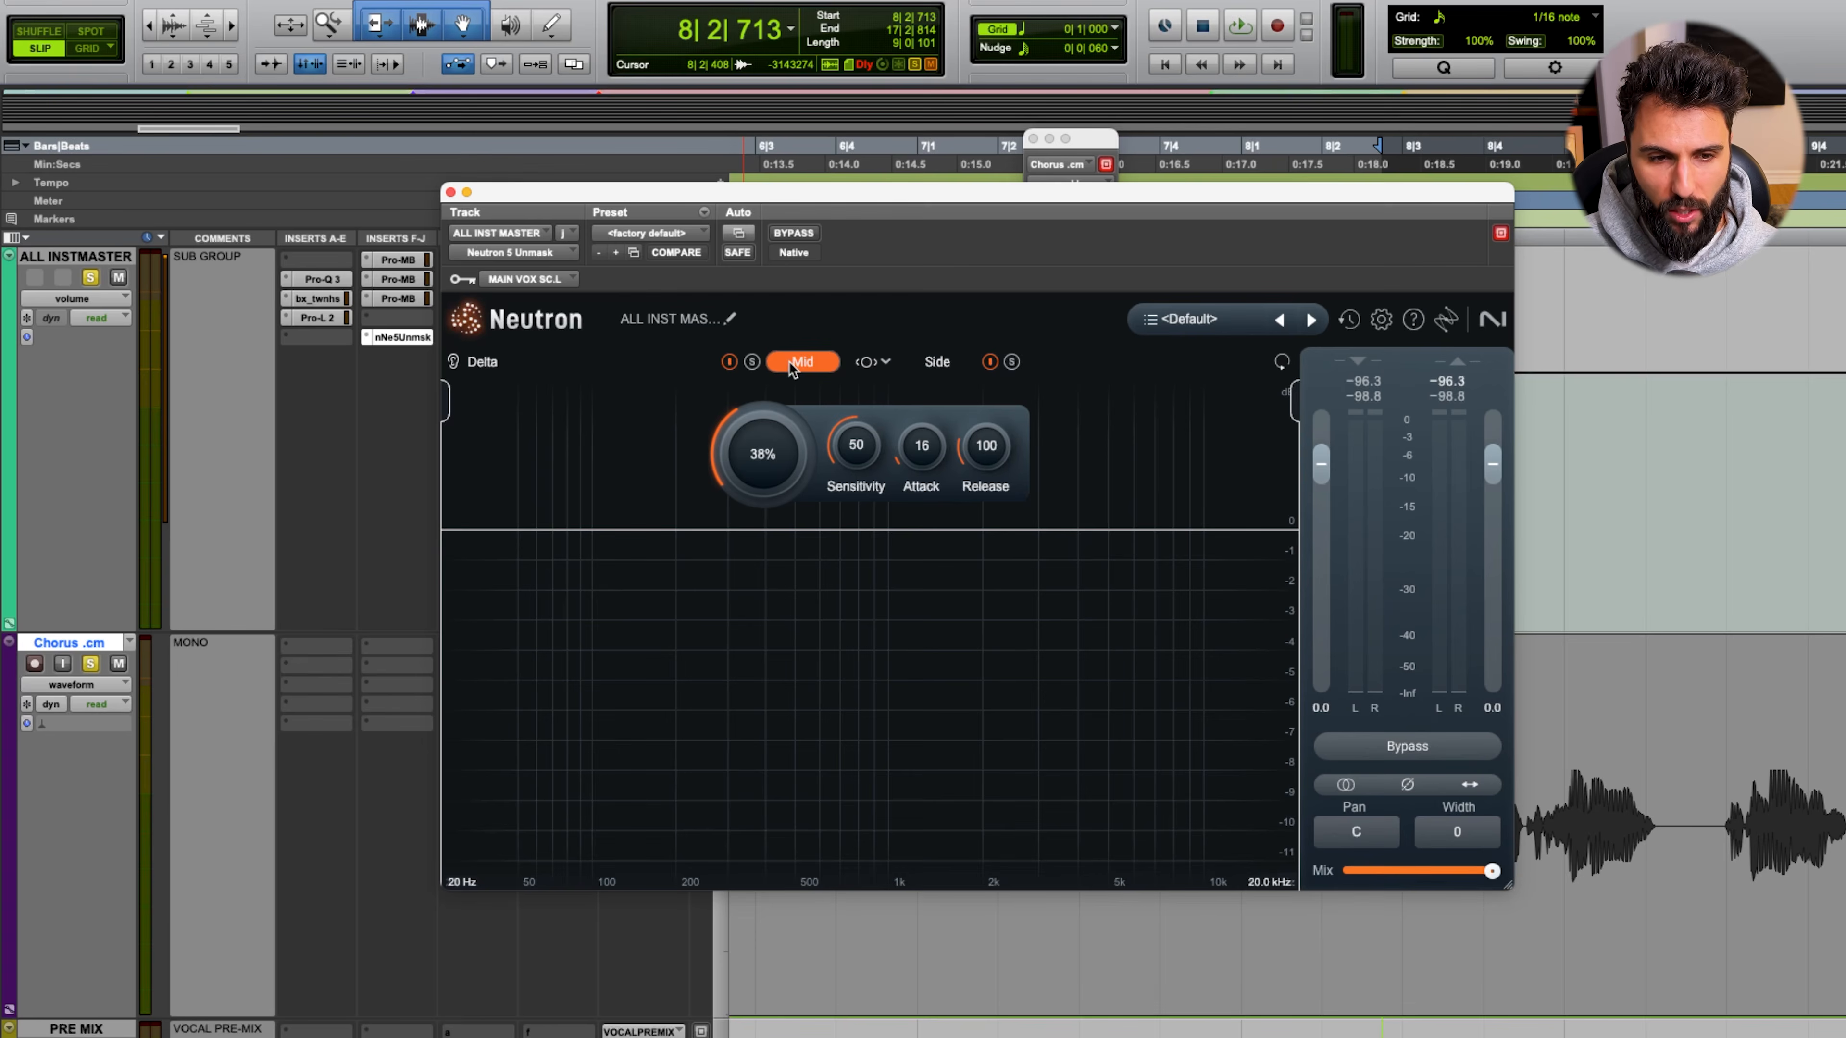
pyautogui.click(929, 361)
pyautogui.click(797, 362)
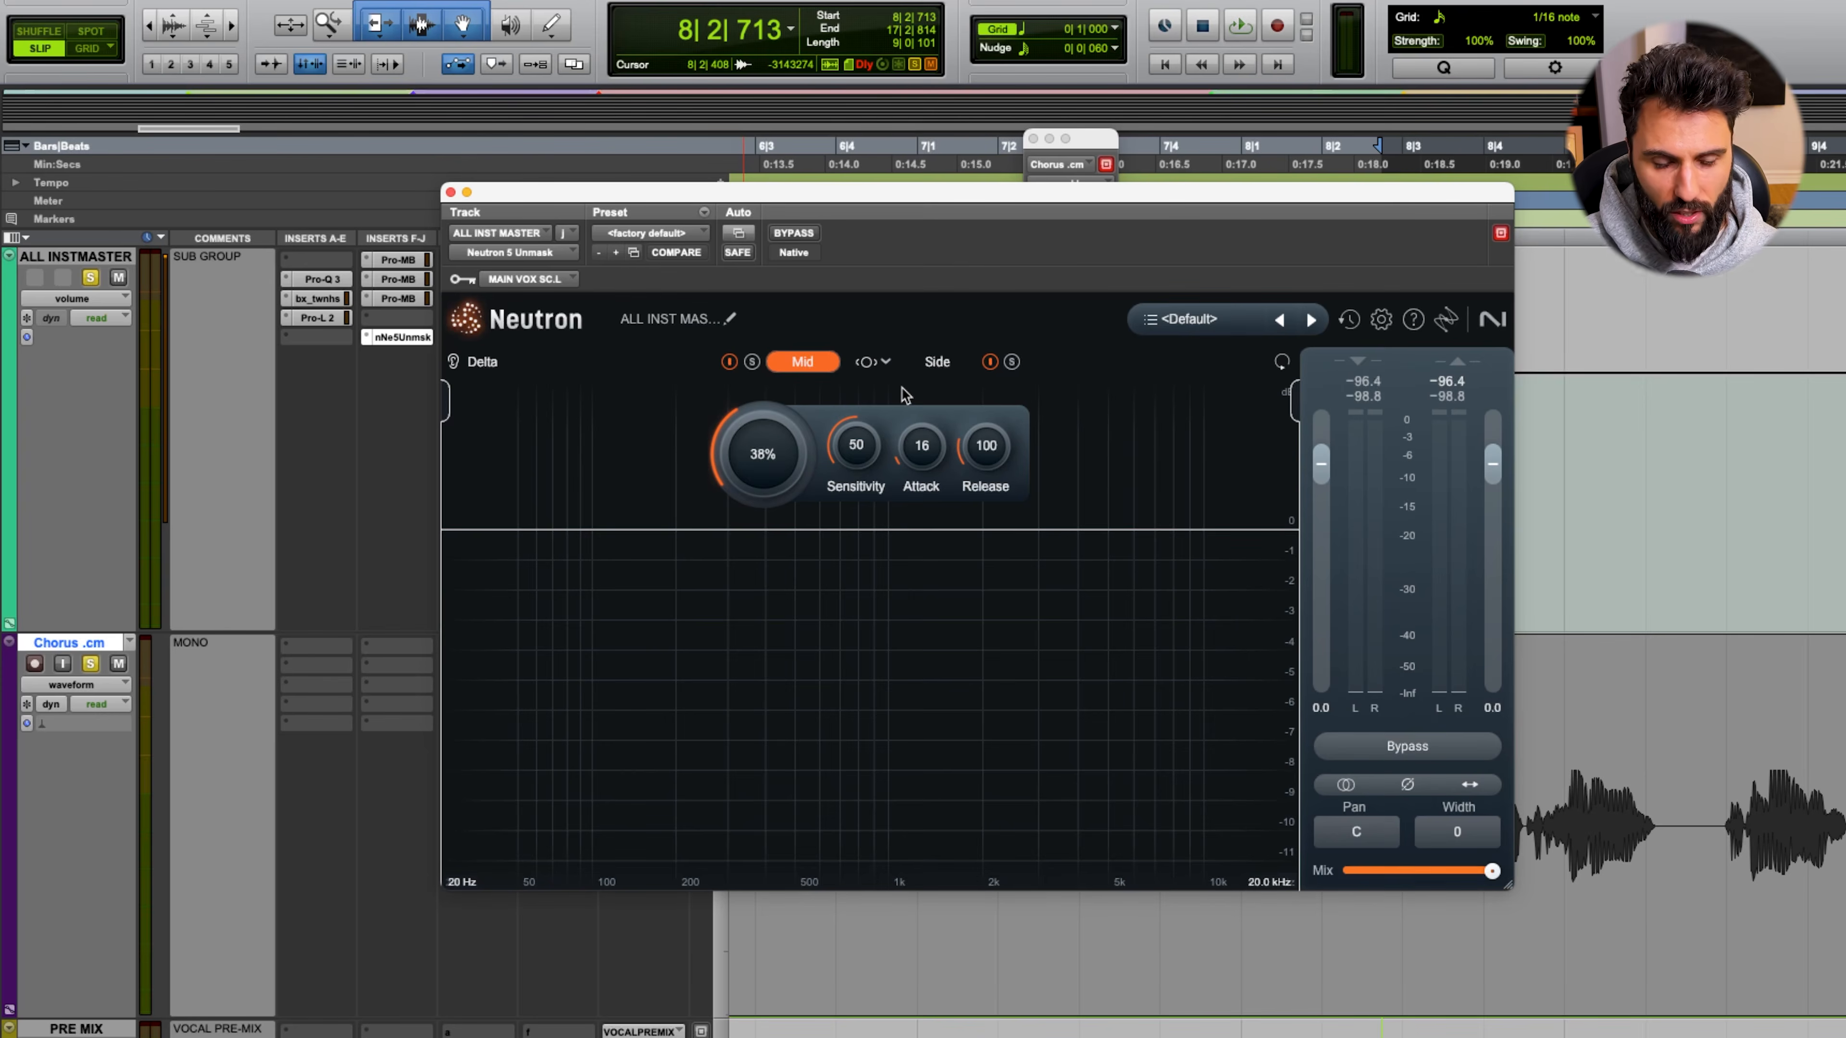
pyautogui.click(398, 337)
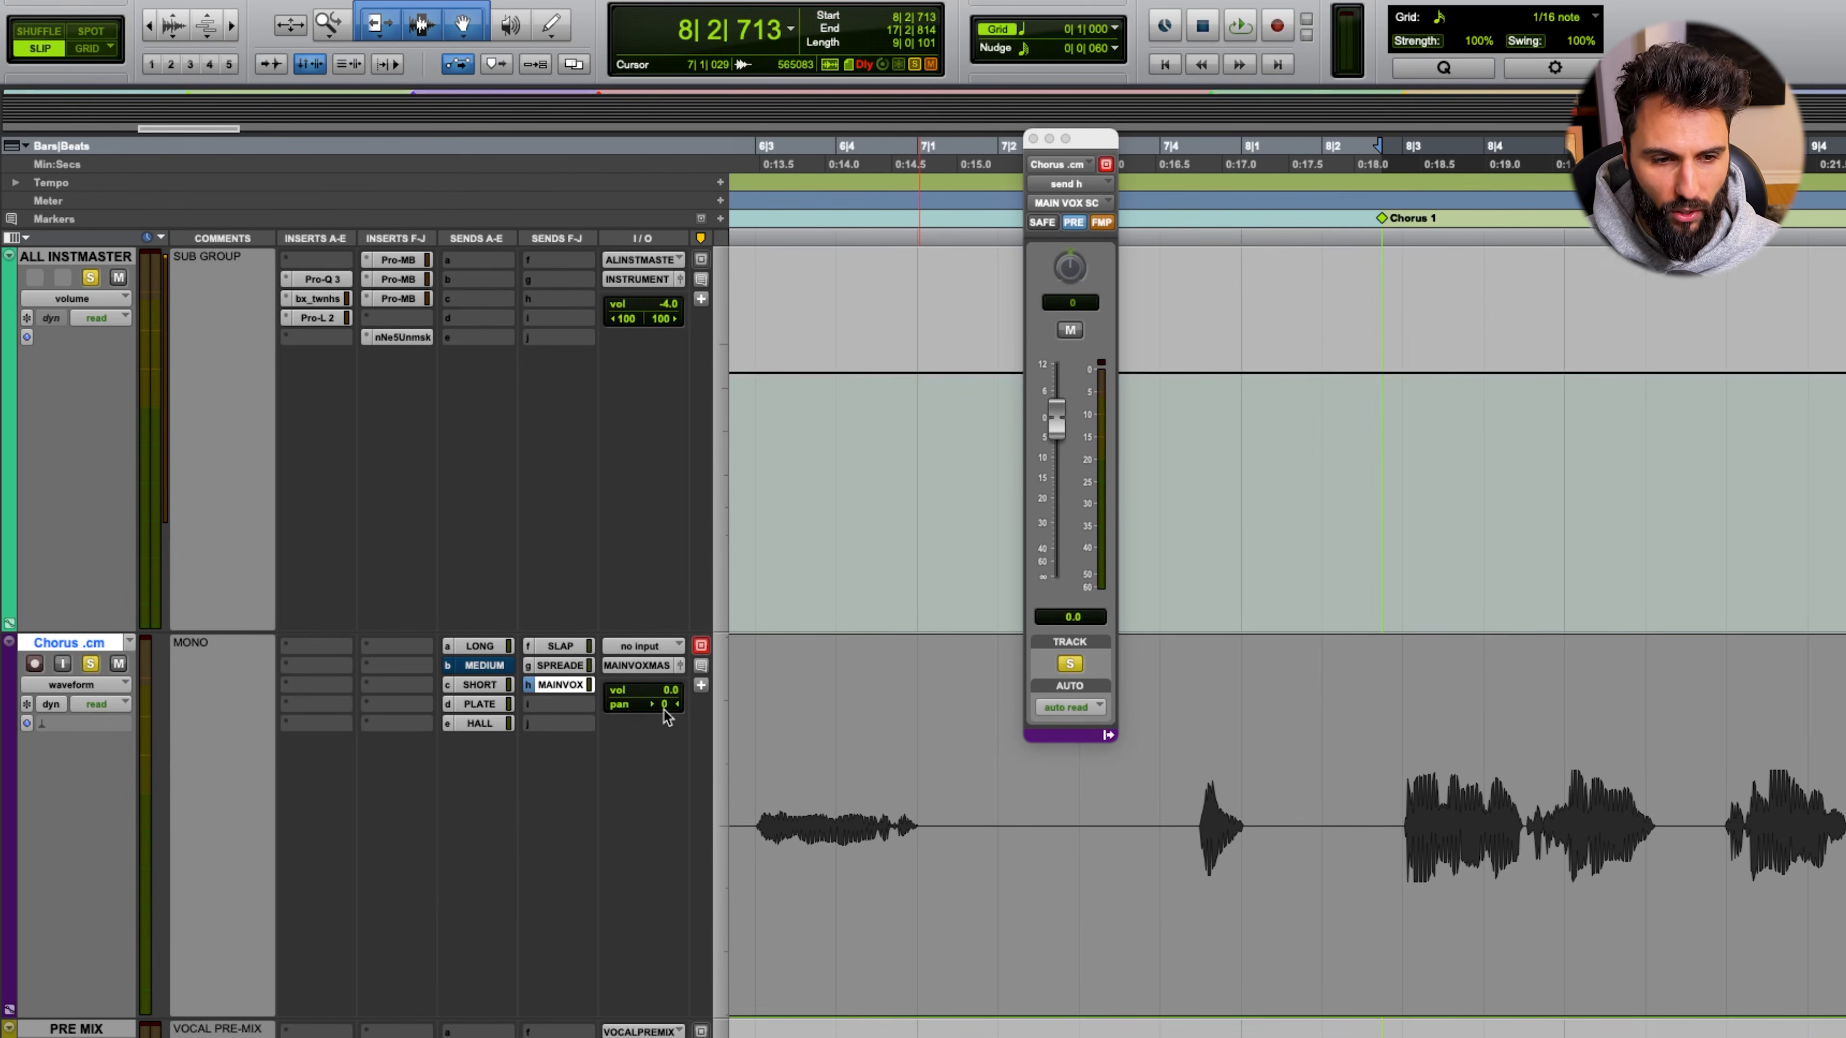
pyautogui.click(404, 337)
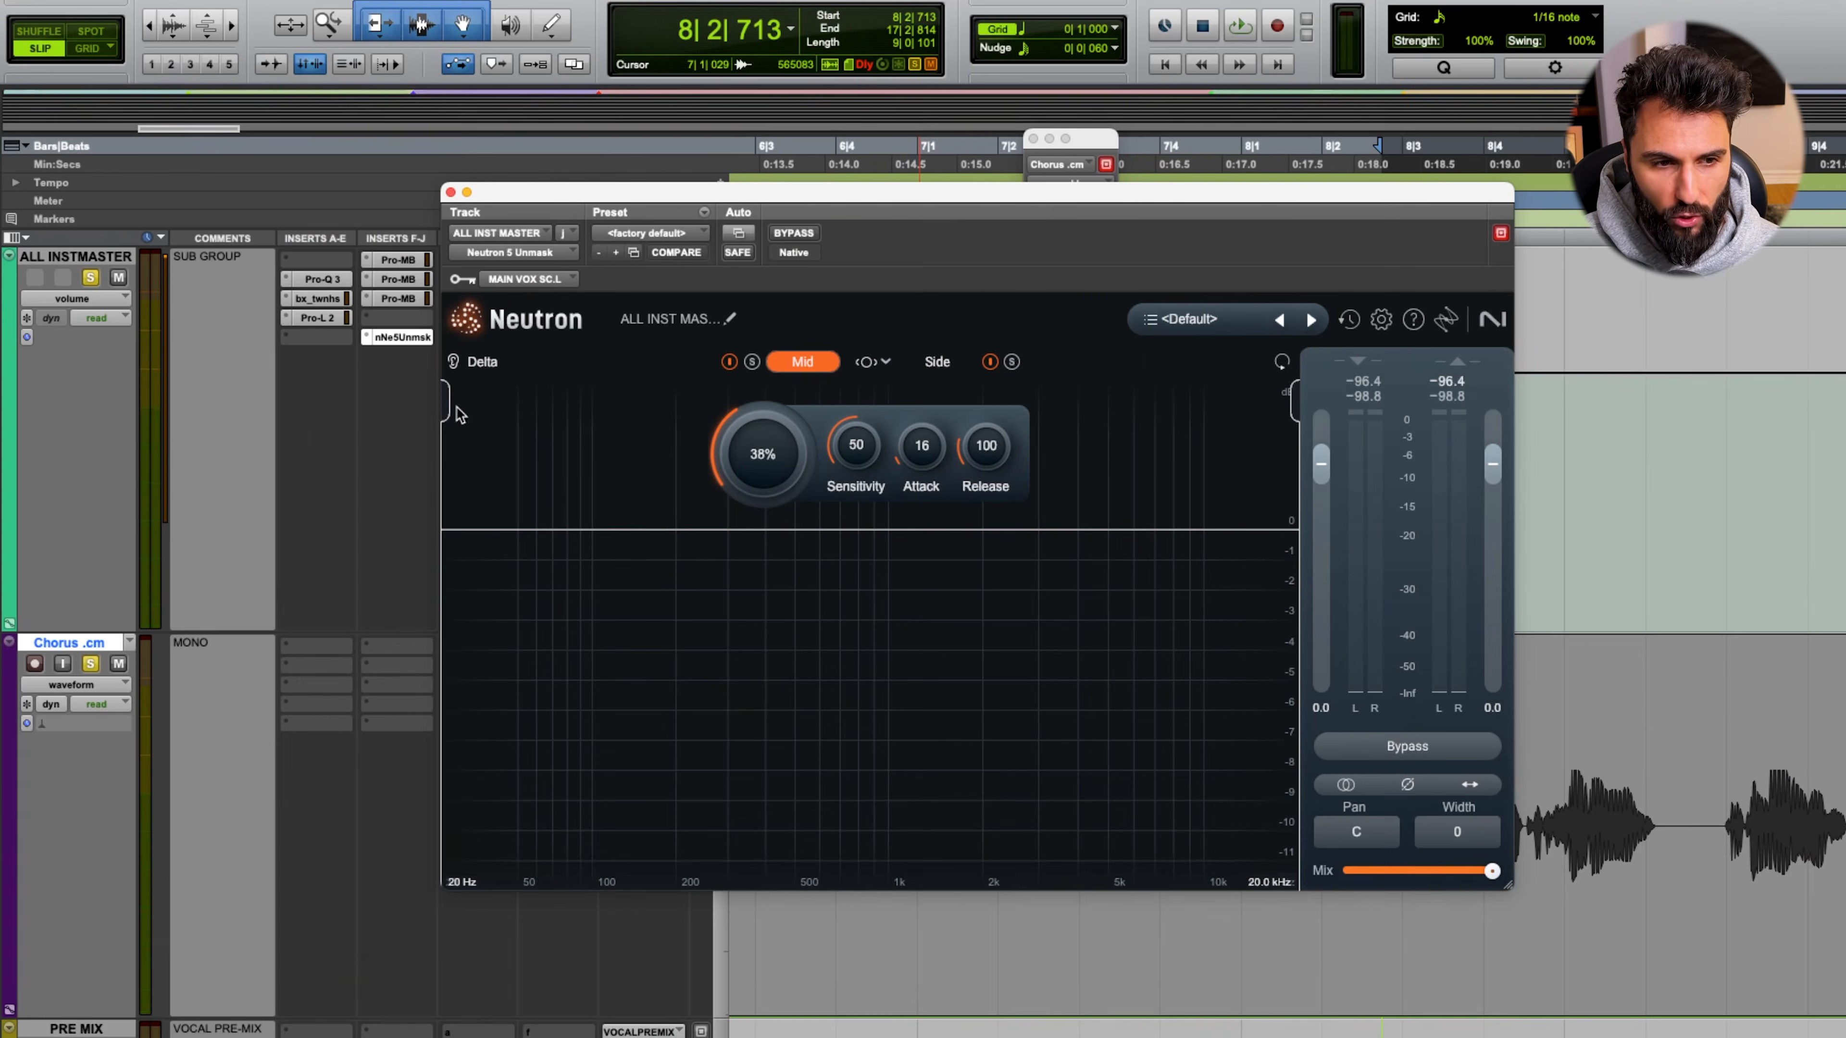
# Try limiting the Mid unmasking range to 207 Hz–3.2 kHz and sweeping the Sensitivity down to 0 and back up
pyautogui.moveTo(447, 402); pyautogui.dragTo(679, 408)
pyautogui.moveTo(1293, 401); pyautogui.dragTo(1044, 419)
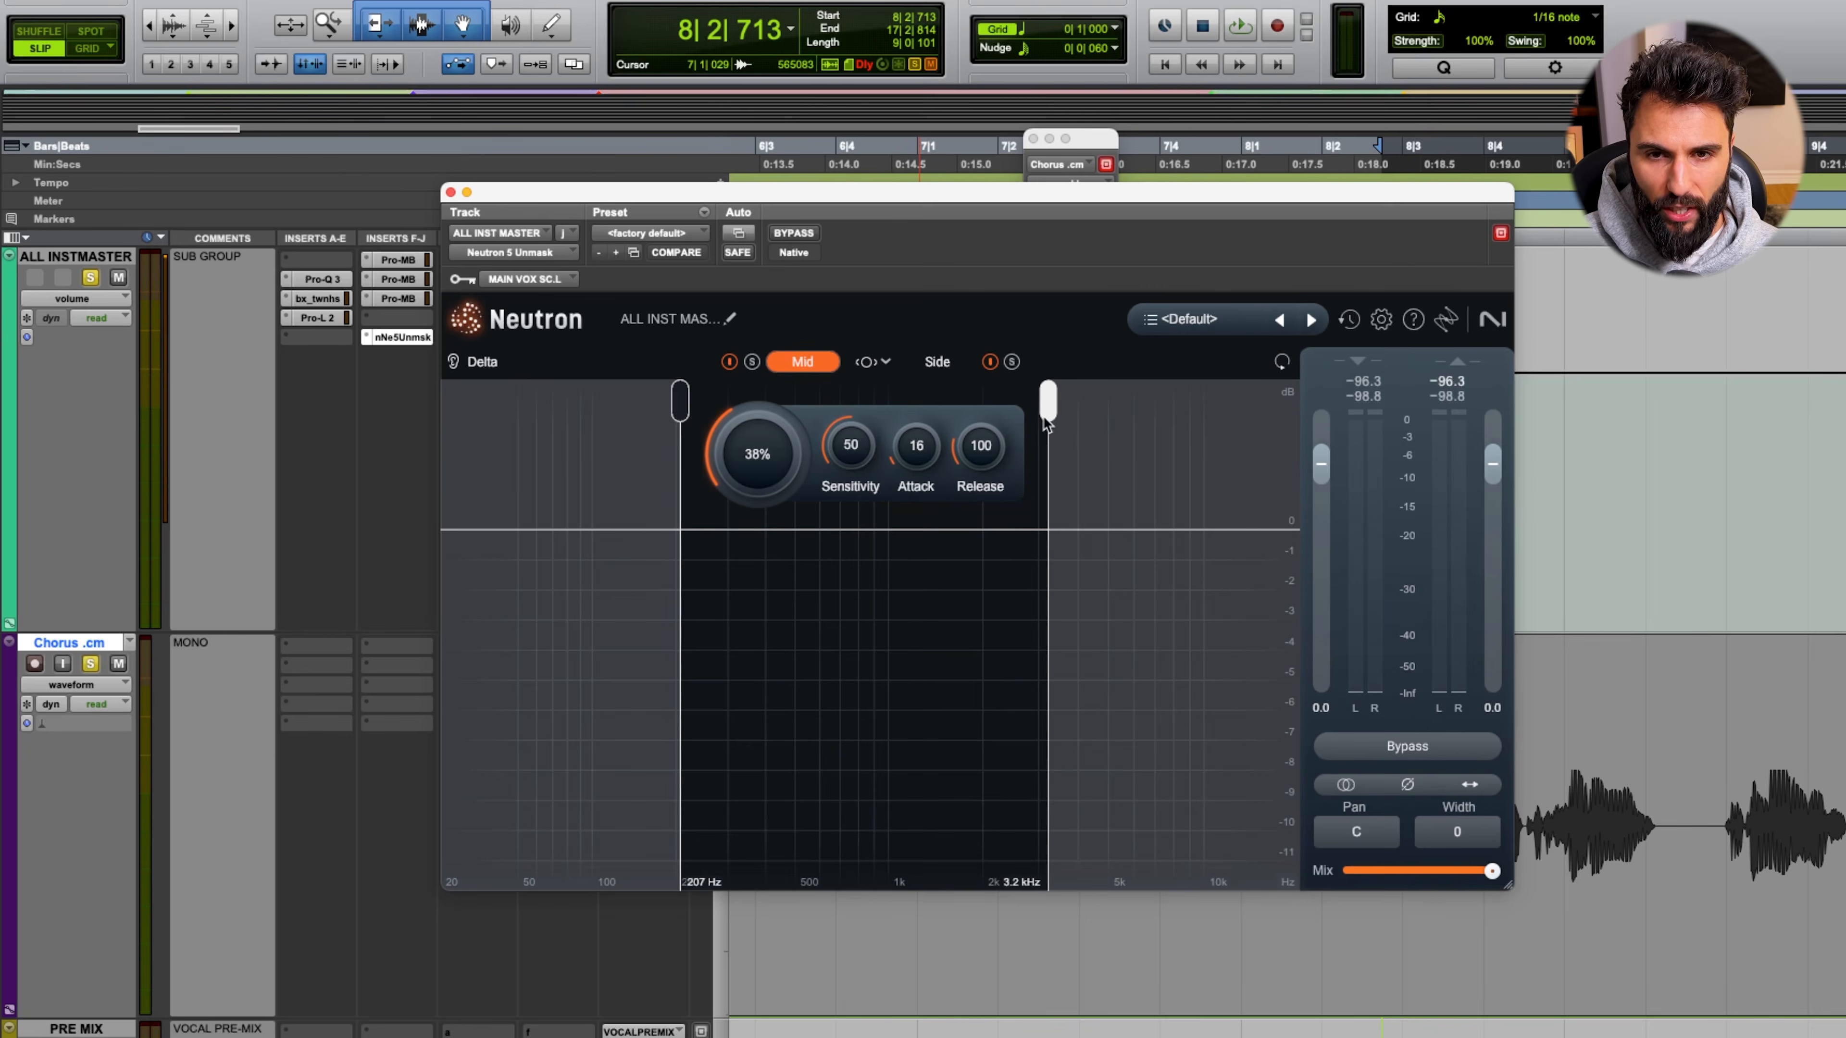
pyautogui.moveTo(1044, 424); pyautogui.dragTo(1044, 424)
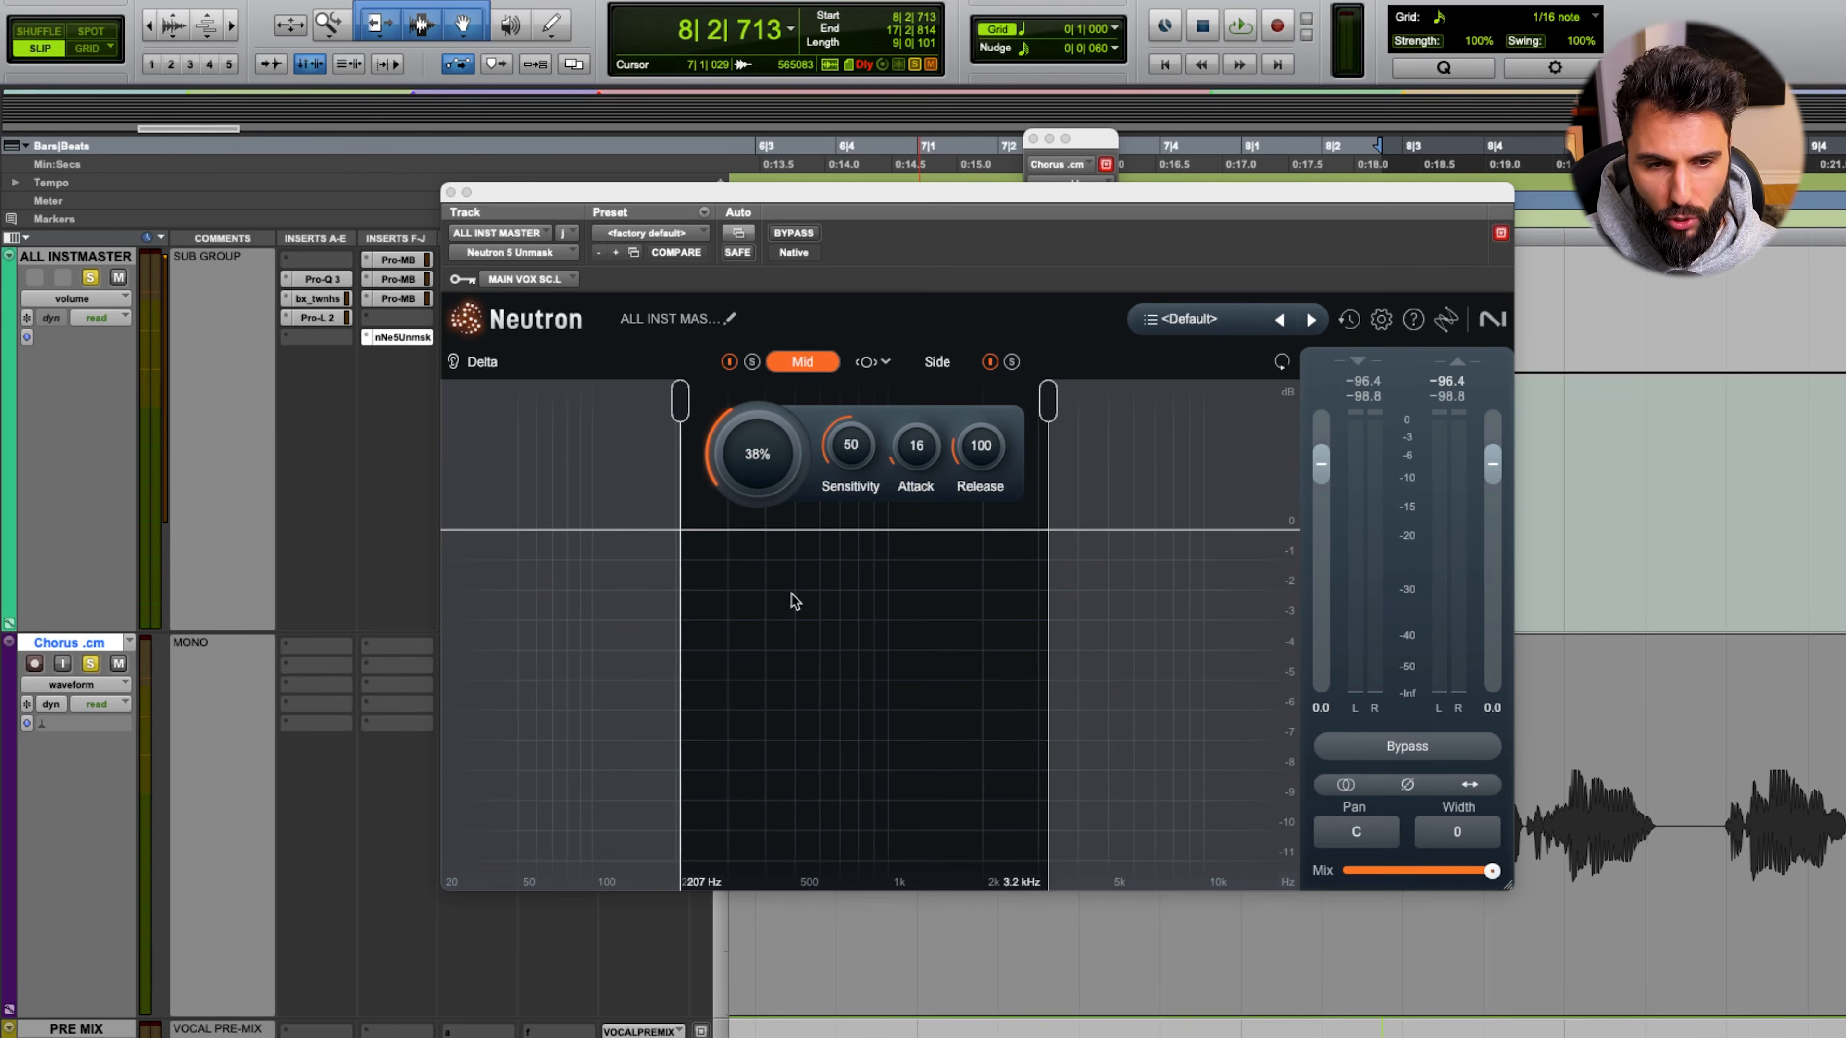
pyautogui.click(984, 451)
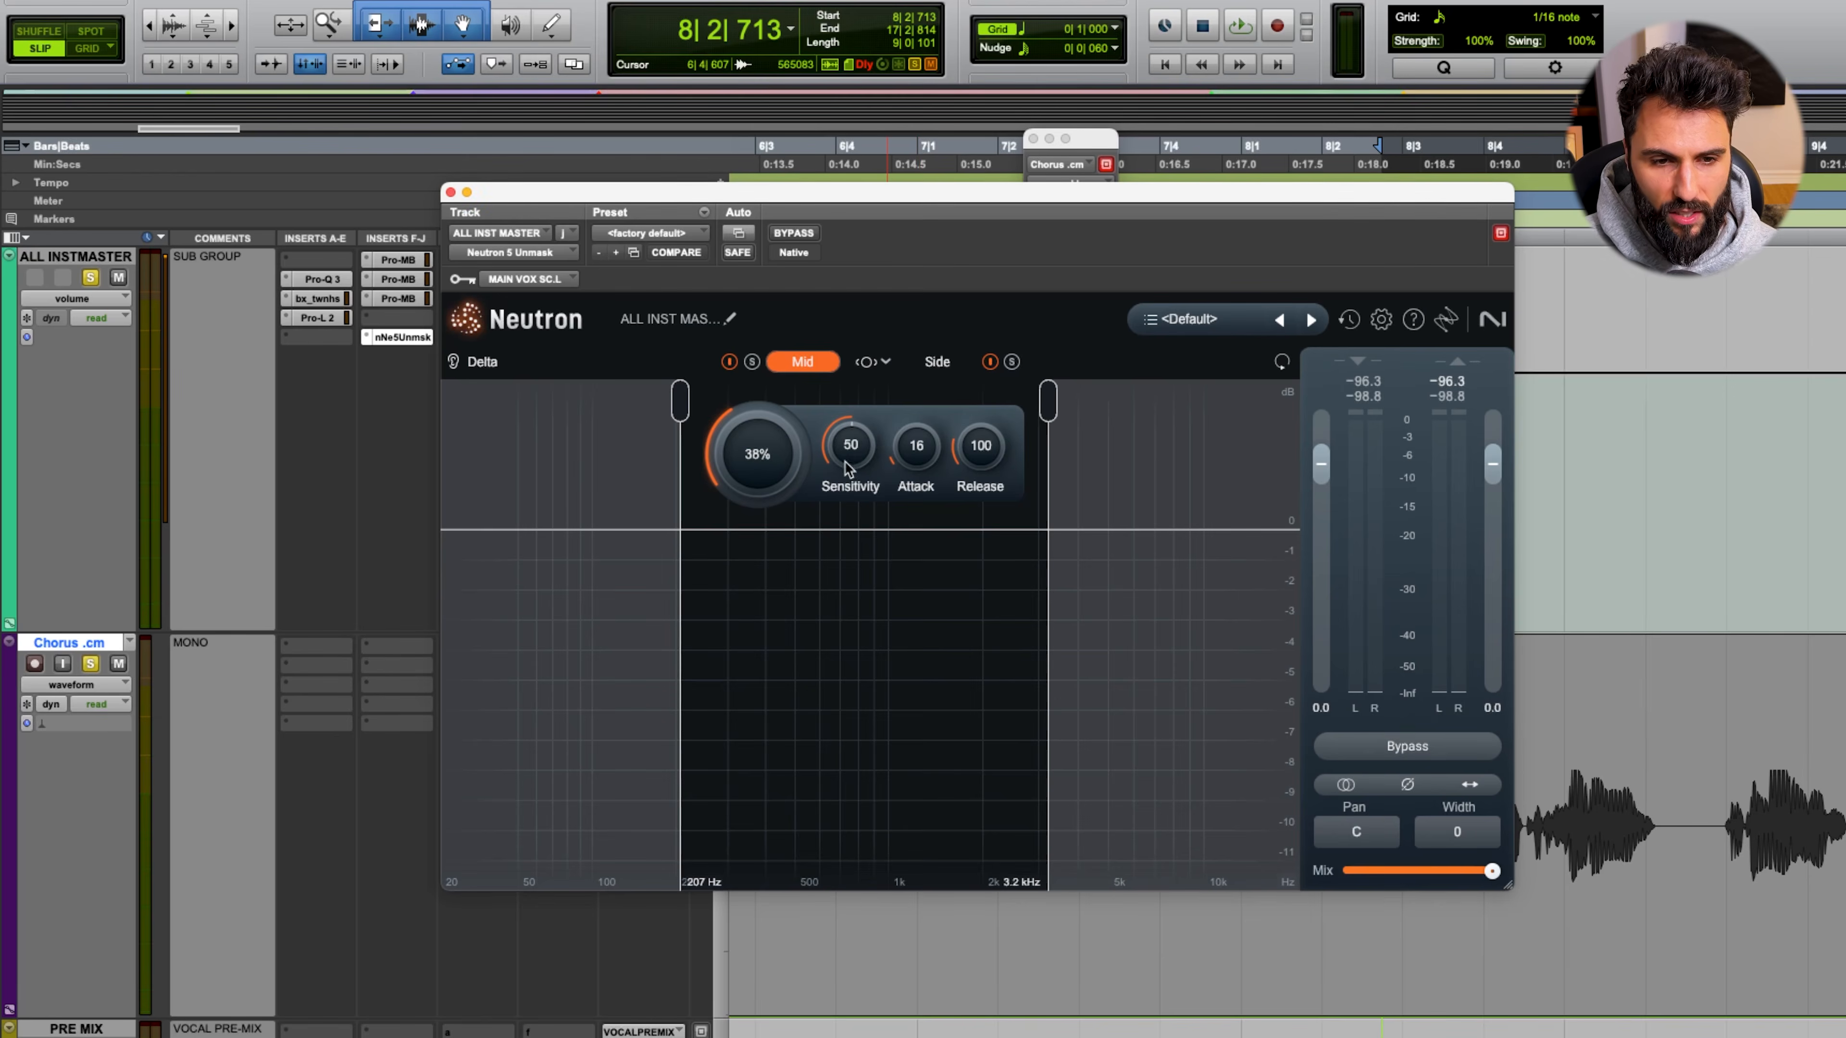
pyautogui.moveTo(851, 458); pyautogui.dragTo(854, 624)
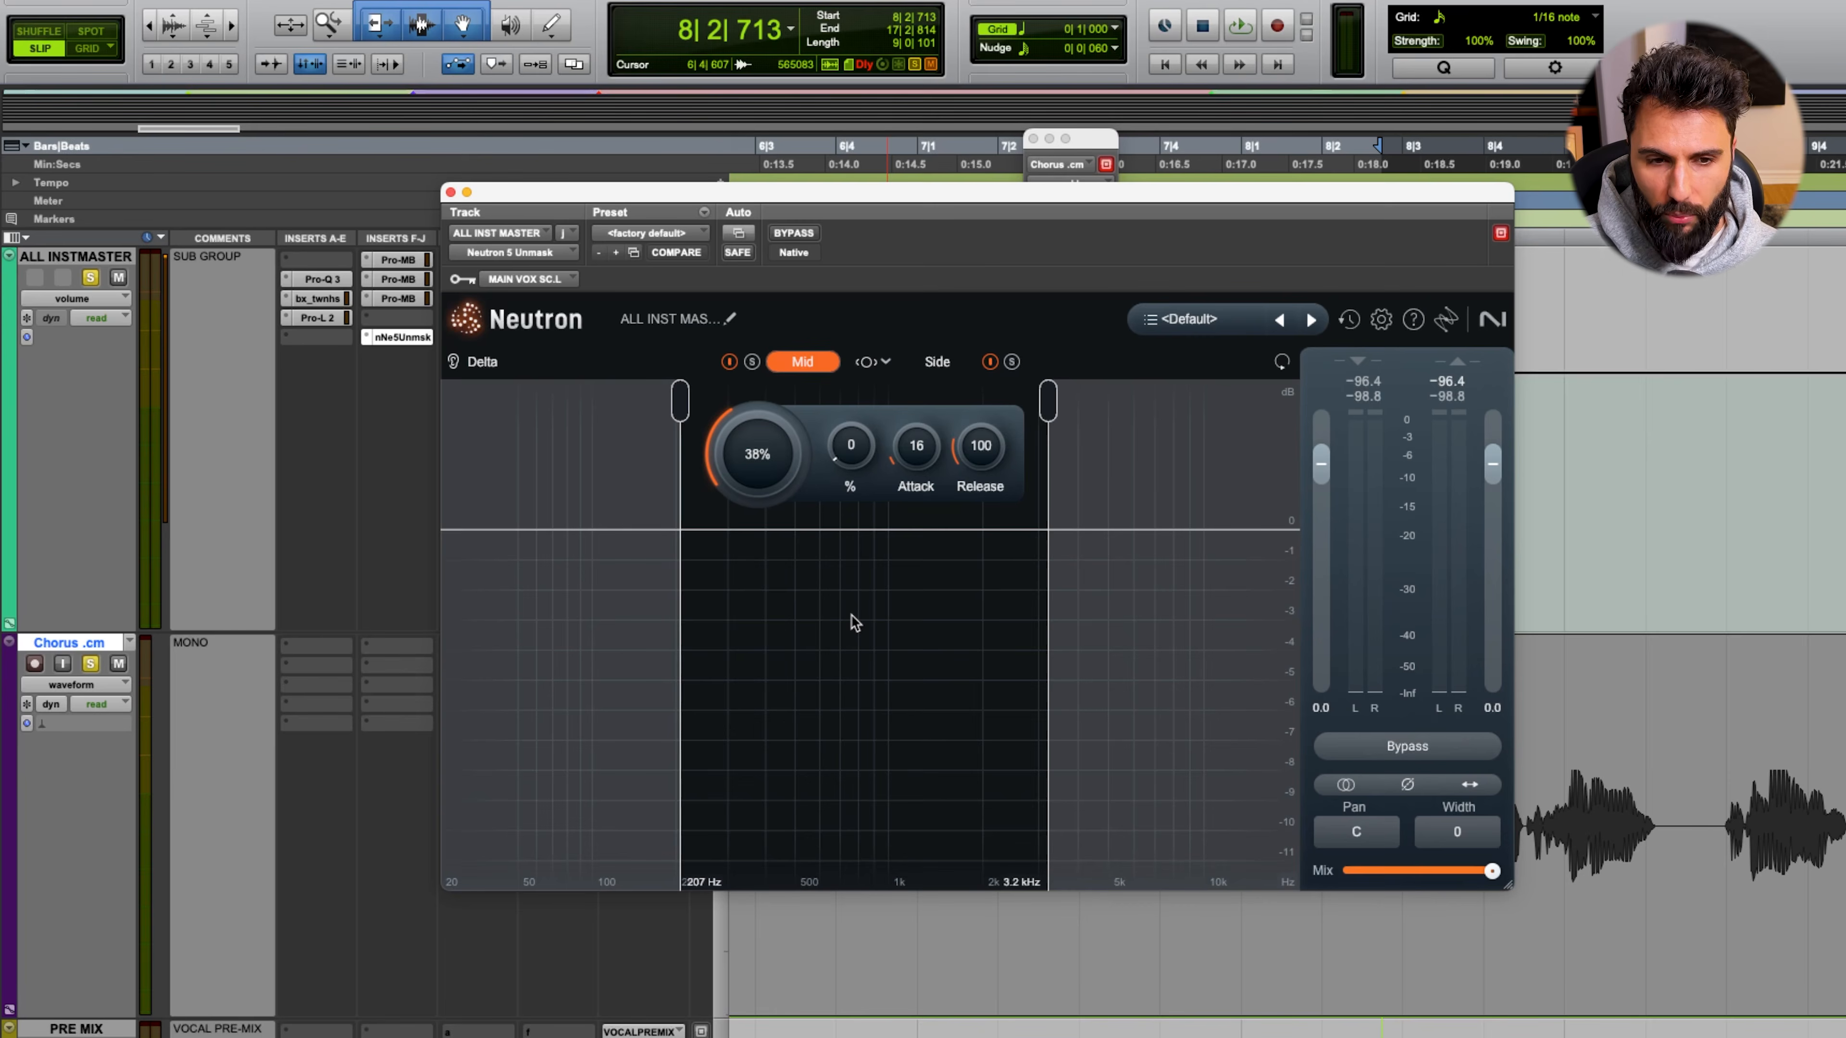
pyautogui.moveTo(850, 615); pyautogui.dragTo(918, 263)
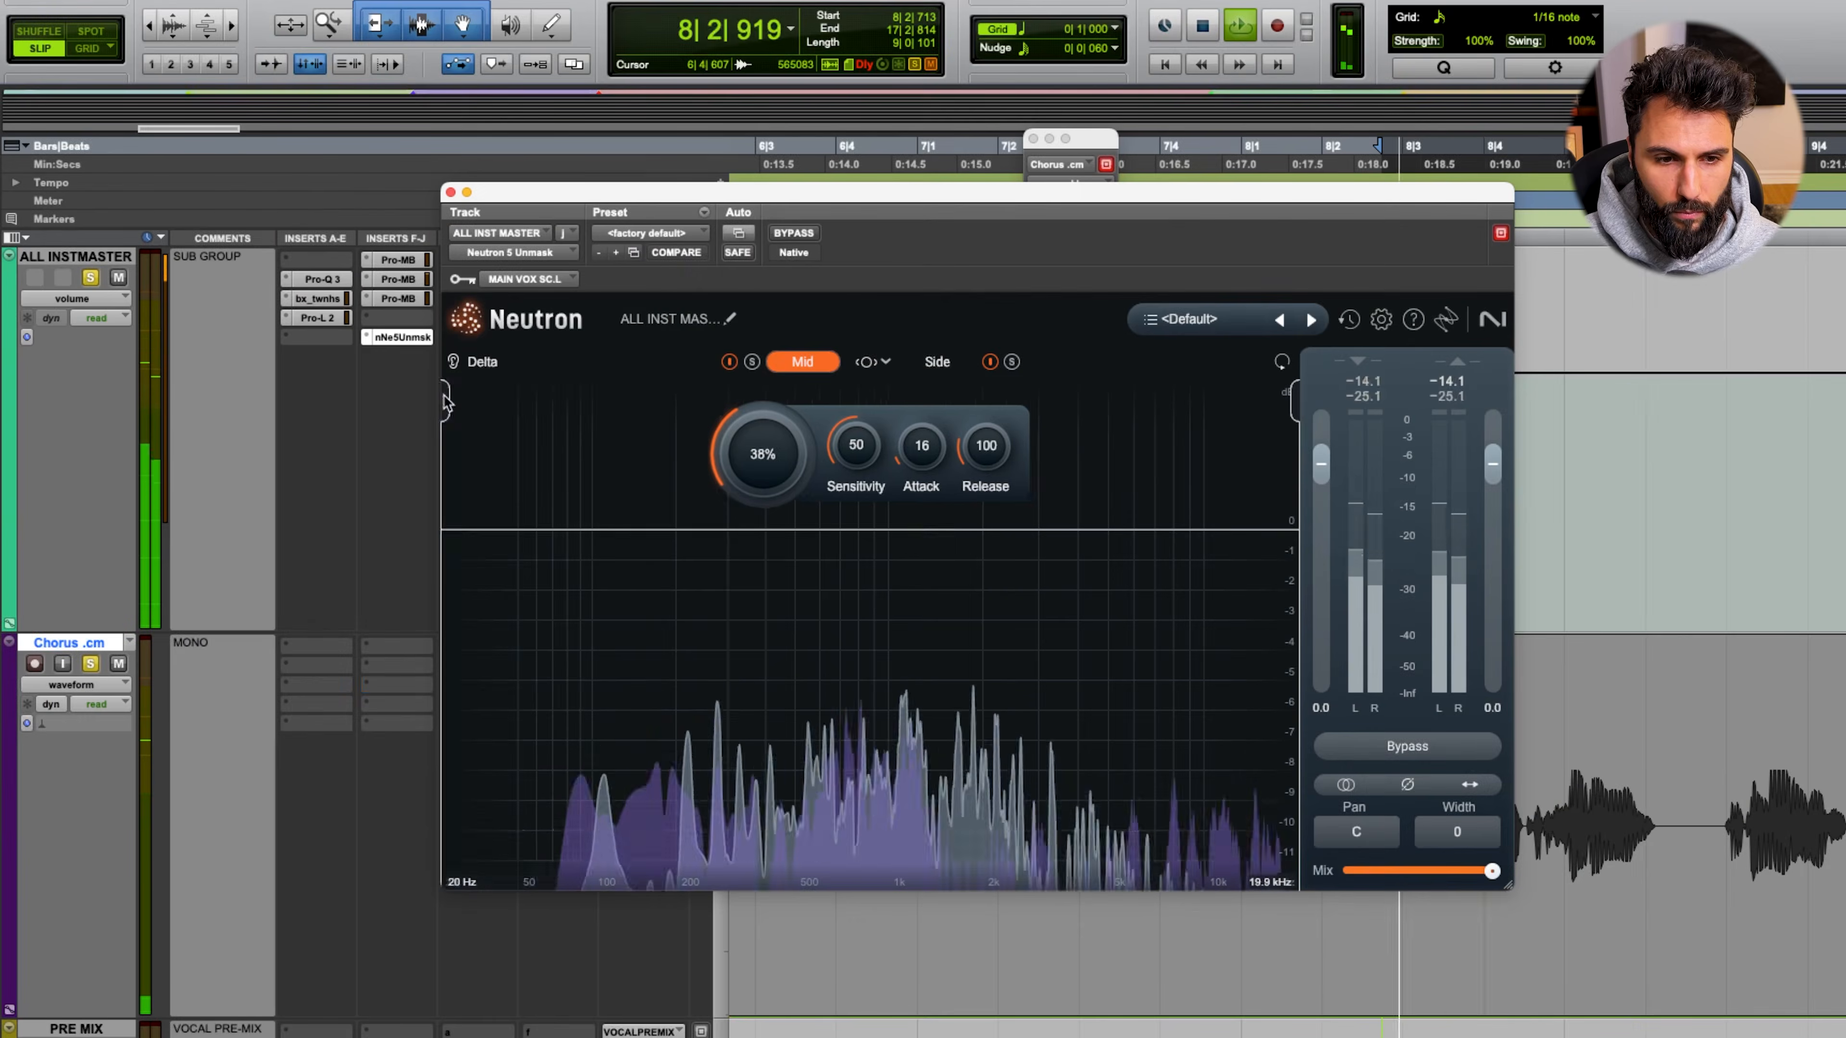
# Limit the Mid unmasking range to 247 Hz–3.0 kHz and set Sensitivity to 40, Attack to 5 and Release to 60 during playback
pyautogui.moveTo(442, 394); pyautogui.dragTo(706, 395)
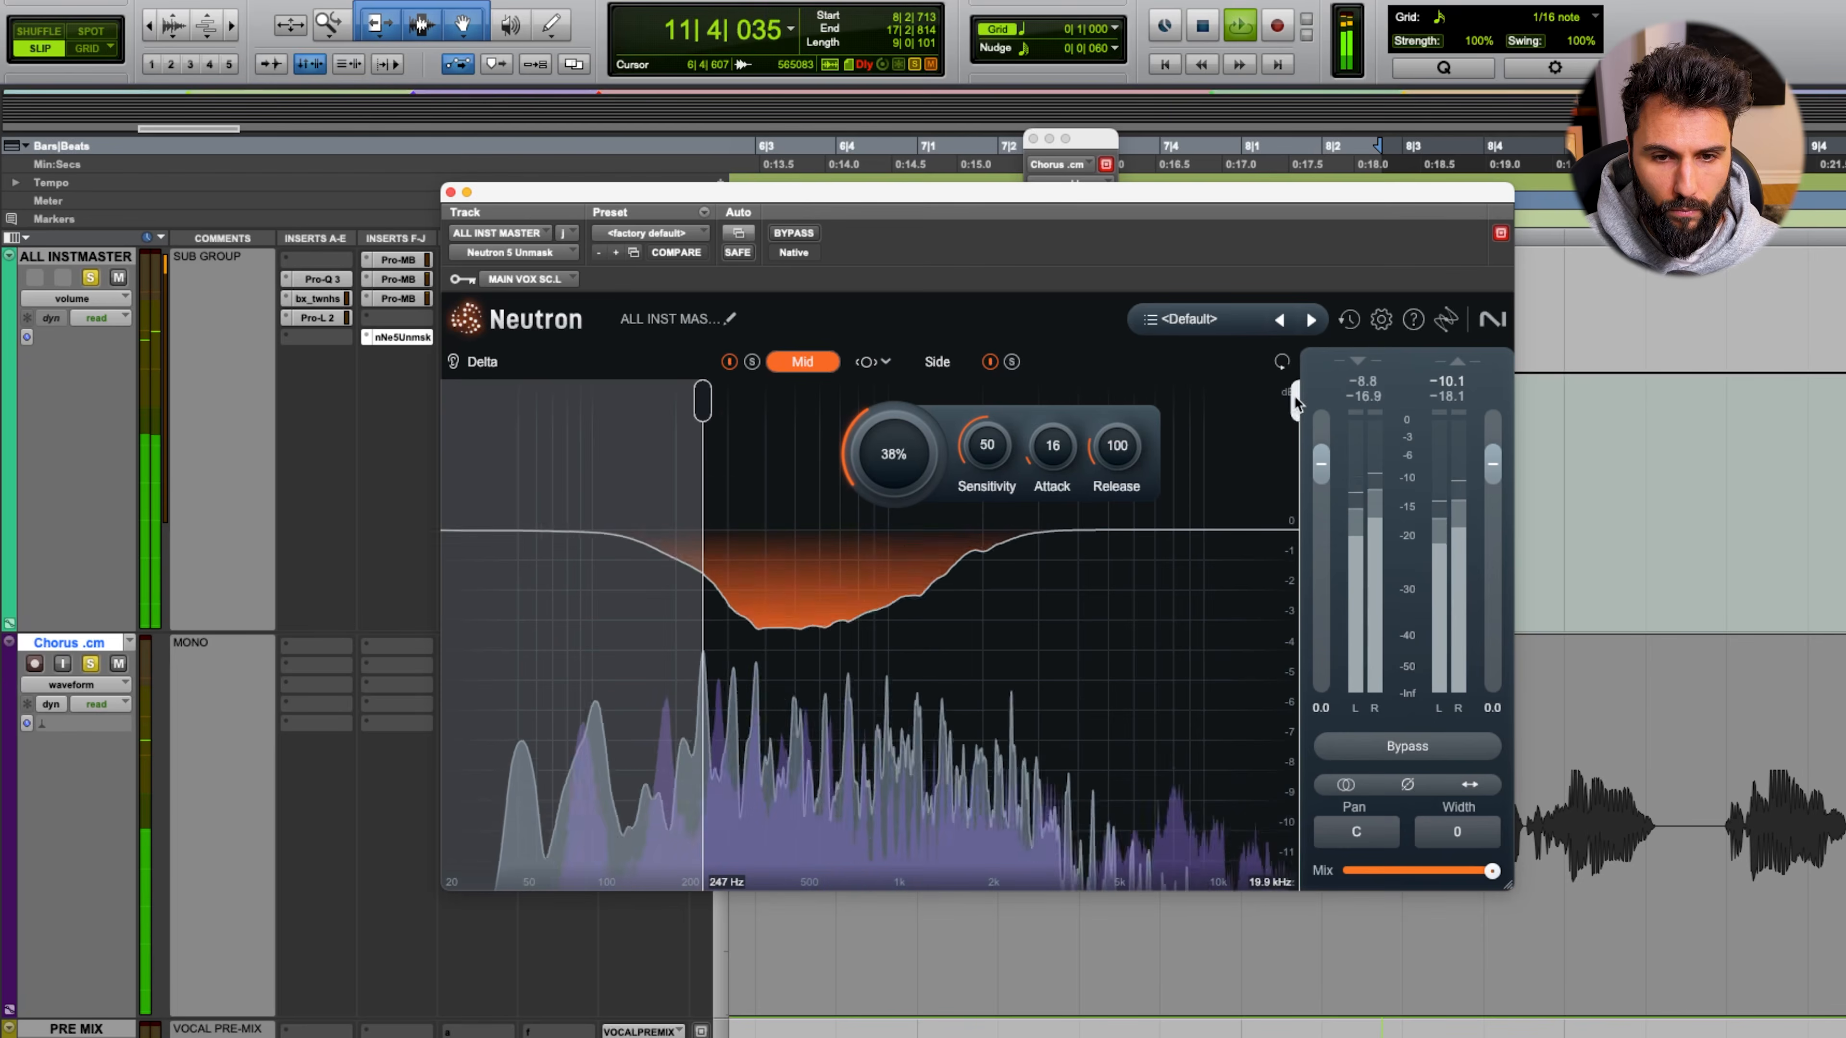
pyautogui.moveTo(1295, 397); pyautogui.dragTo(1035, 420)
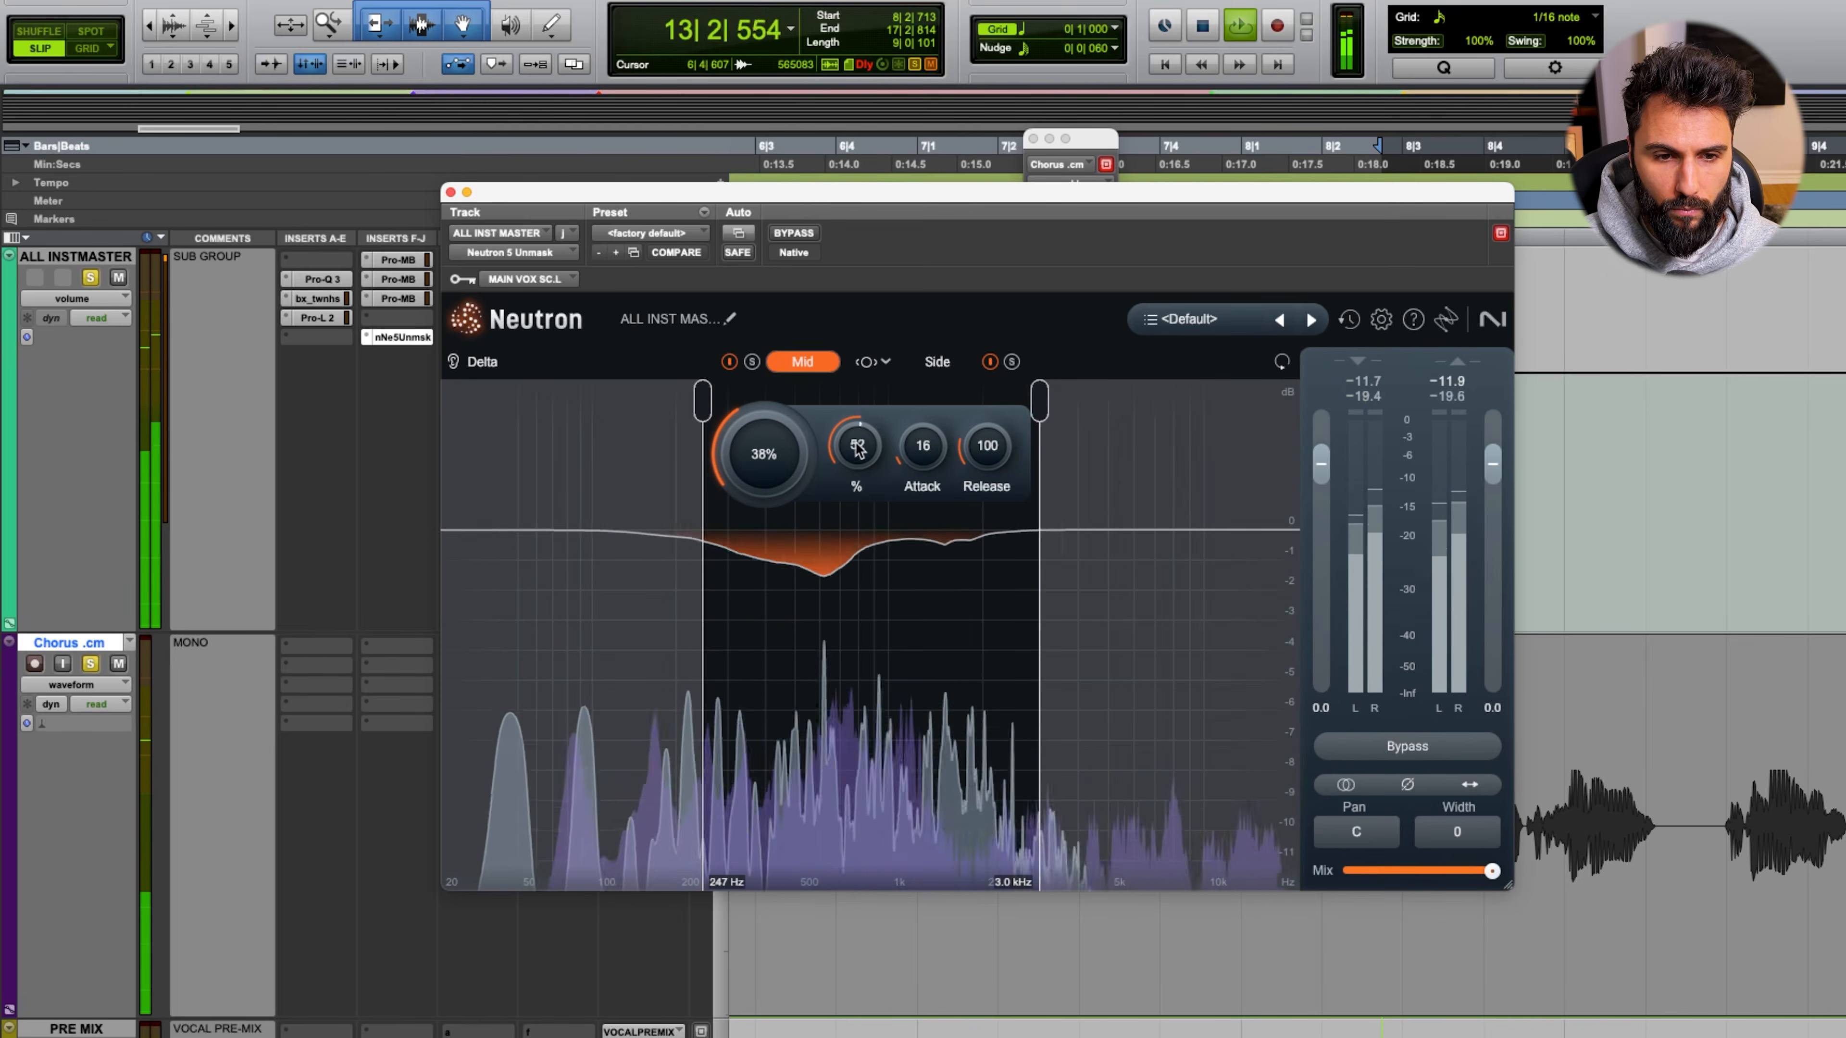
pyautogui.moveTo(858, 447); pyautogui.dragTo(853, 494)
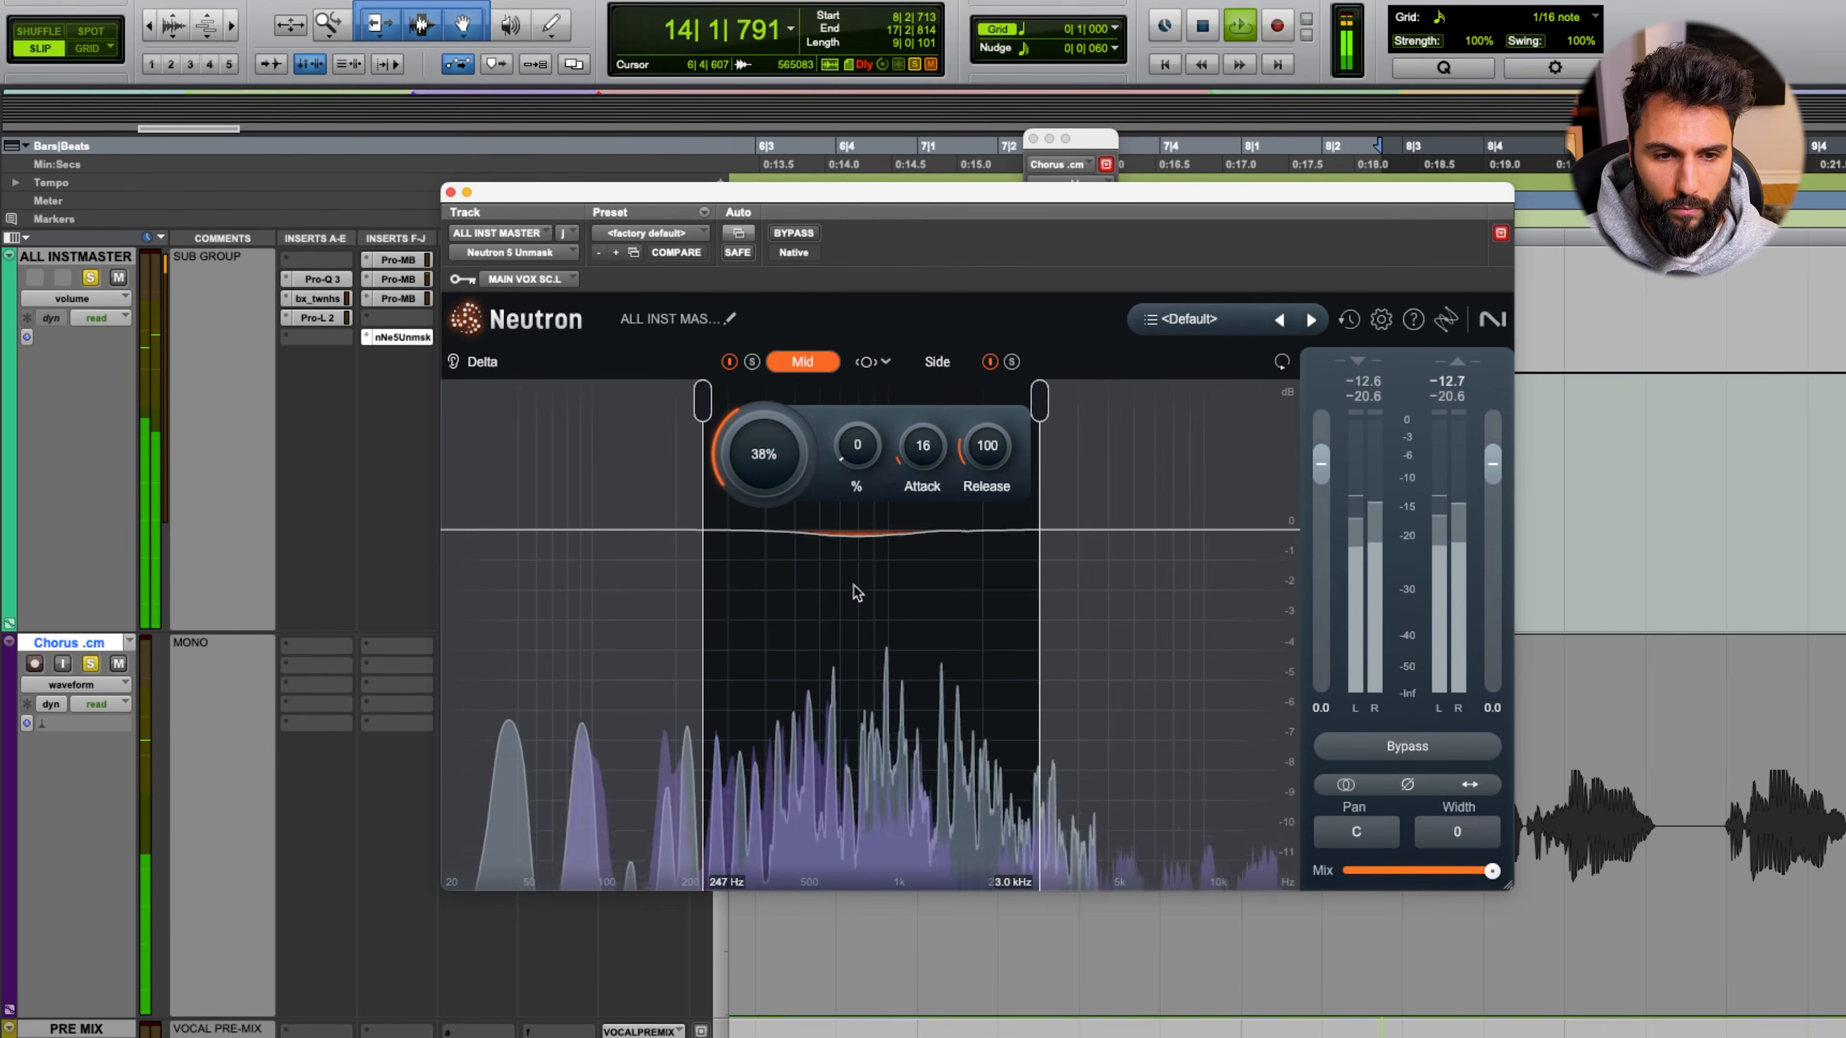
pyautogui.moveTo(852, 584); pyautogui.dragTo(920, 499)
pyautogui.moveTo(994, 441); pyautogui.dragTo(985, 524)
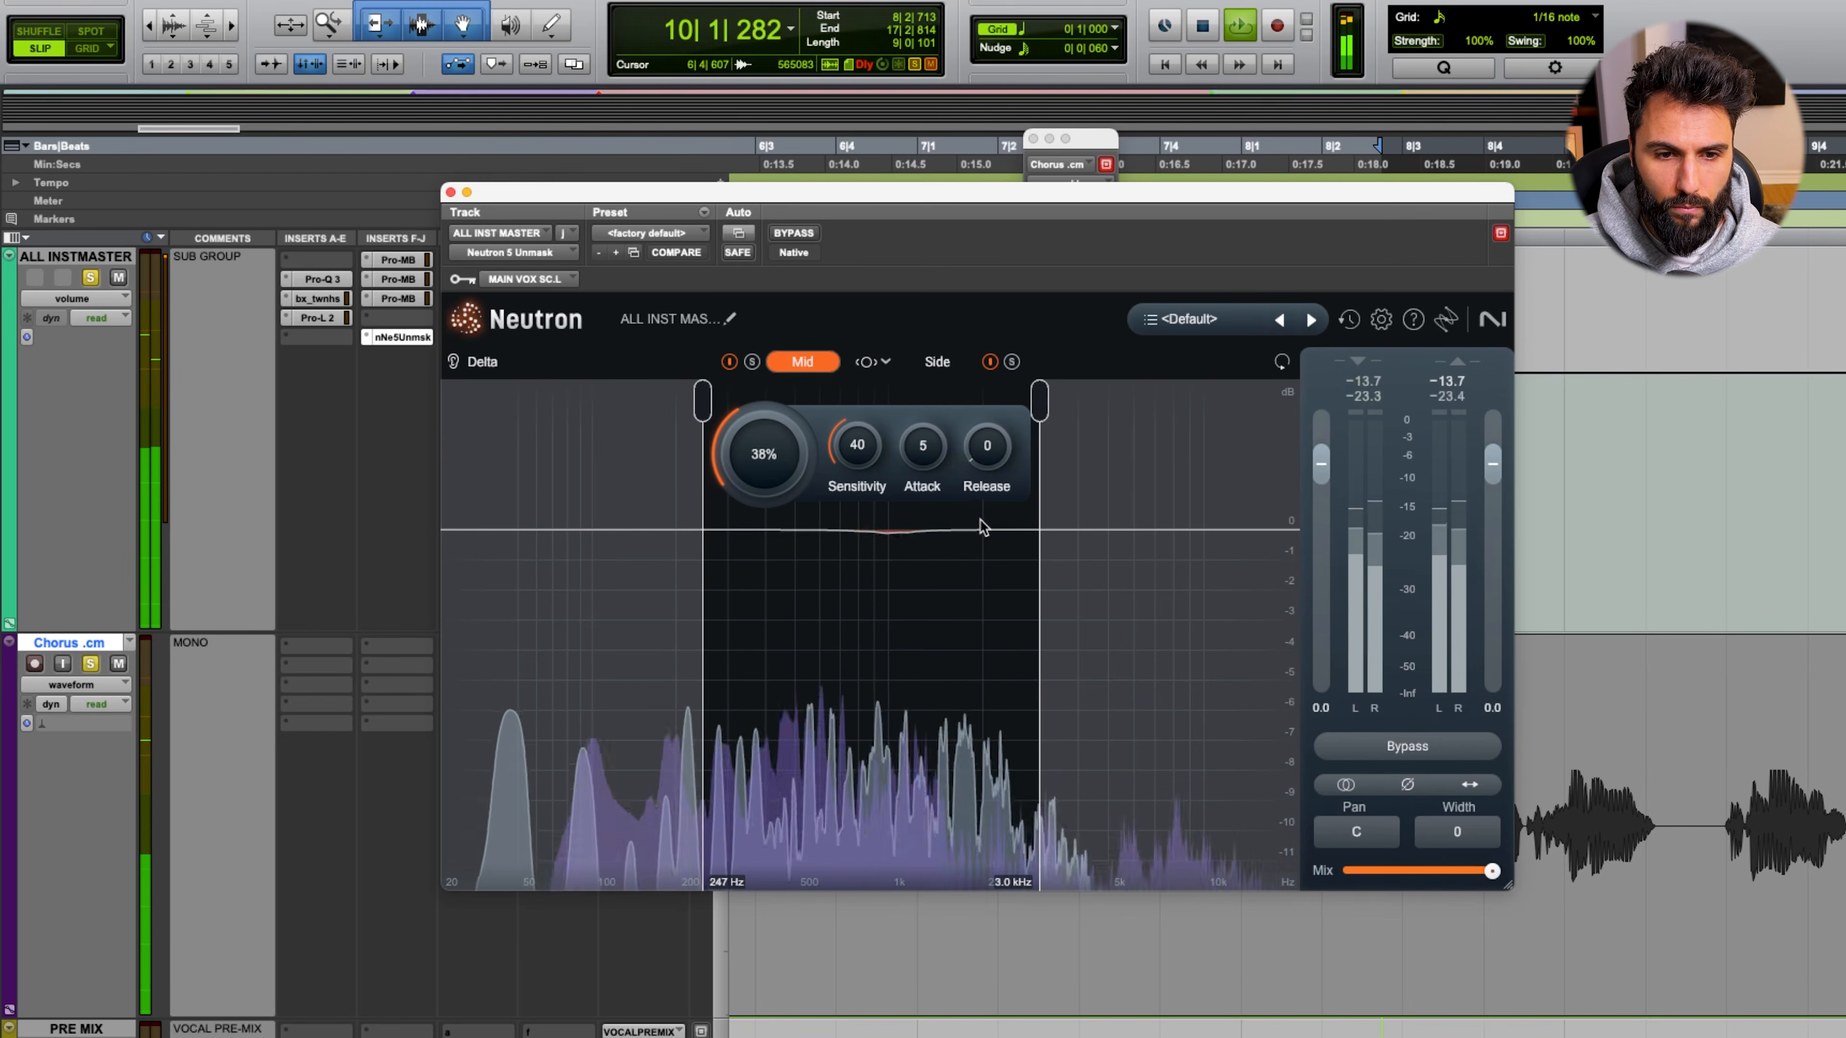
pyautogui.moveTo(989, 449); pyautogui.dragTo(989, 410)
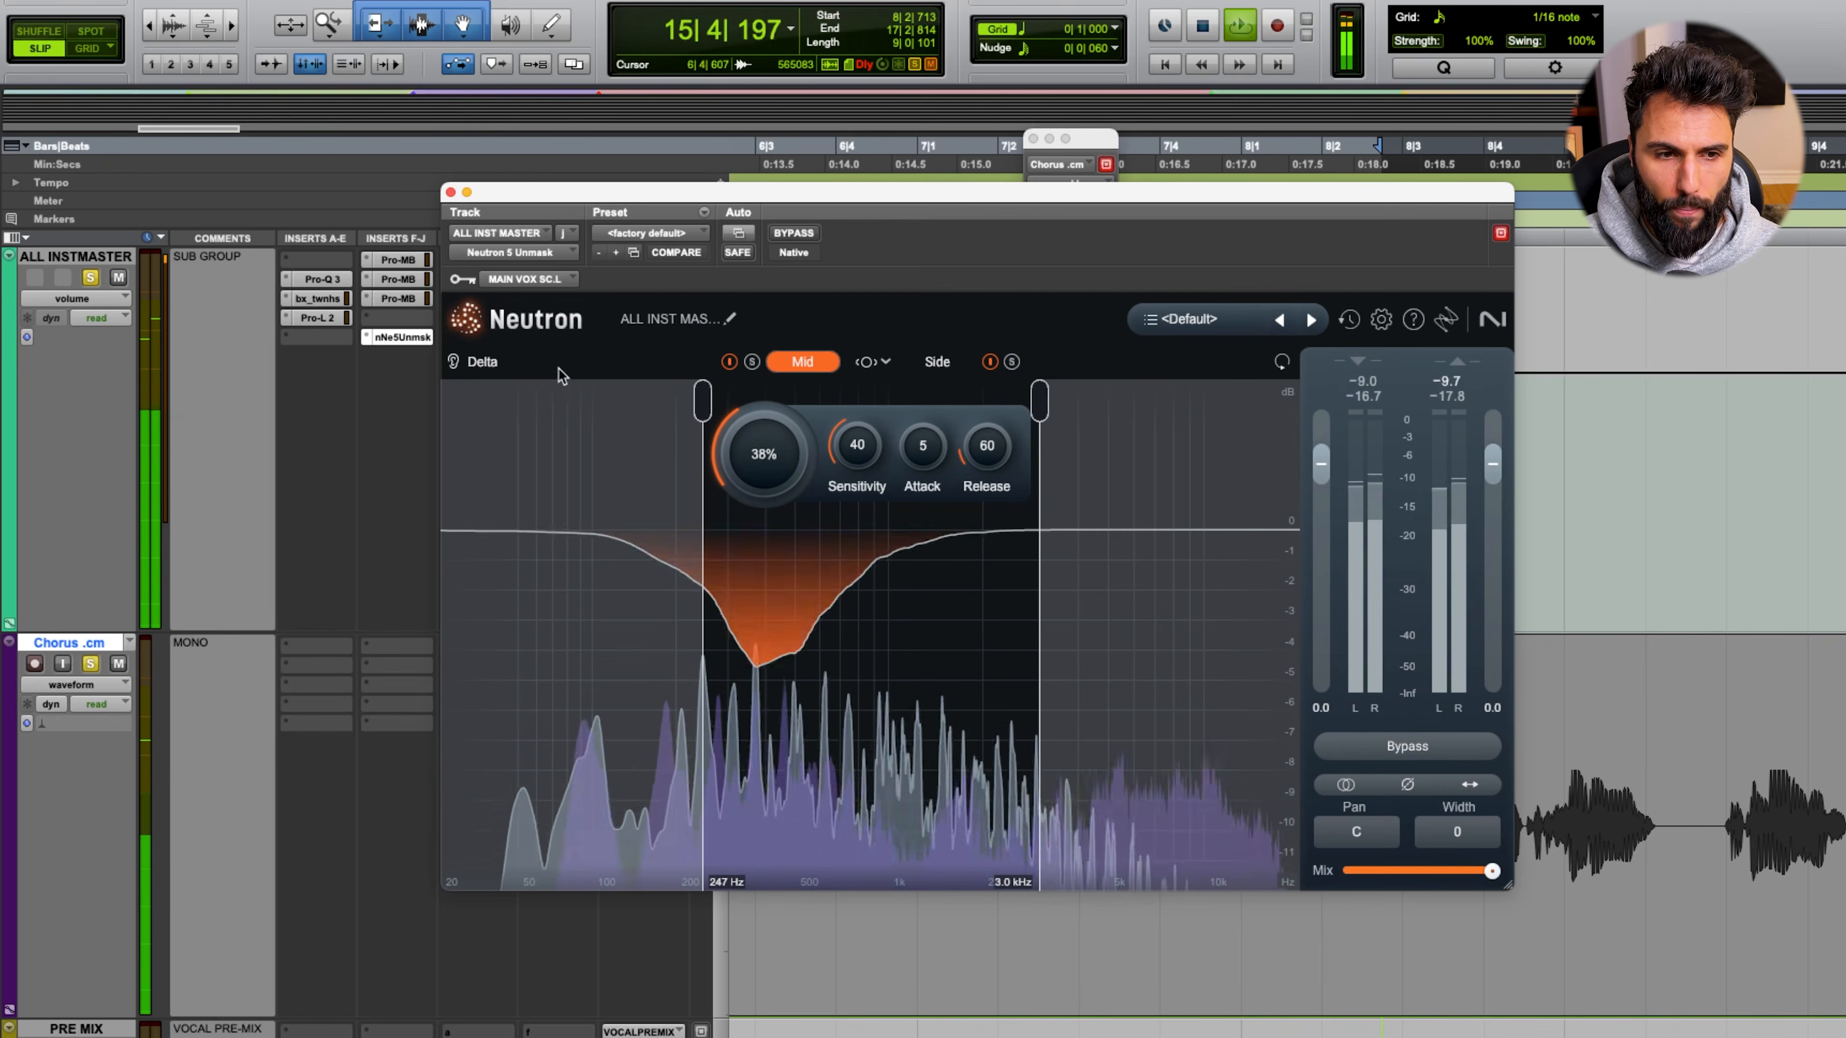
# Audition the Unmask Delta signal, compare the mix with the plug-in bypassed and active, and stop playback
pyautogui.click(472, 359)
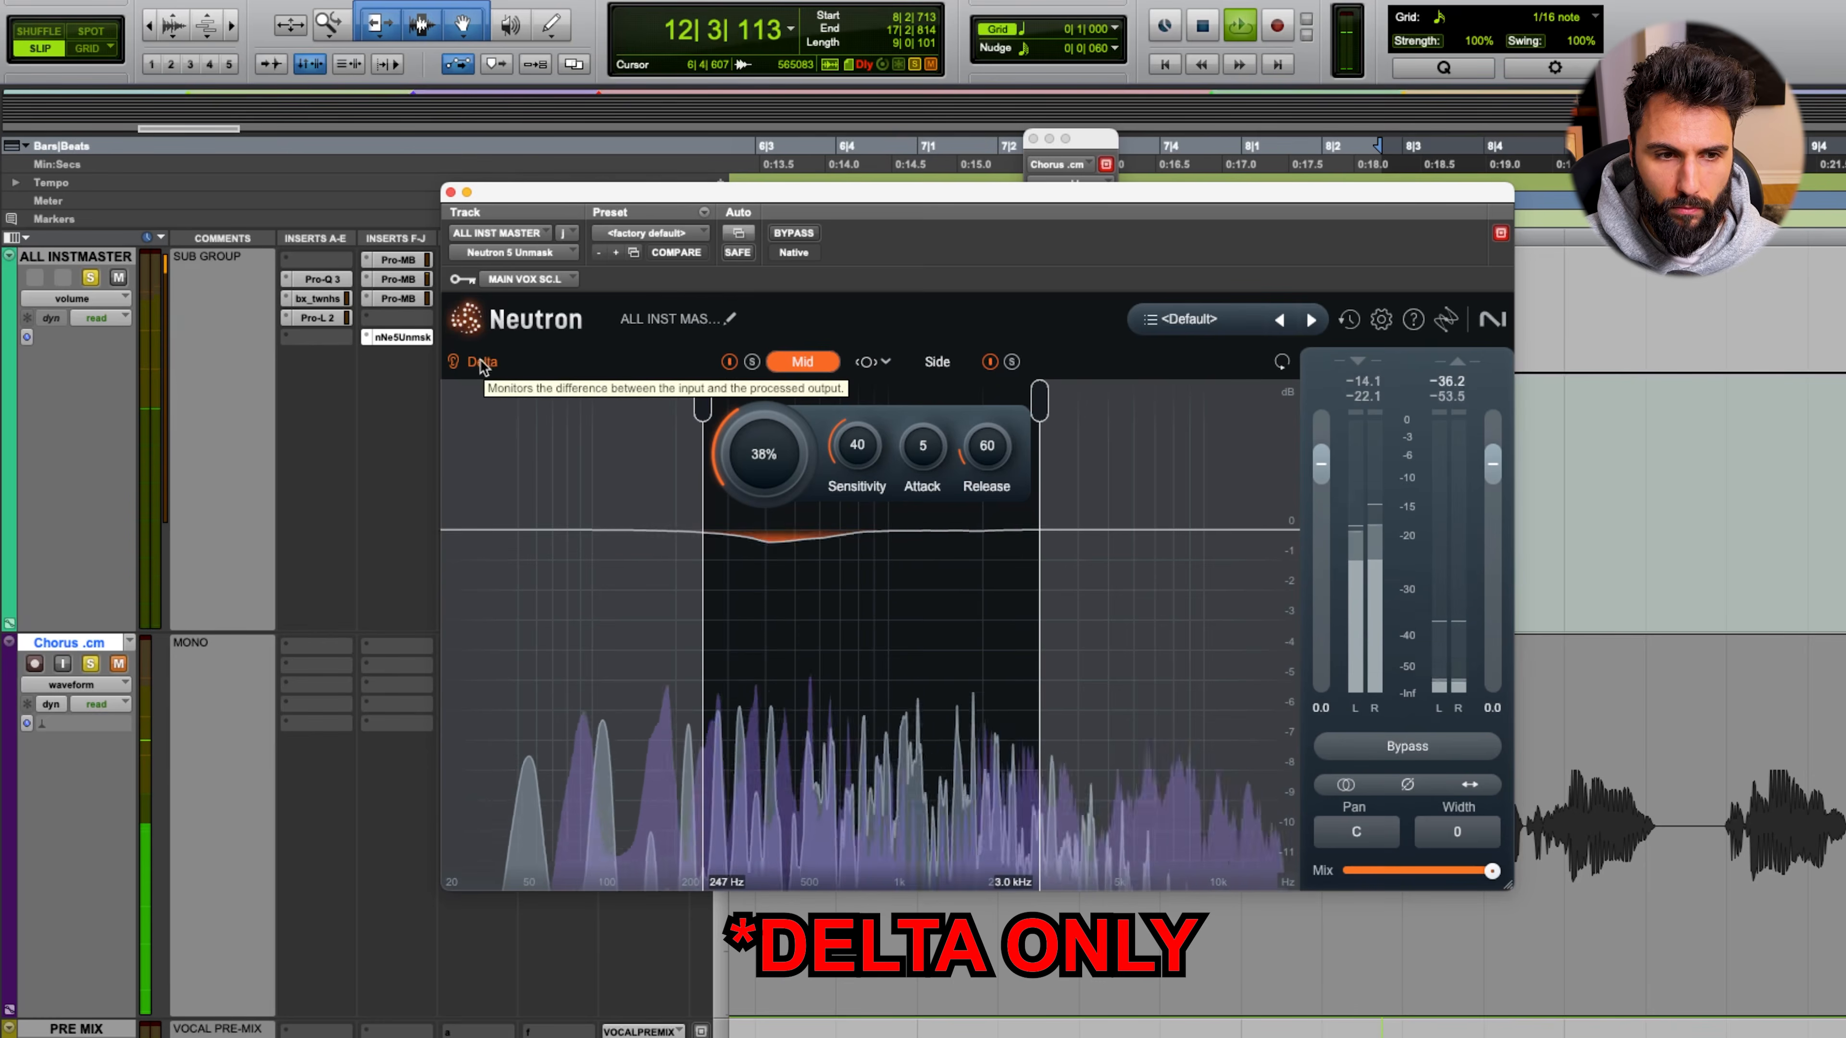
pyautogui.click(794, 232)
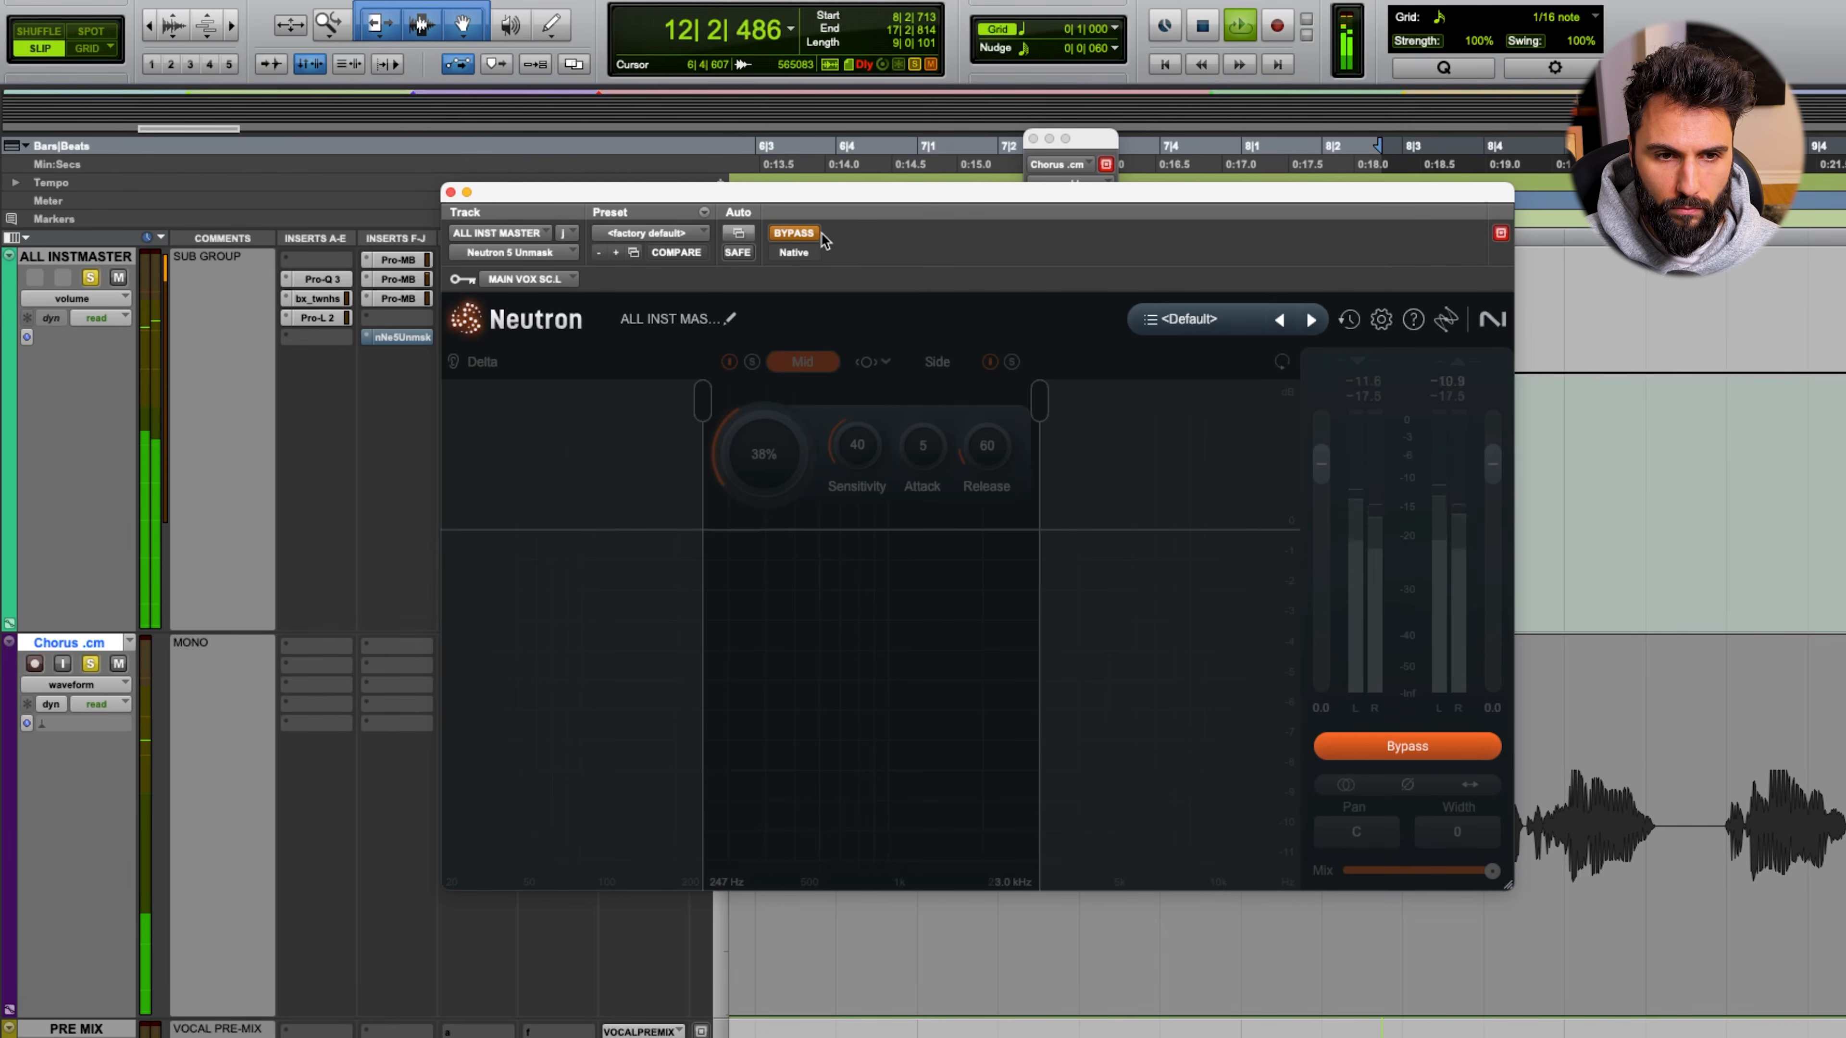
pyautogui.click(795, 234)
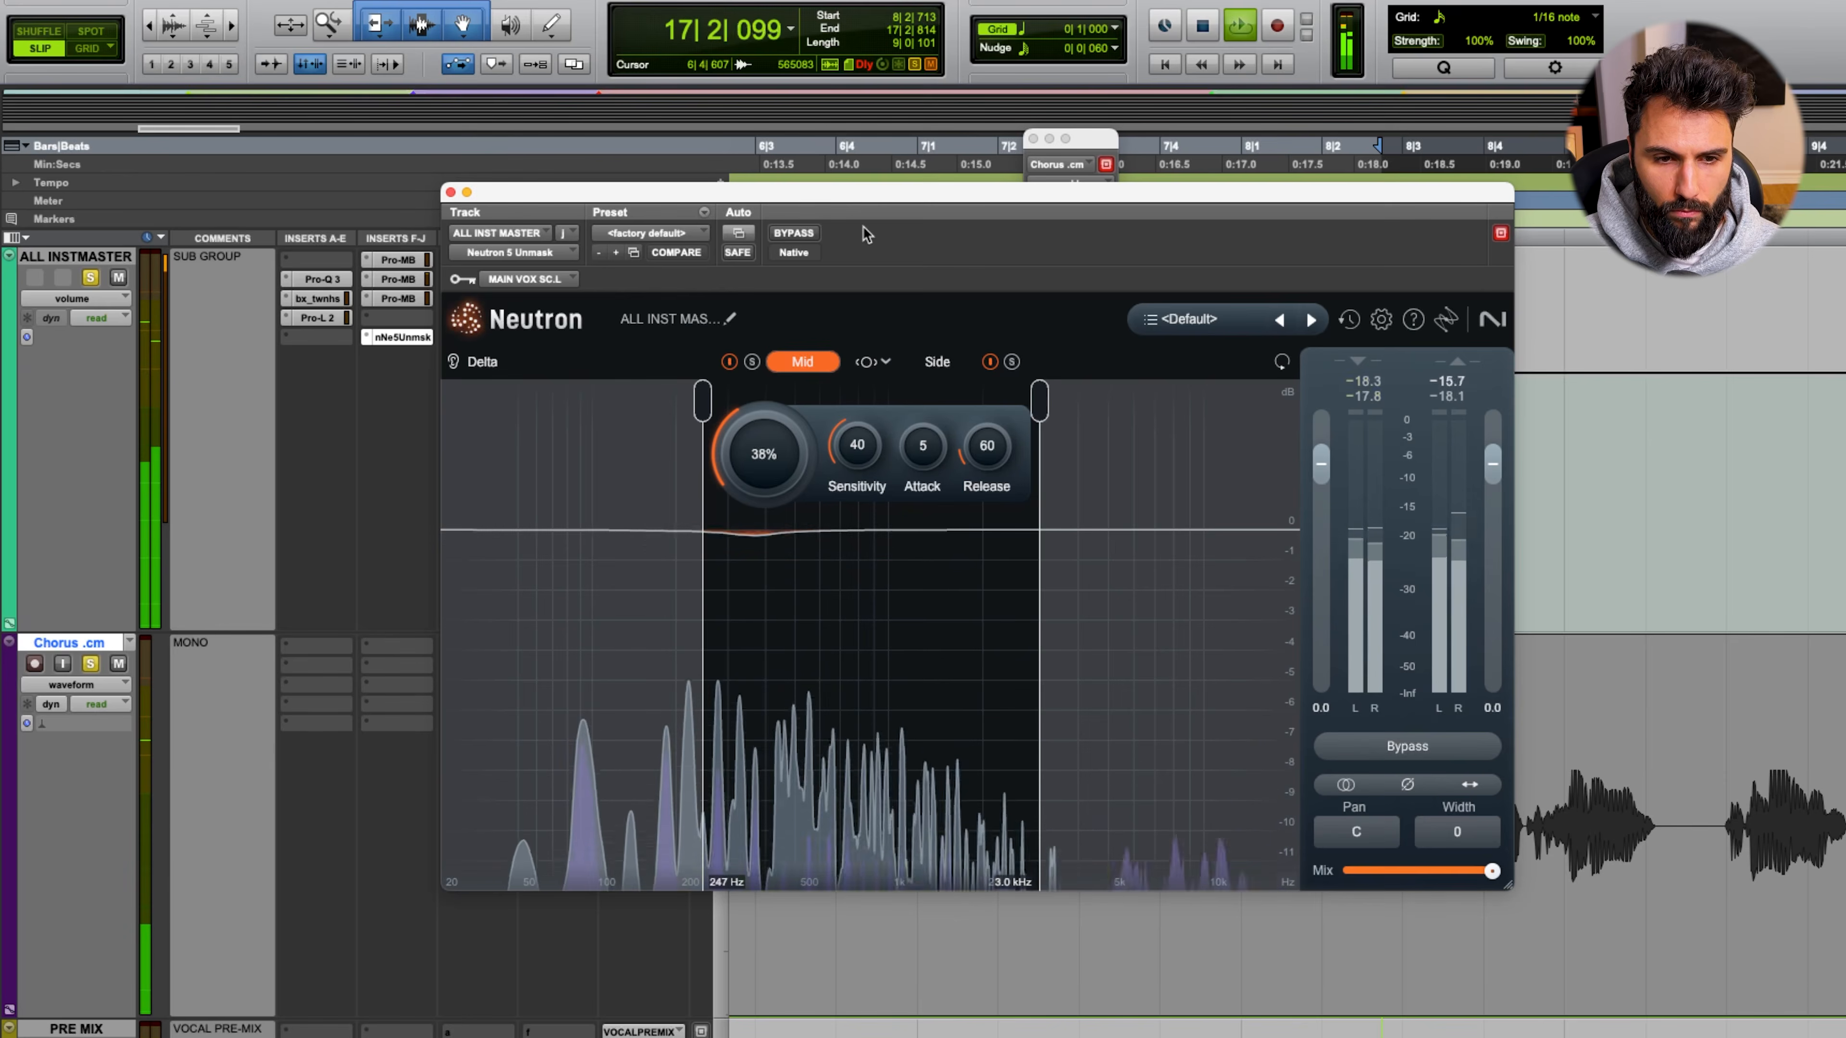
pyautogui.press('space')
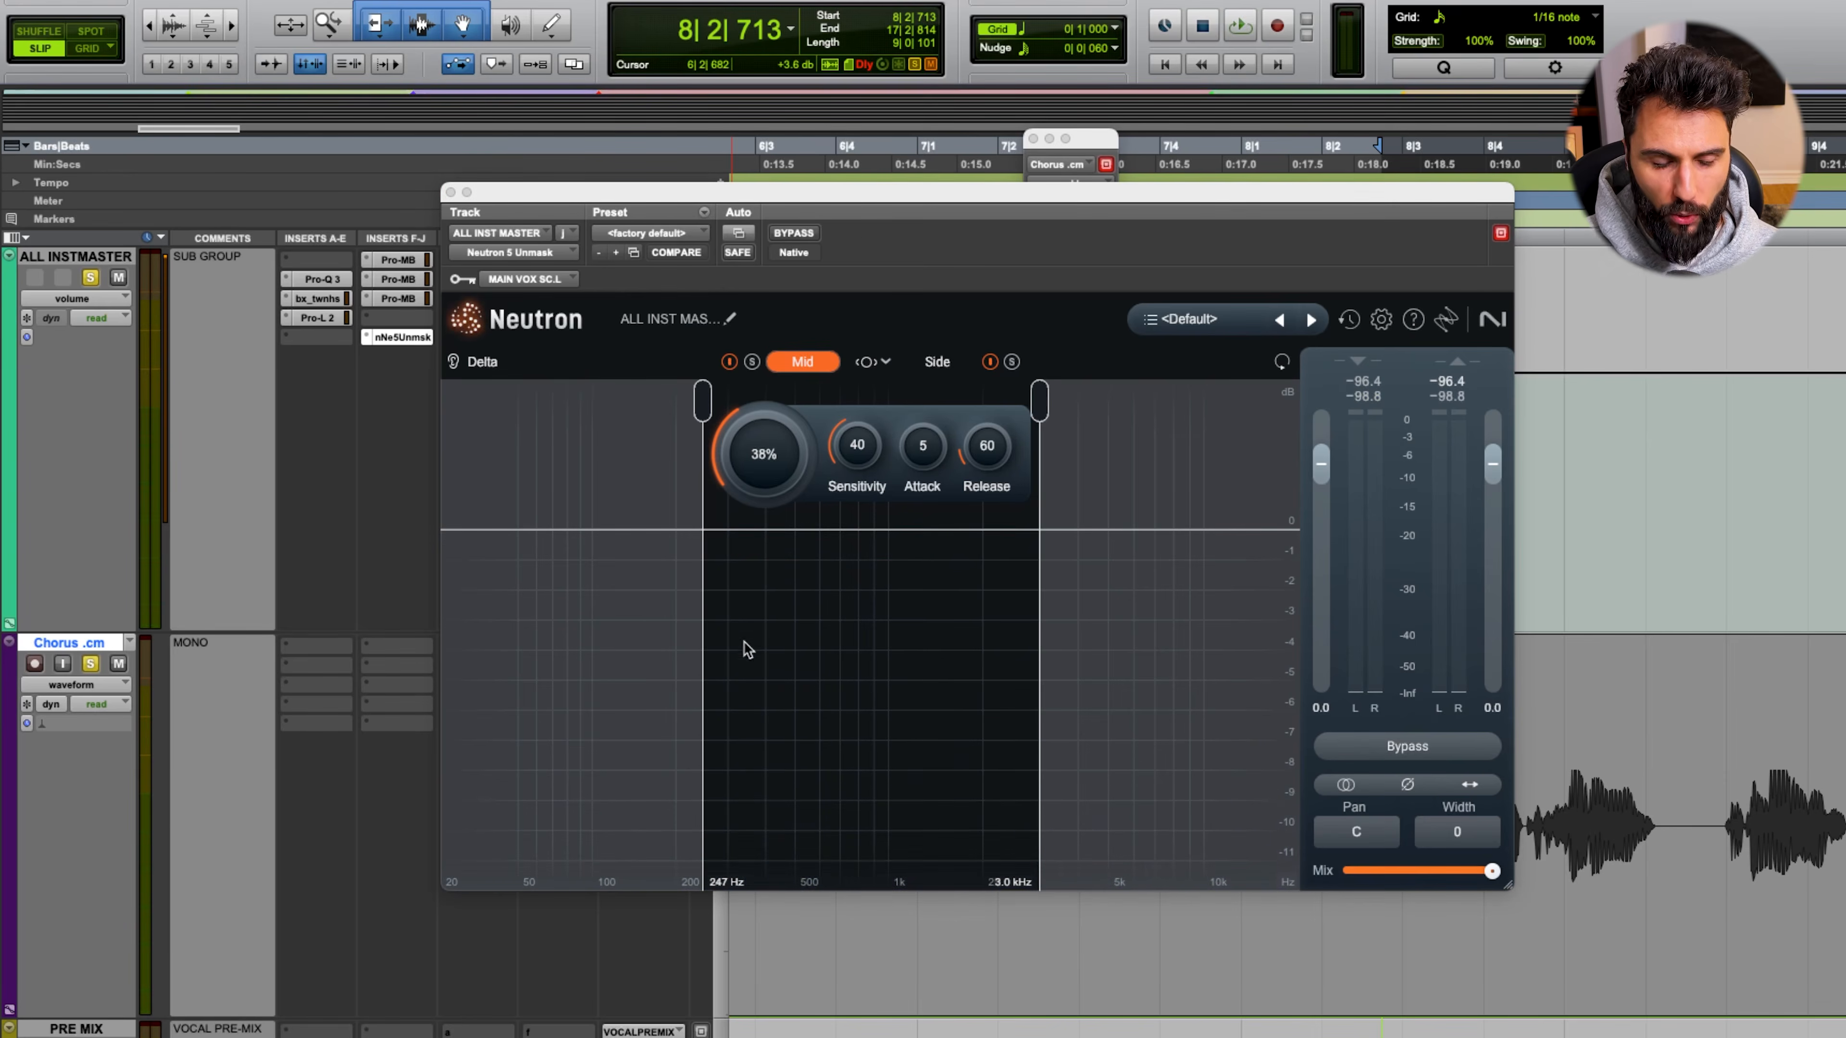